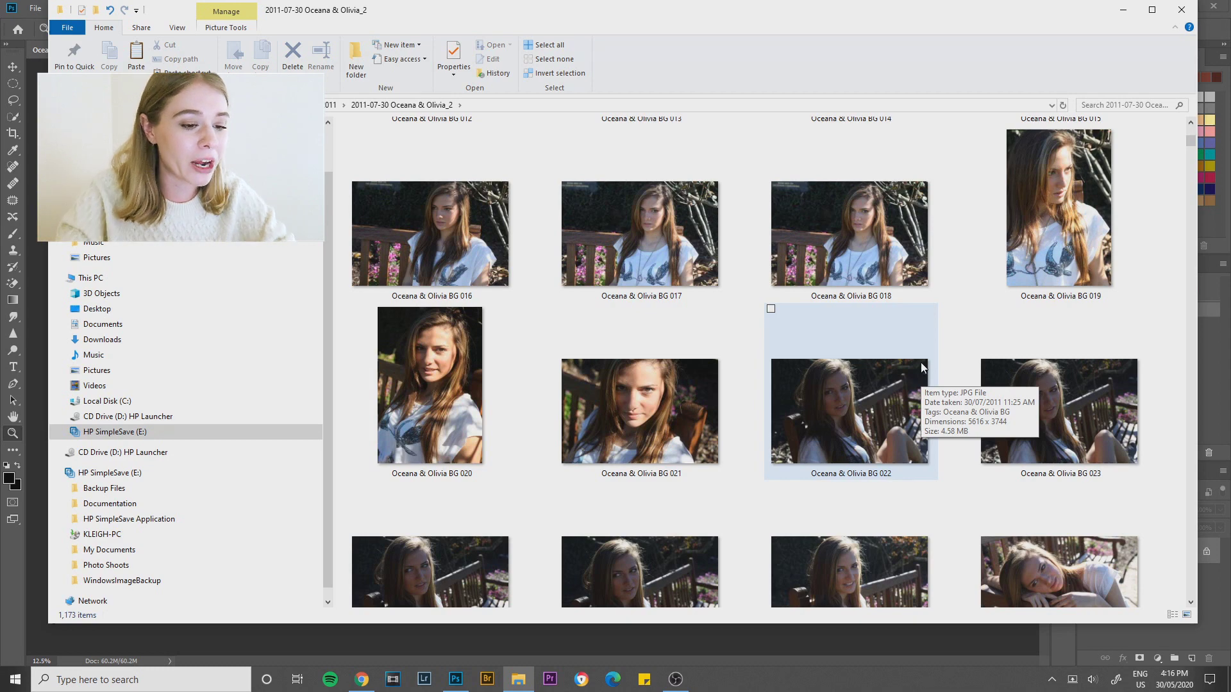
Open the close-up bench portrait BG 039 from the shoot folder in the Photos viewer
scroll(921, 363, "down", 4)
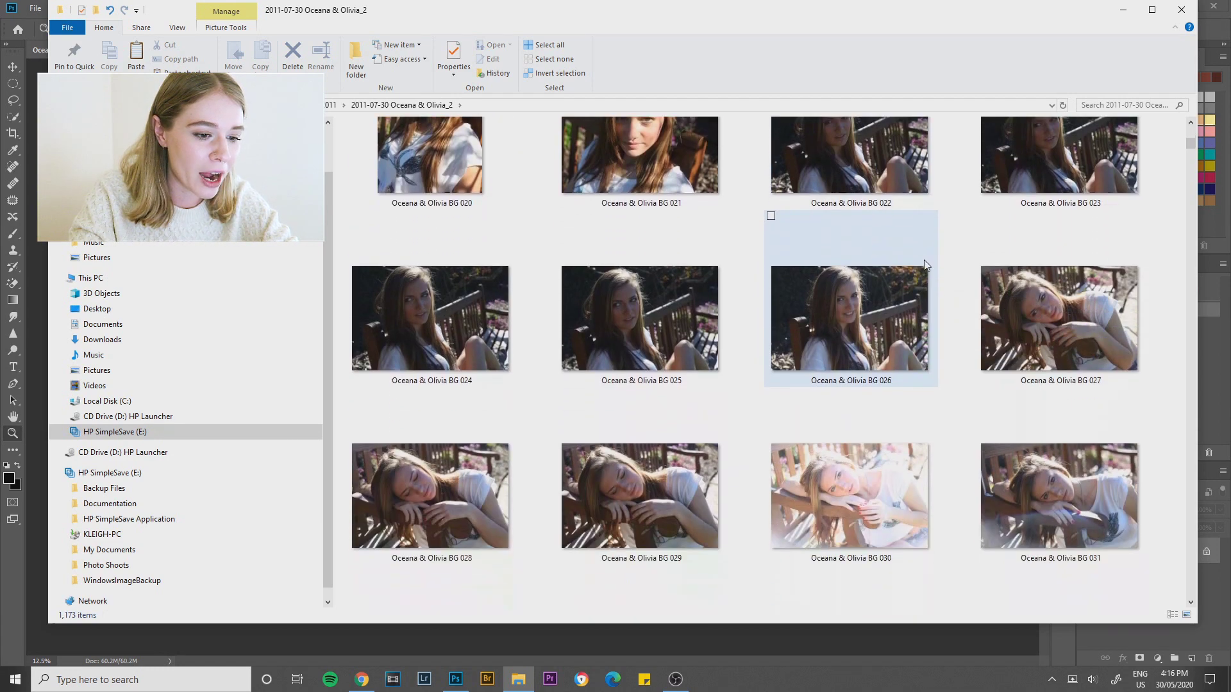
scroll(924, 265, "down", 4)
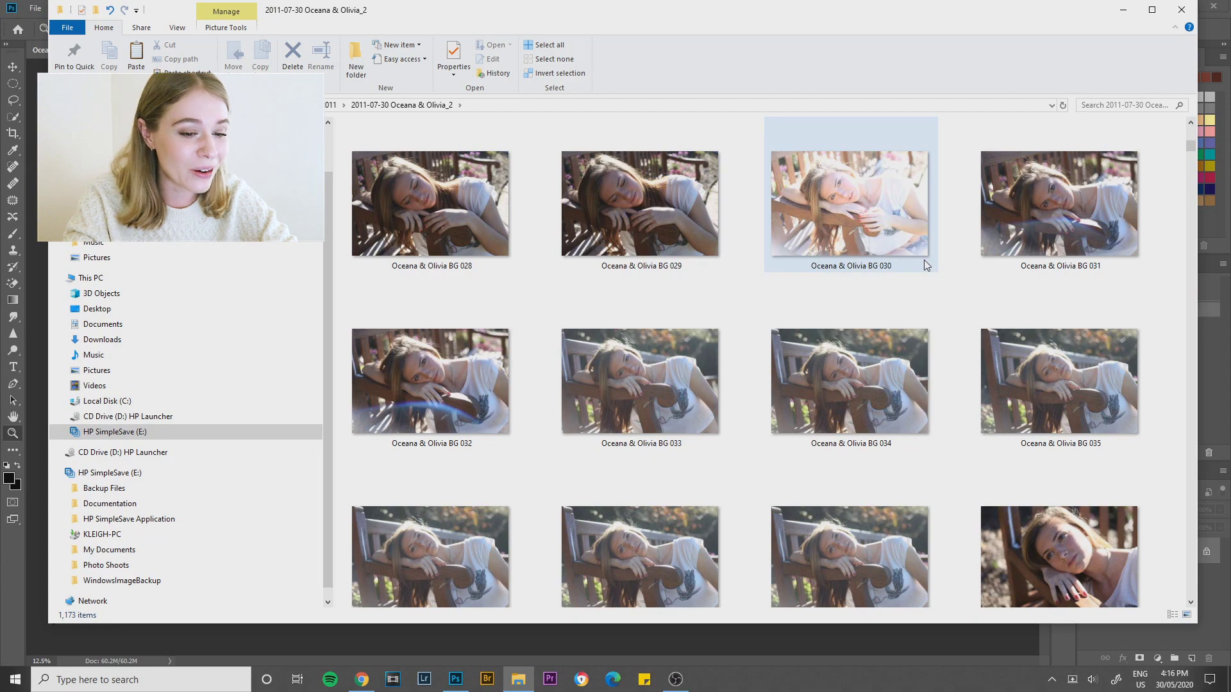
scroll(924, 260, "down", 2)
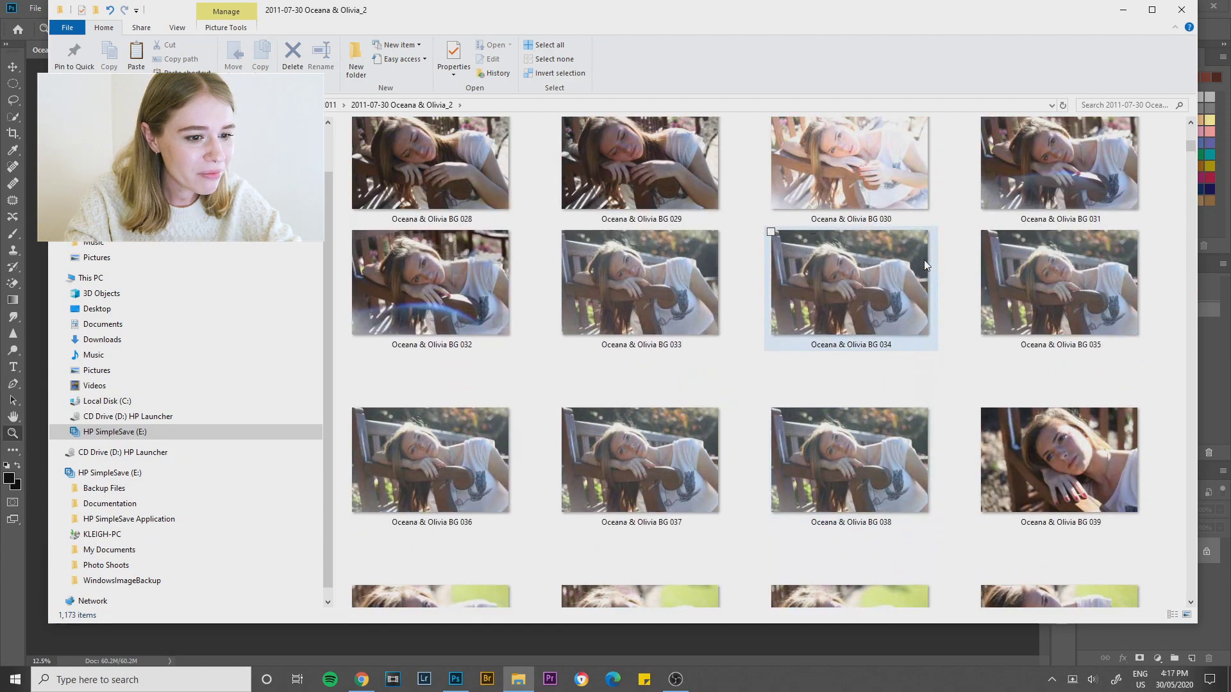
scroll(898, 299, "up", 1)
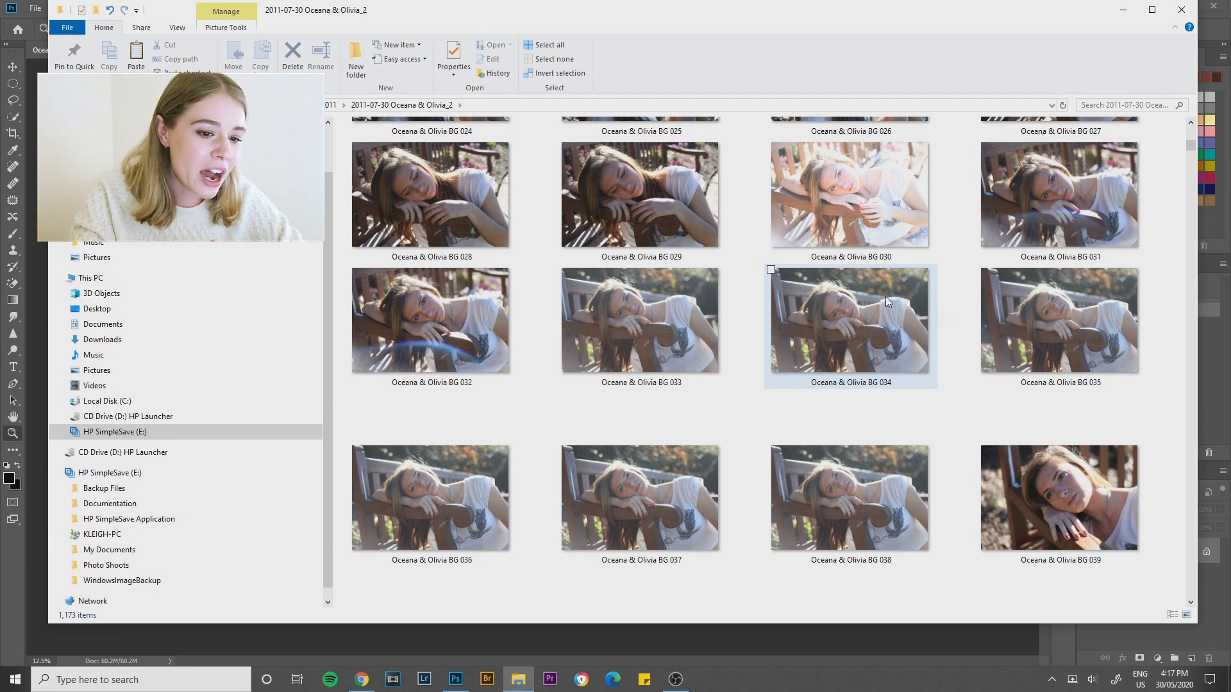
scroll(954, 383, "down", 2)
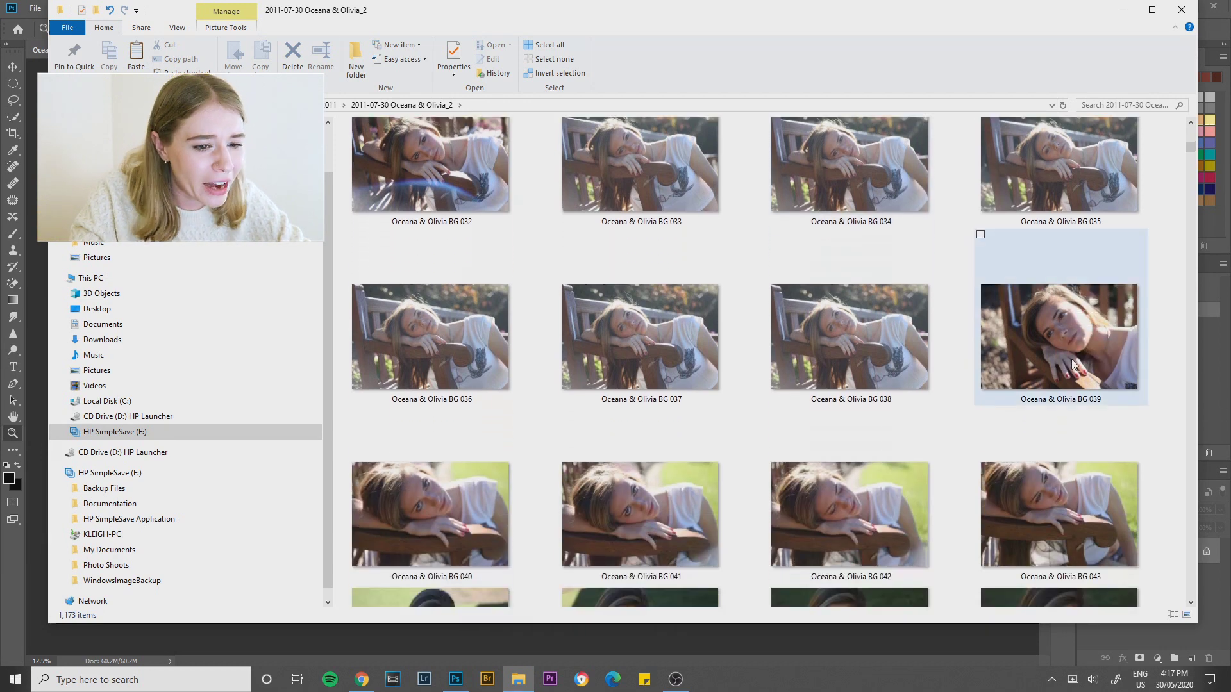
left_click(1049, 346)
right_click(1049, 344)
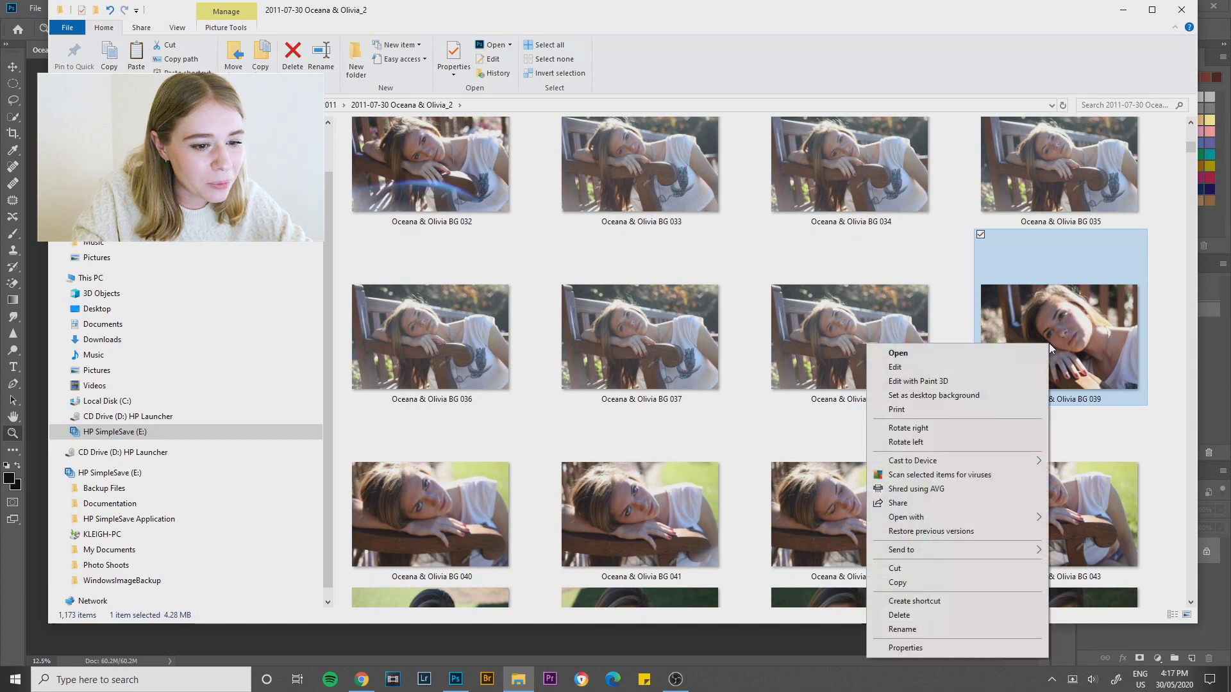
mouse_move(893, 521)
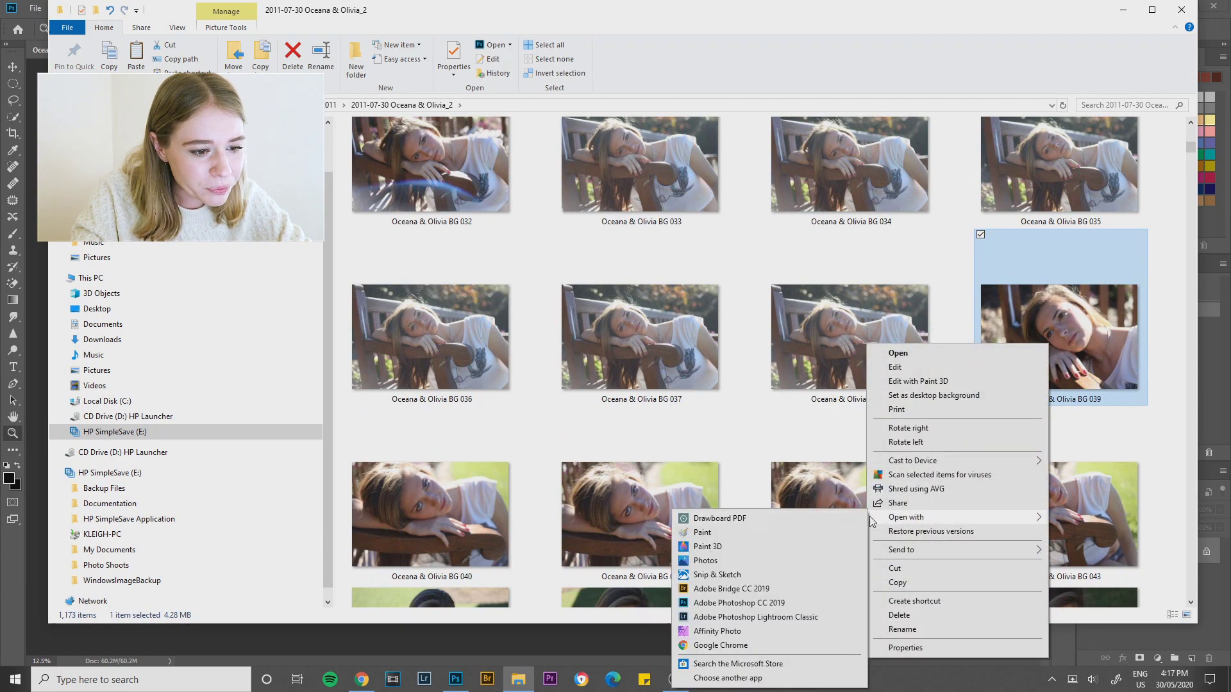
left_click(749, 560)
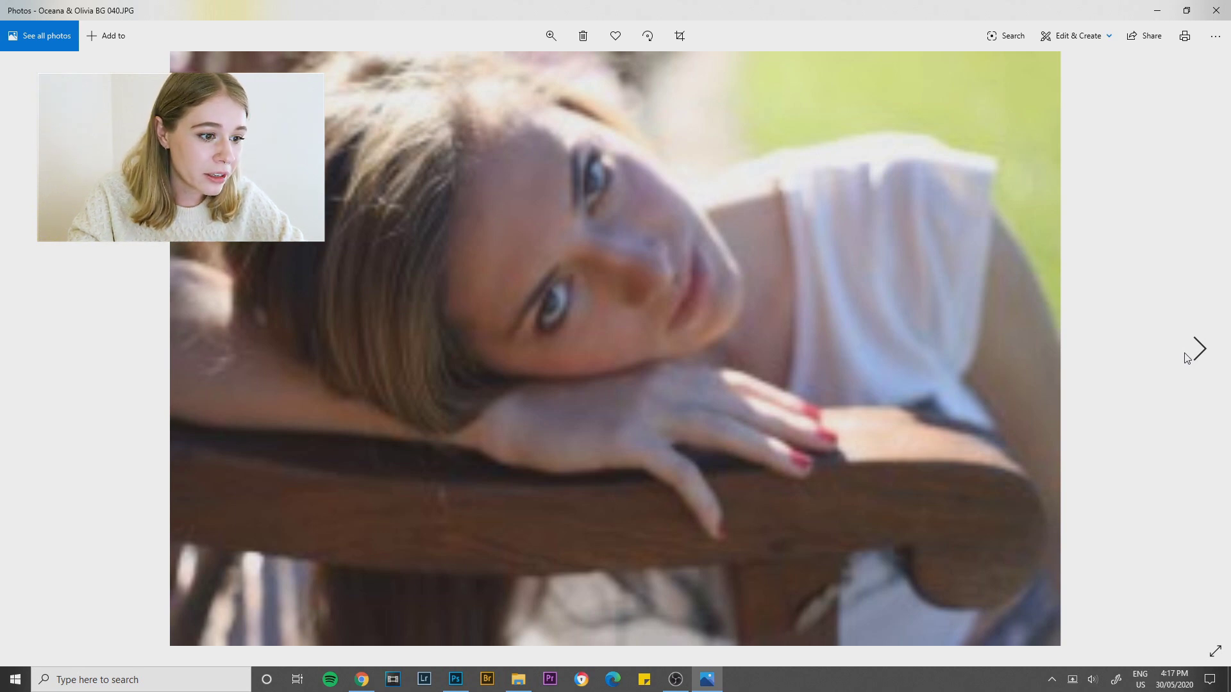
Page through the bench portraits and the first rose-bush portraits up to photo BG 049
left_click(1197, 352)
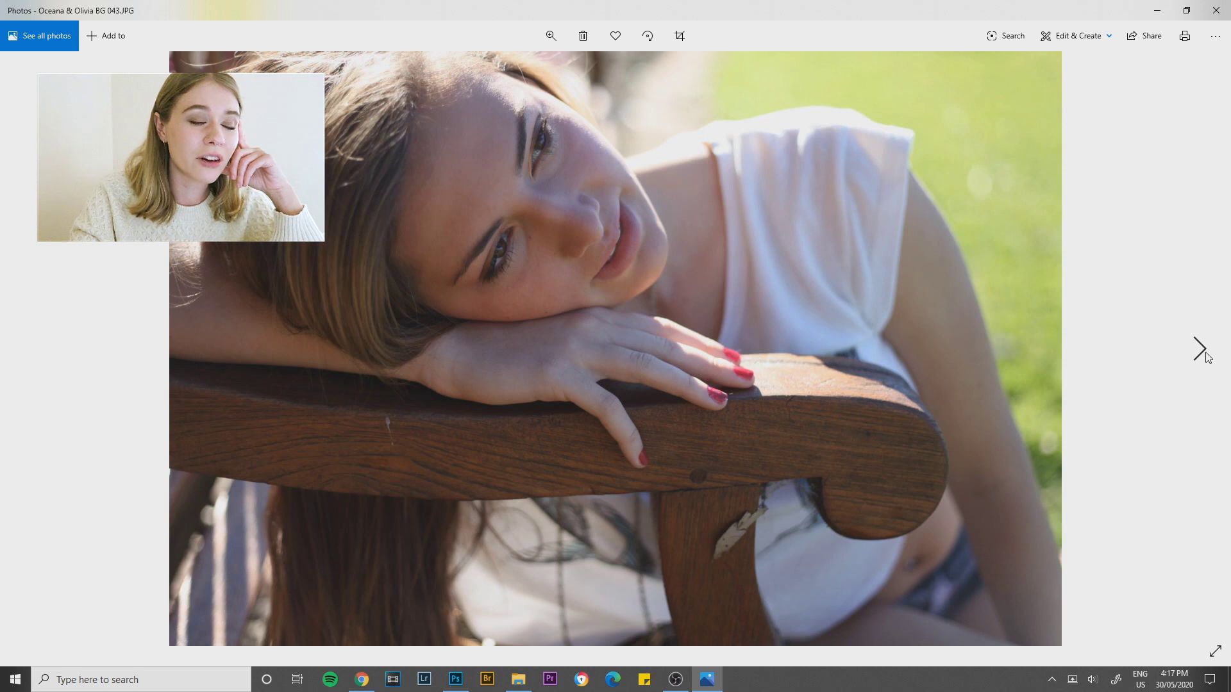
left_click(1208, 357)
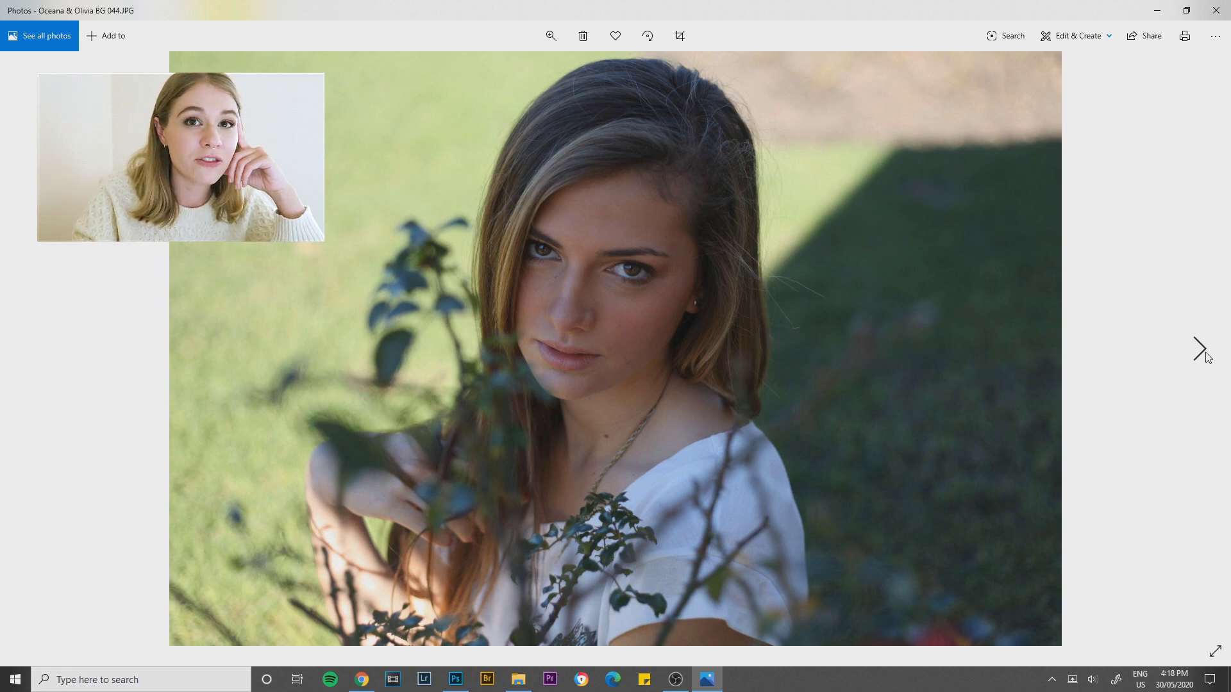
left_click(1205, 355)
left_click(1198, 351)
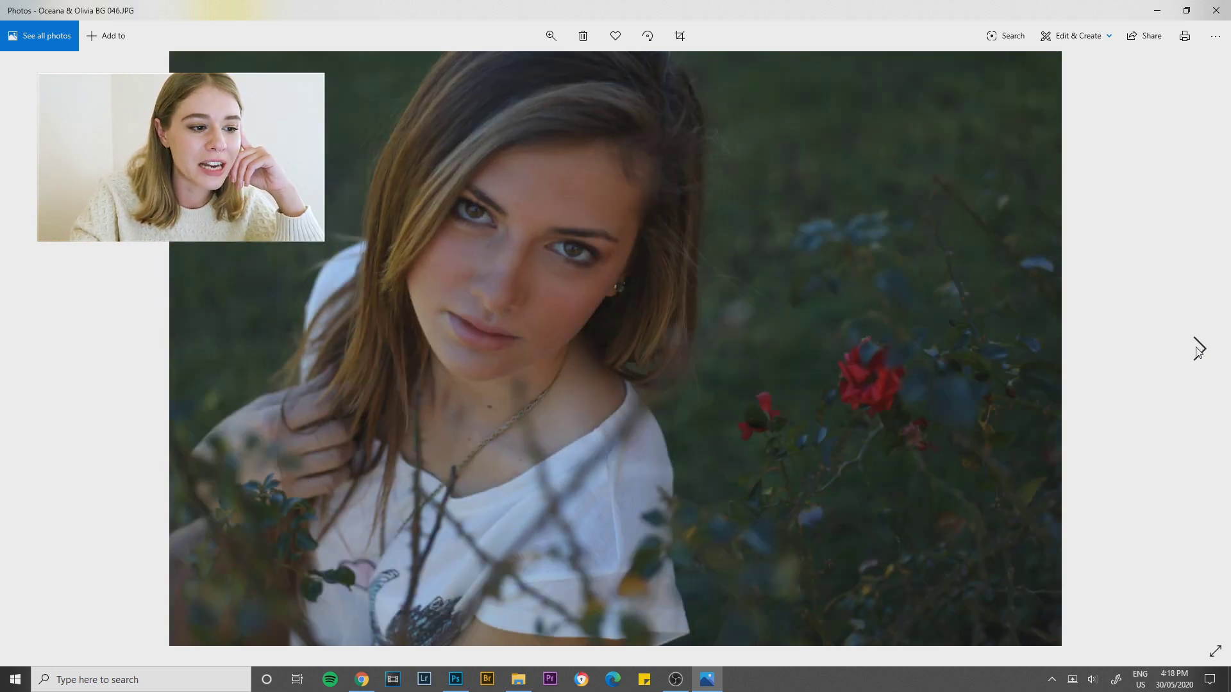
left_click(1198, 352)
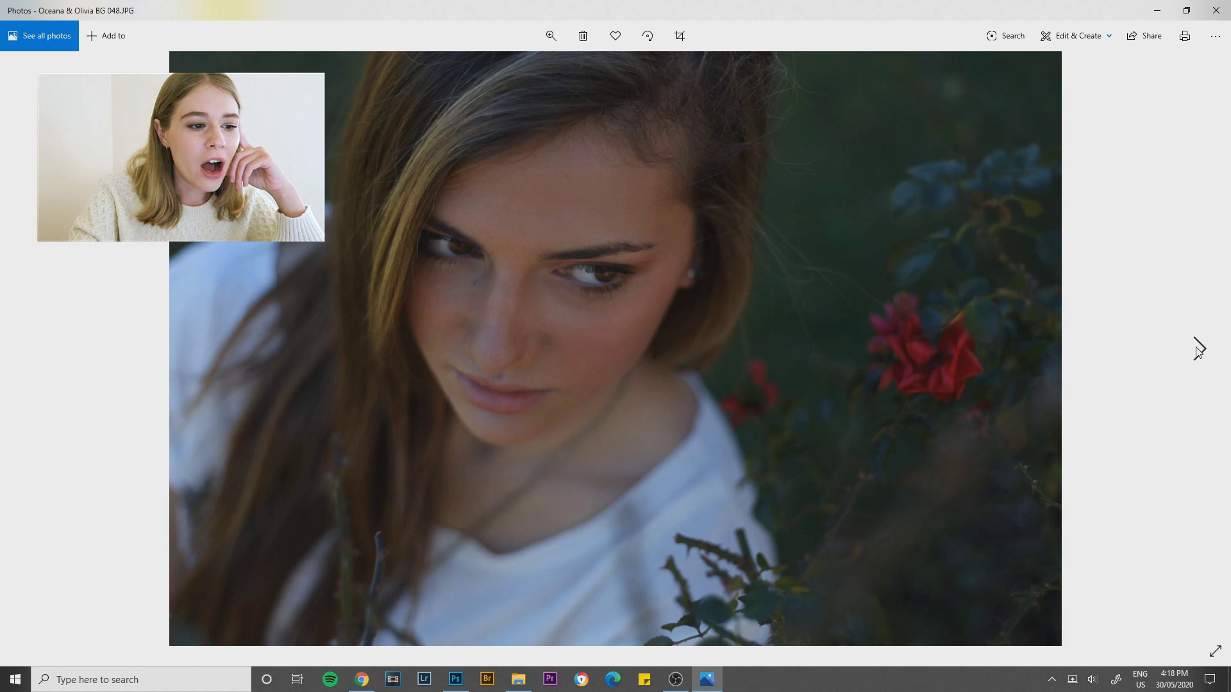
left_click(1198, 352)
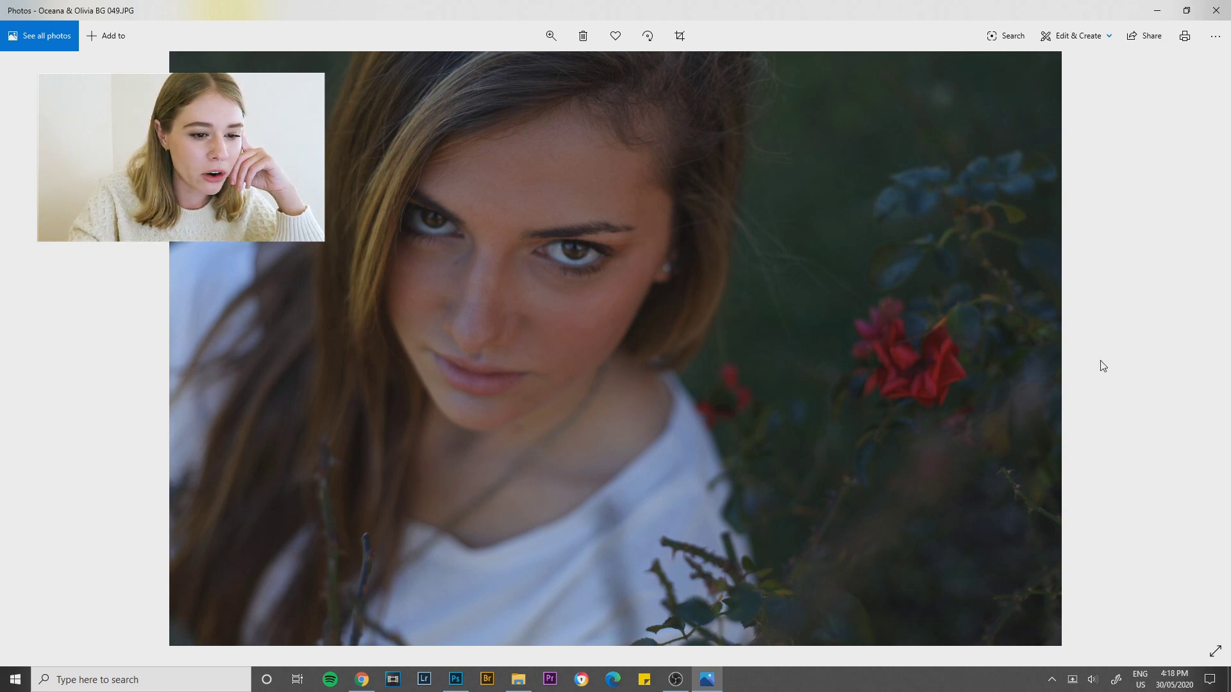
Review the close-up clock portraits up to BG 055, going back once to compare BG 053 with BG 054
left_click(1199, 349)
left_click(1199, 350)
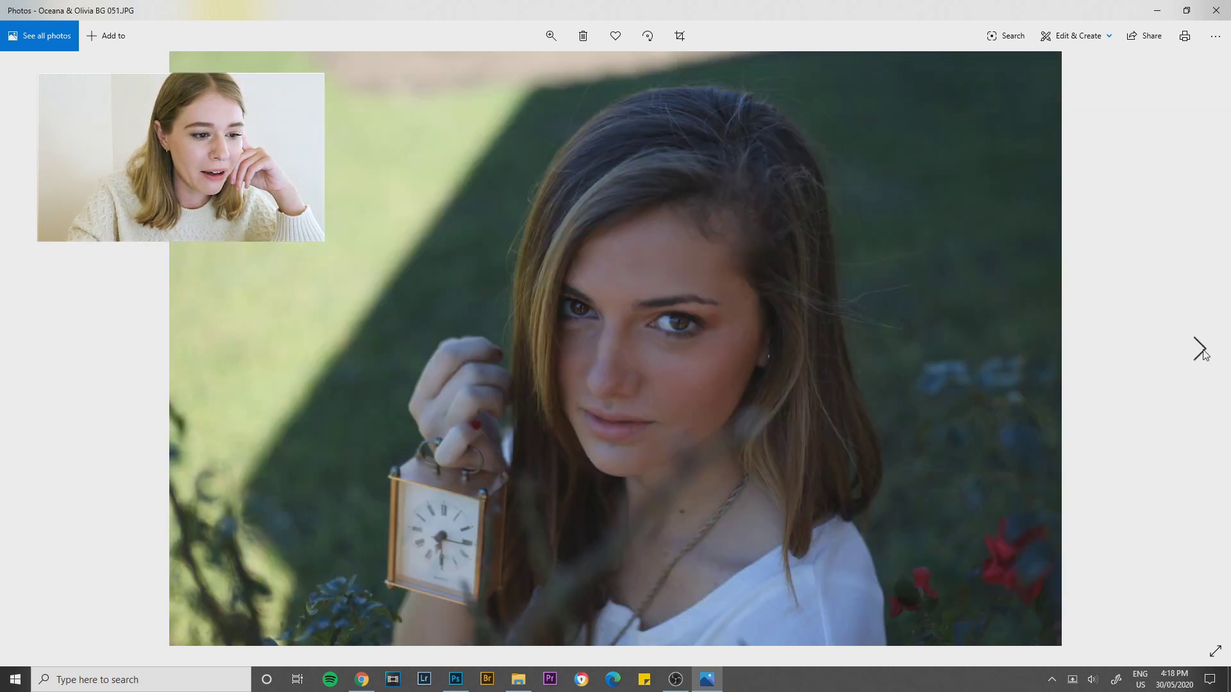
left_click(1199, 350)
left_click(1199, 349)
left_click(1199, 349)
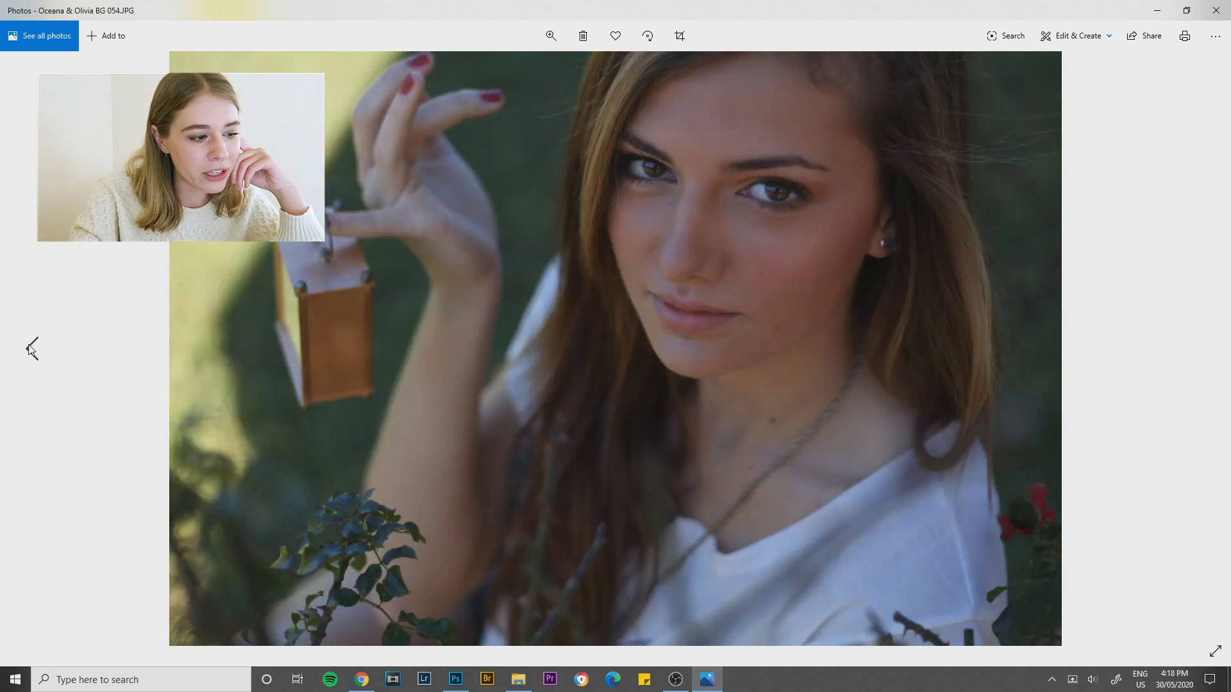
key("Left")
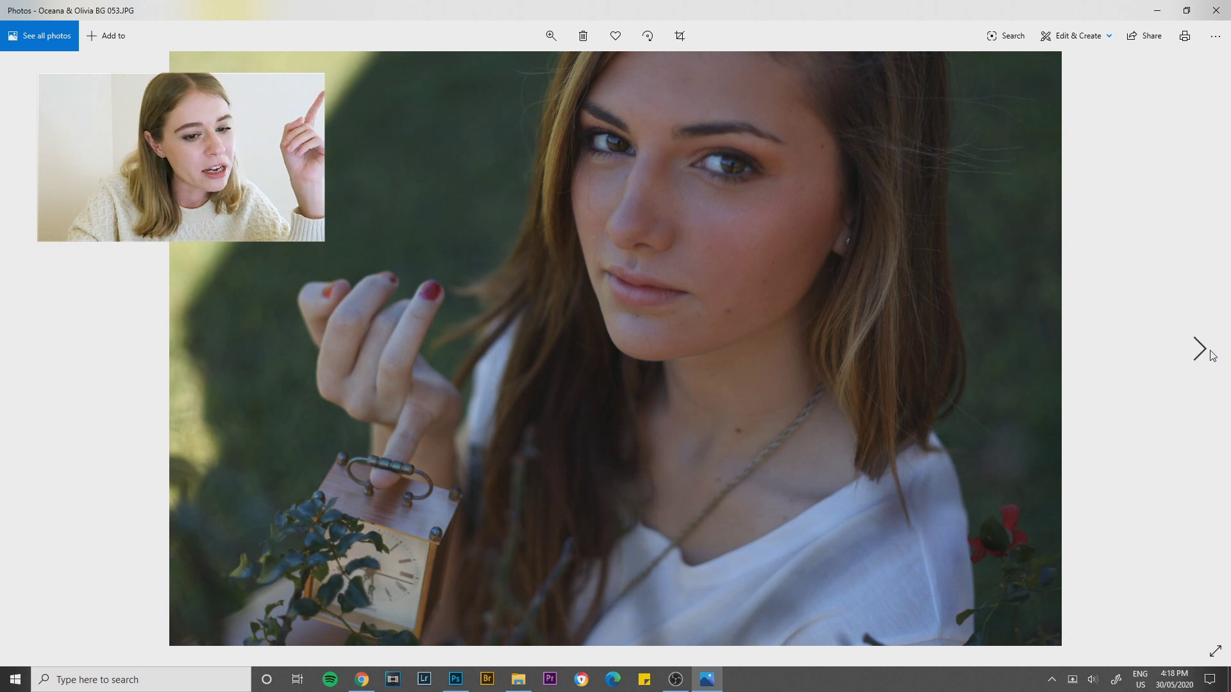
left_click(1199, 350)
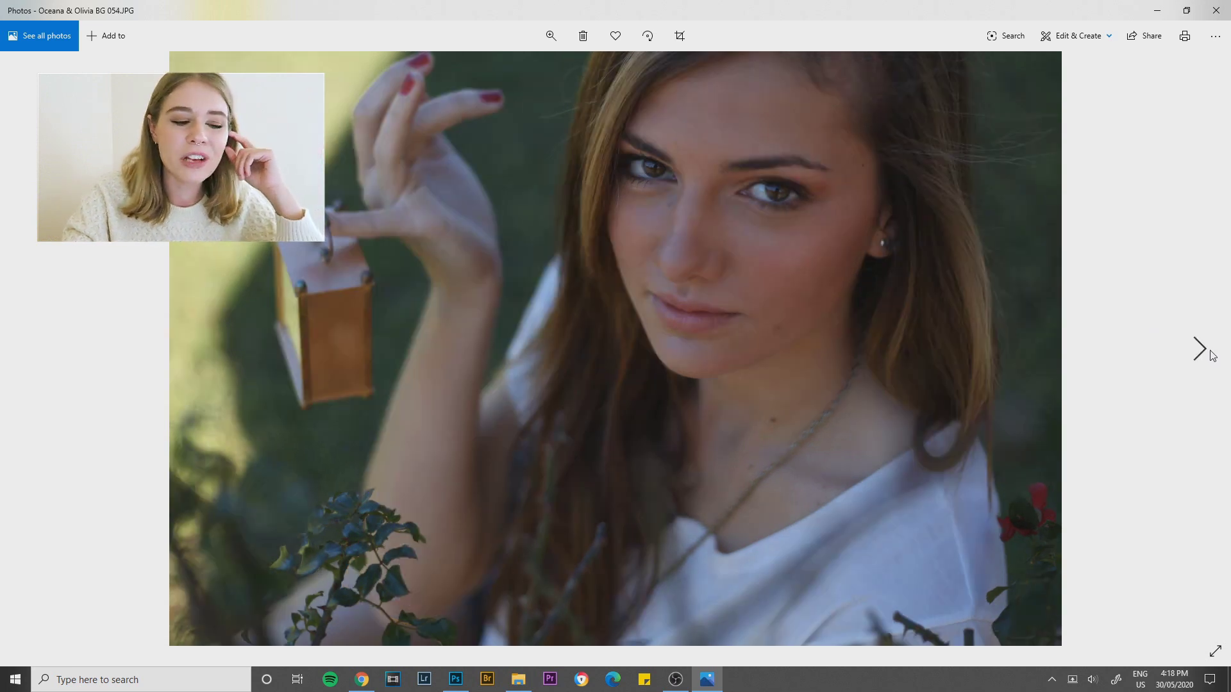
left_click(1212, 352)
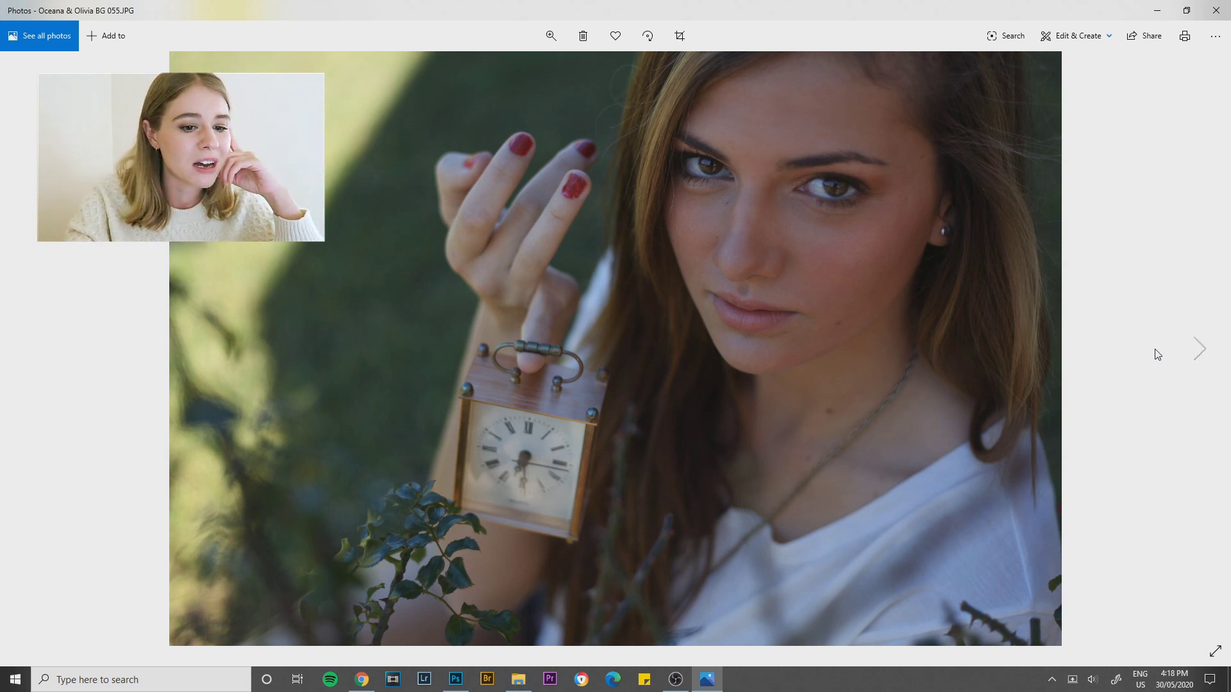
Review the clock portraits taken against the bright lawn up to photo BG 061
left_click(1200, 351)
left_click(1203, 356)
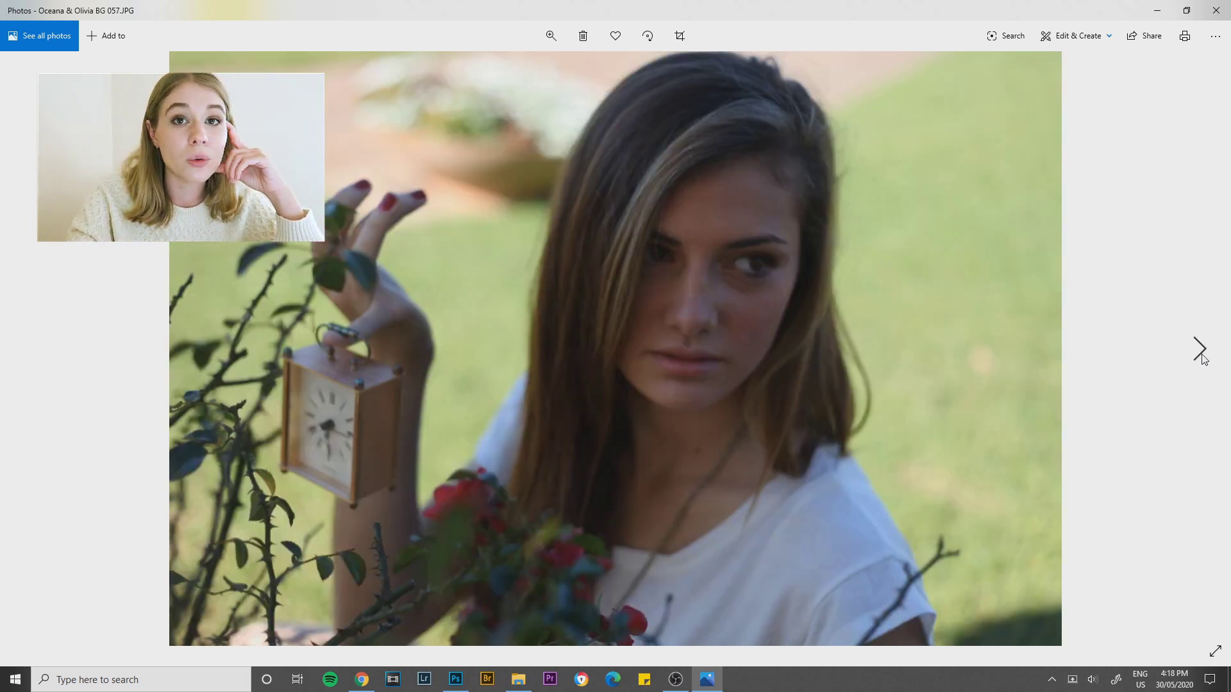
left_click(1201, 351)
left_click(1201, 351)
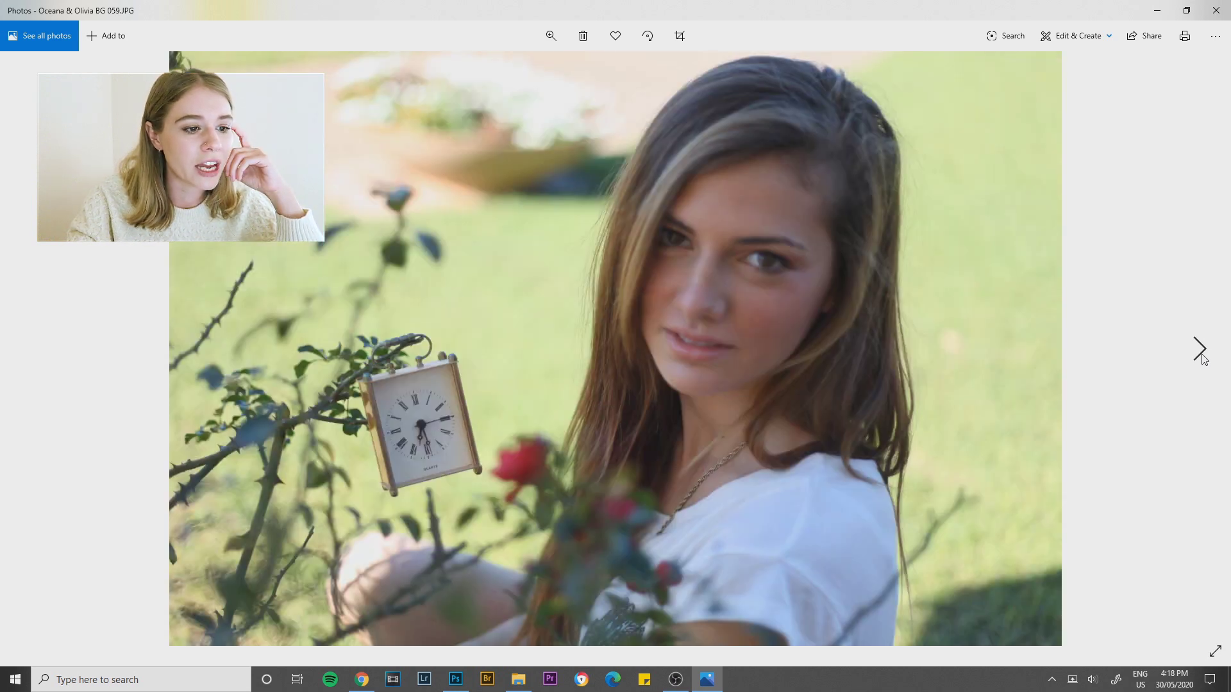
left_click(1202, 355)
left_click(1202, 356)
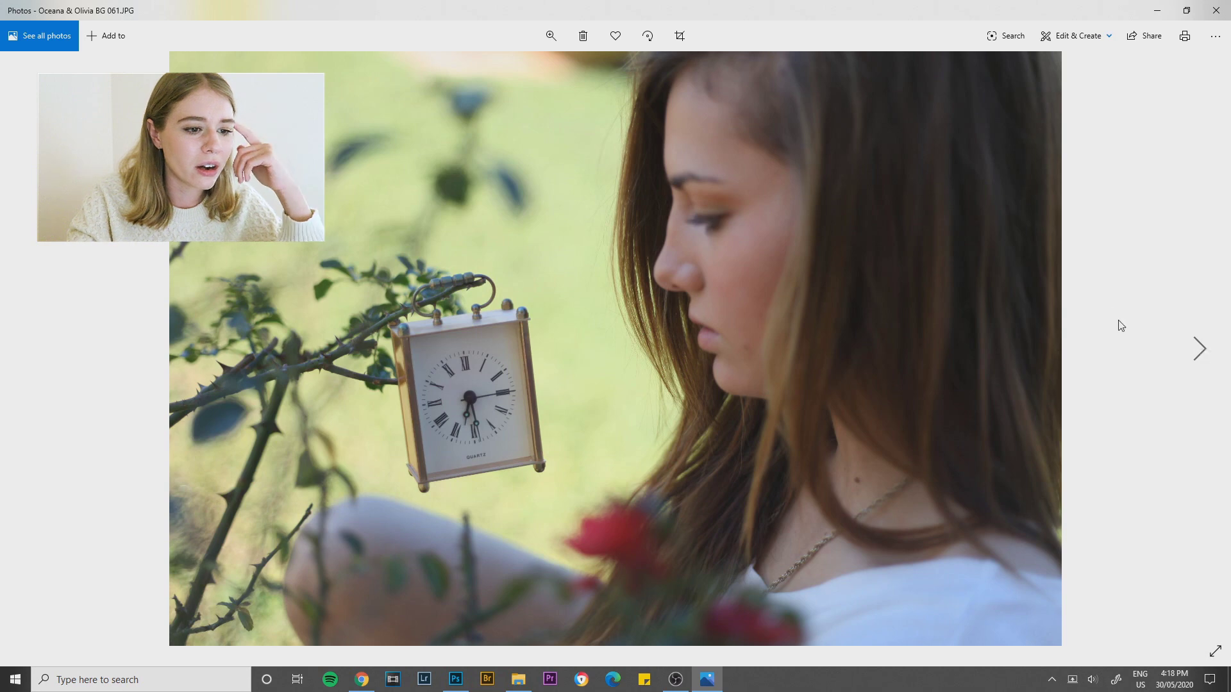
Look through the profile shots with the clock past BG 066 and close the photo viewer
left_click(1203, 343)
left_click(1203, 343)
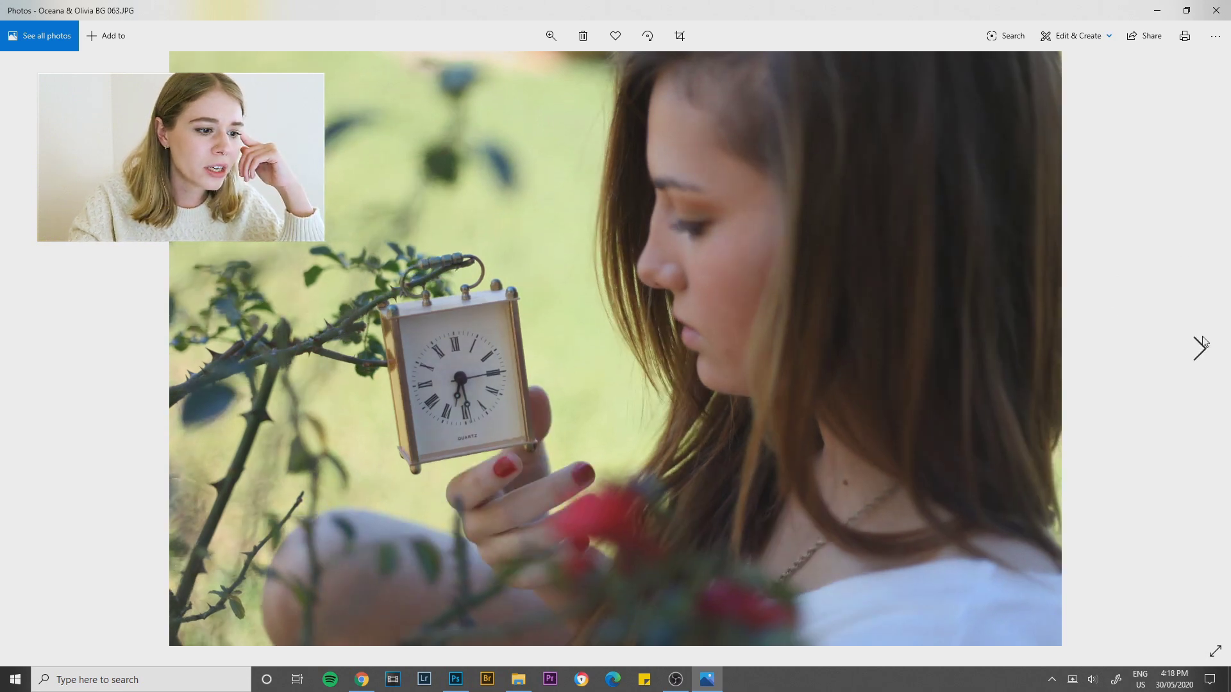
left_click(1203, 343)
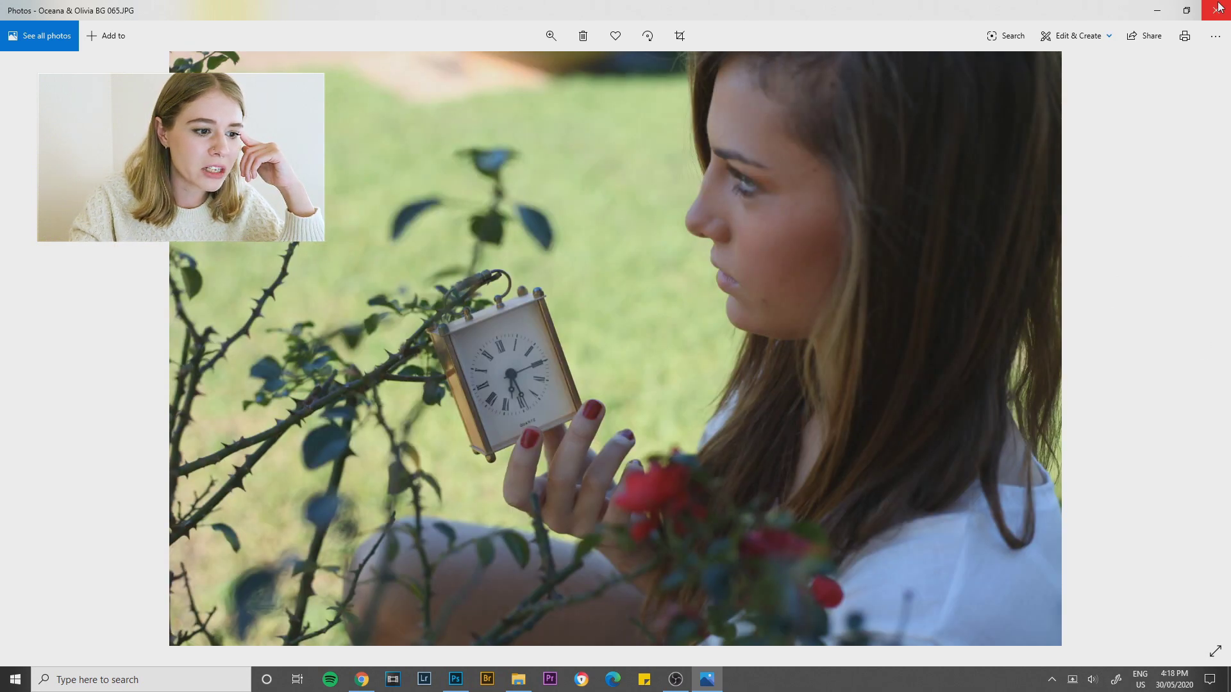
left_click(1195, 349)
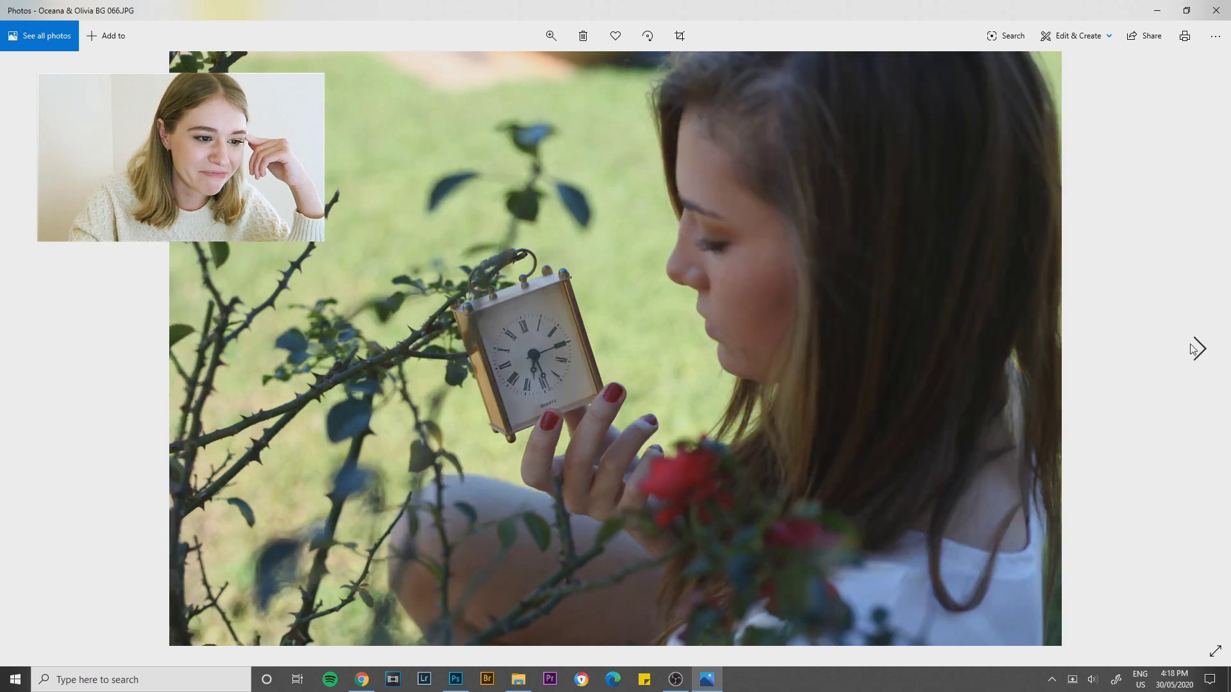
left_click(1195, 349)
left_click(1216, 10)
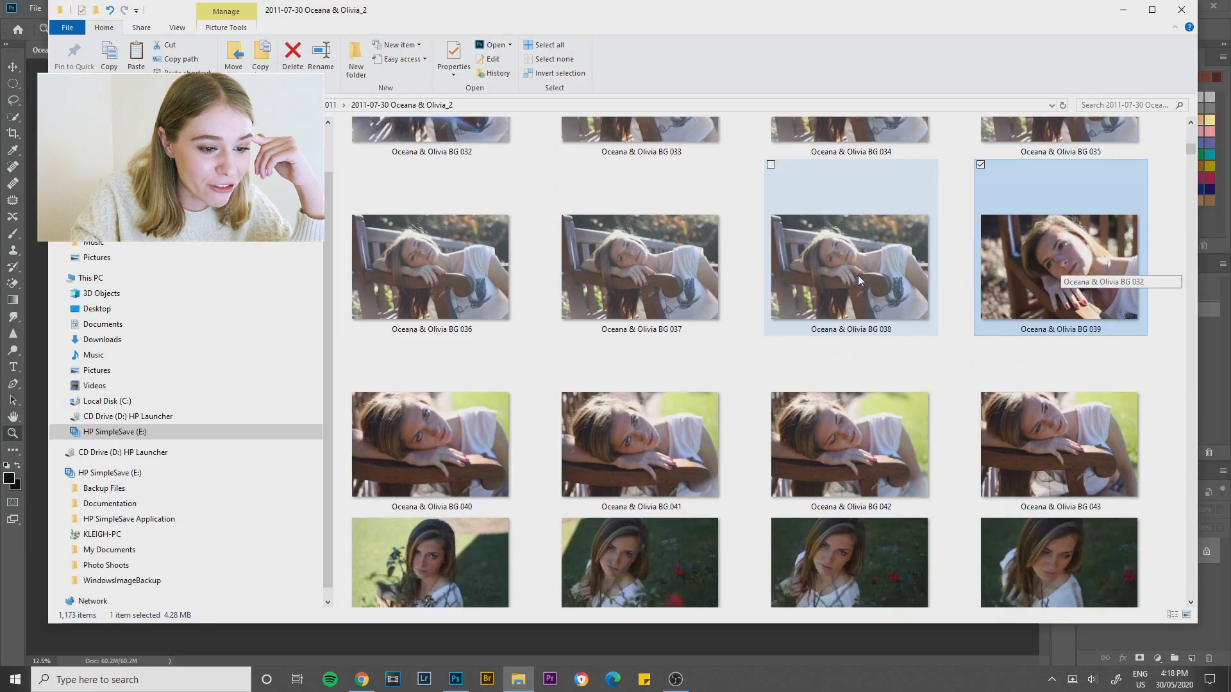
Open the full-length hedge portrait BG 085 from the shoot folder in the Photos viewer
scroll(858, 277, "down", 14)
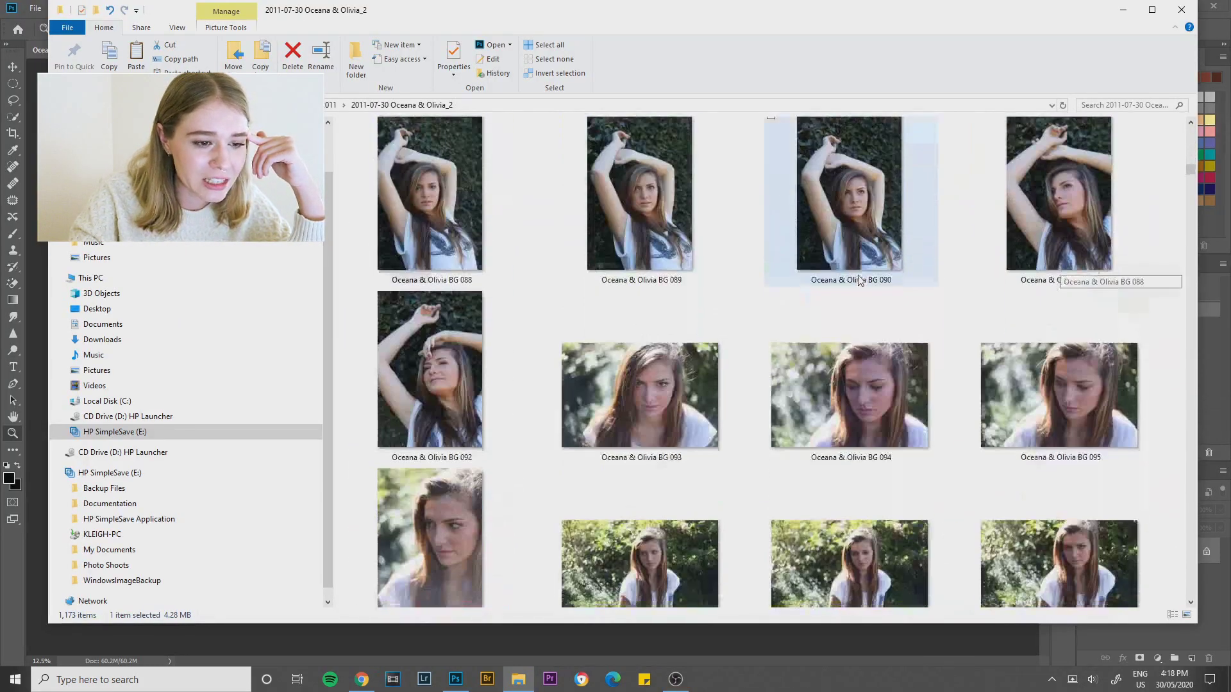
scroll(737, 256, "up", 2)
left_click(655, 395)
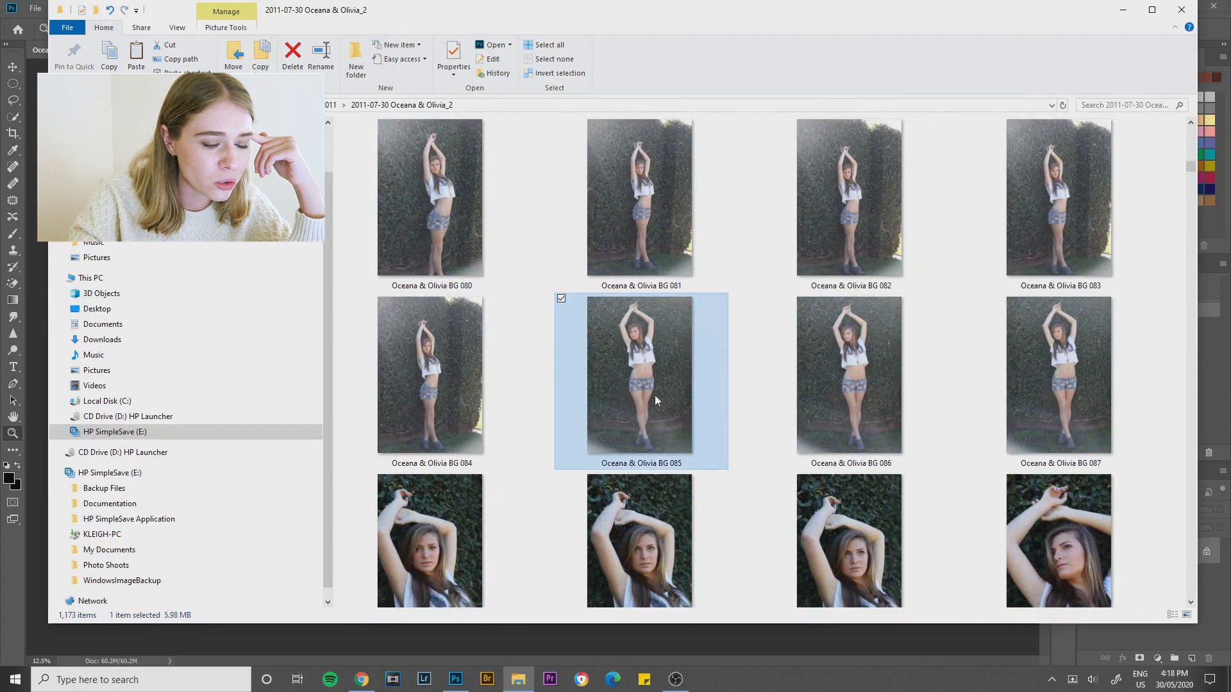
right_click(656, 395)
mouse_move(555, 259)
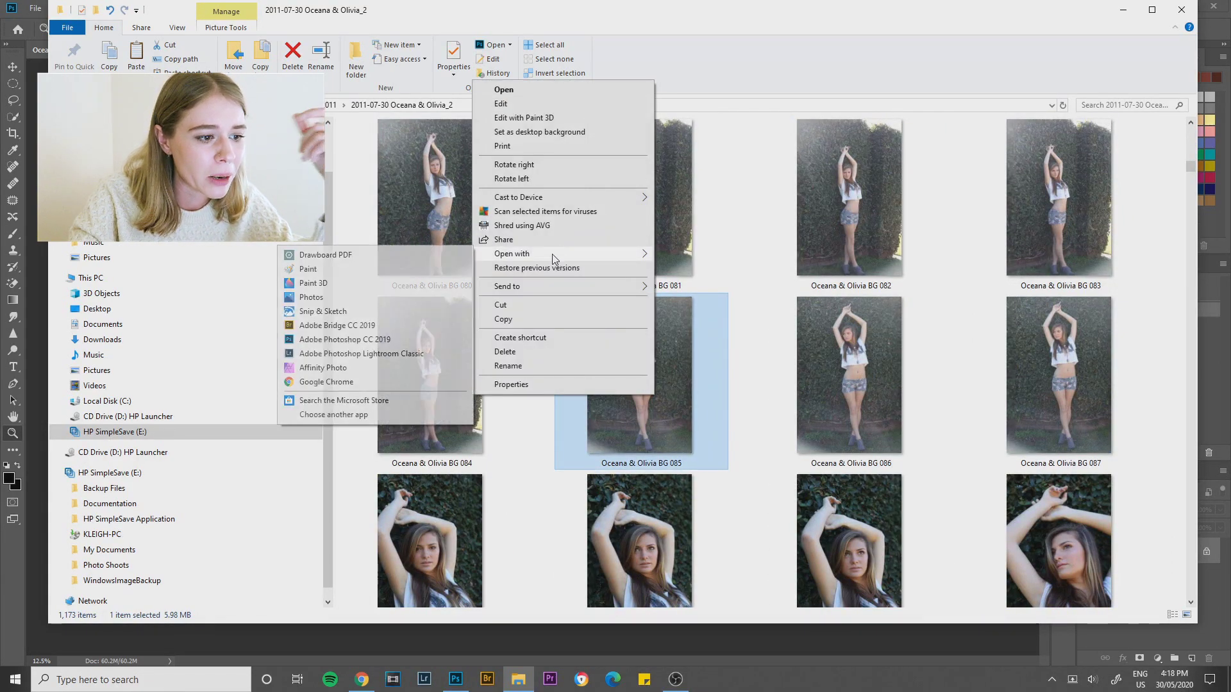
left_click(427, 297)
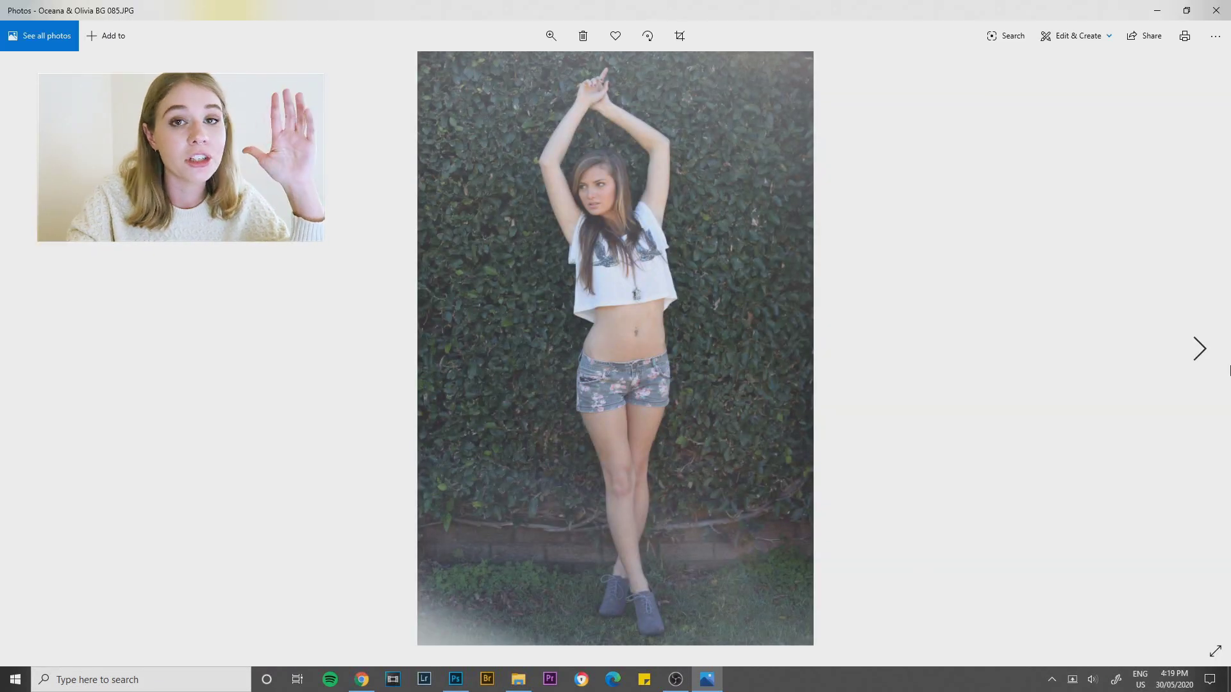
Review the raised-arm portraits in front of the hedge from BG 085 through BG 092
left_click(1199, 349)
left_click(1199, 349)
left_click(1199, 349)
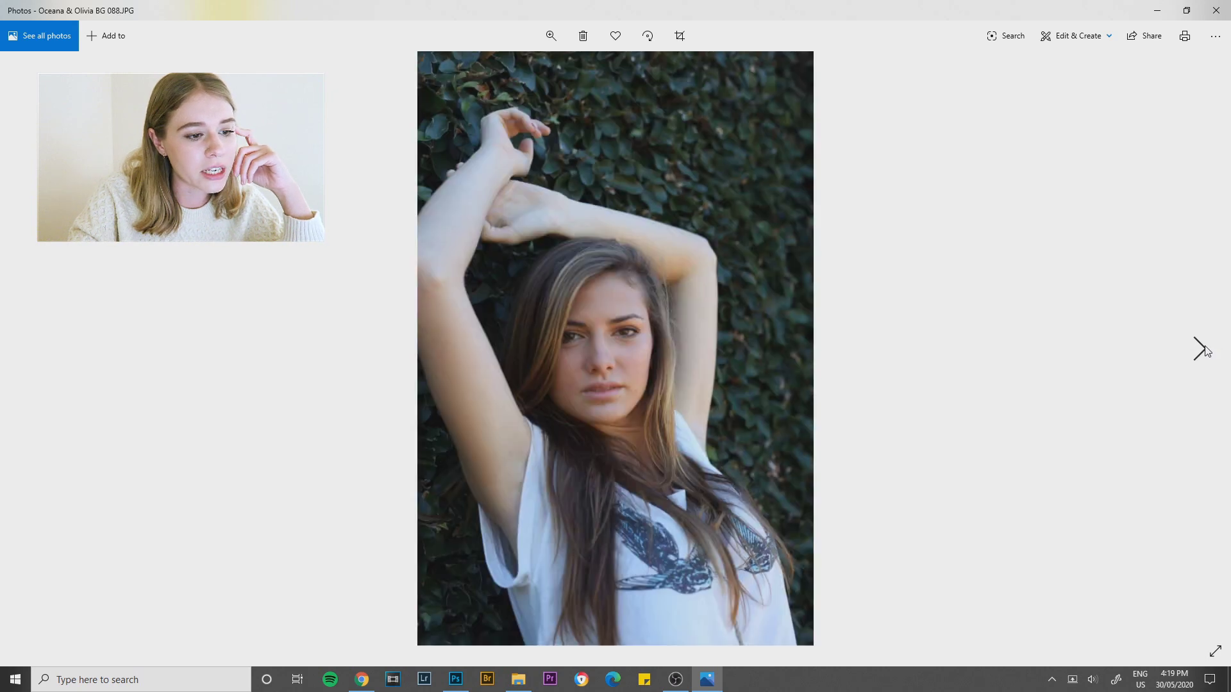
left_click(1201, 350)
left_click(1200, 350)
left_click(1201, 350)
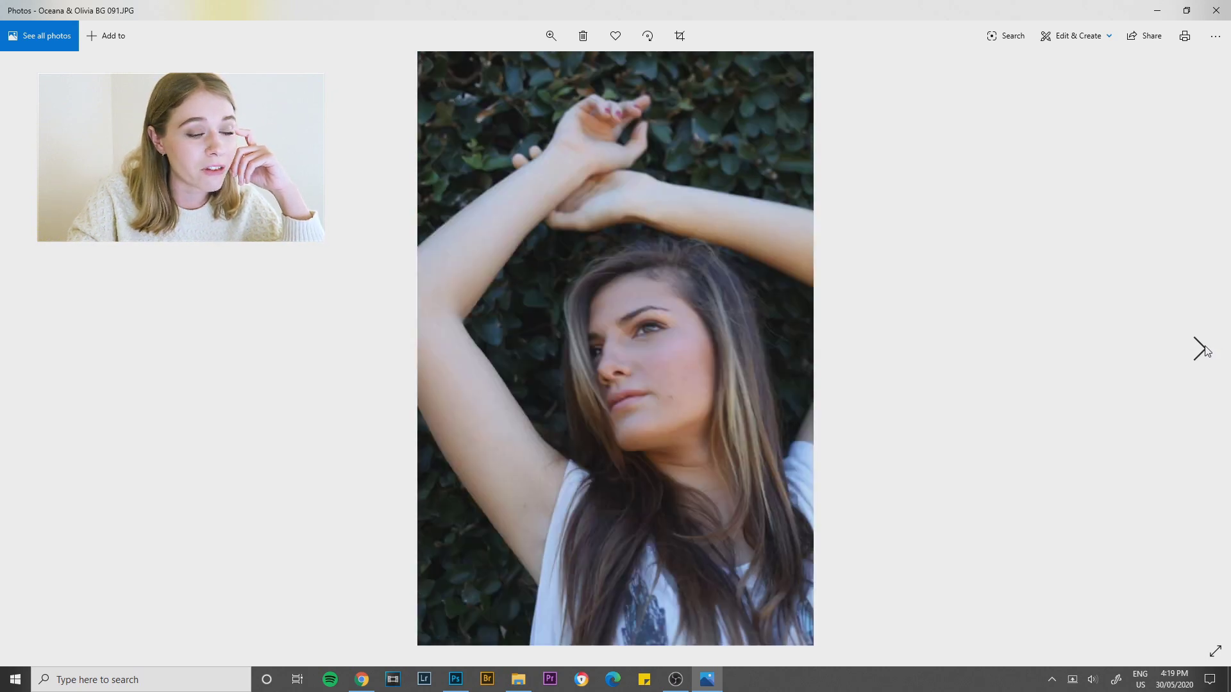
left_click(1200, 349)
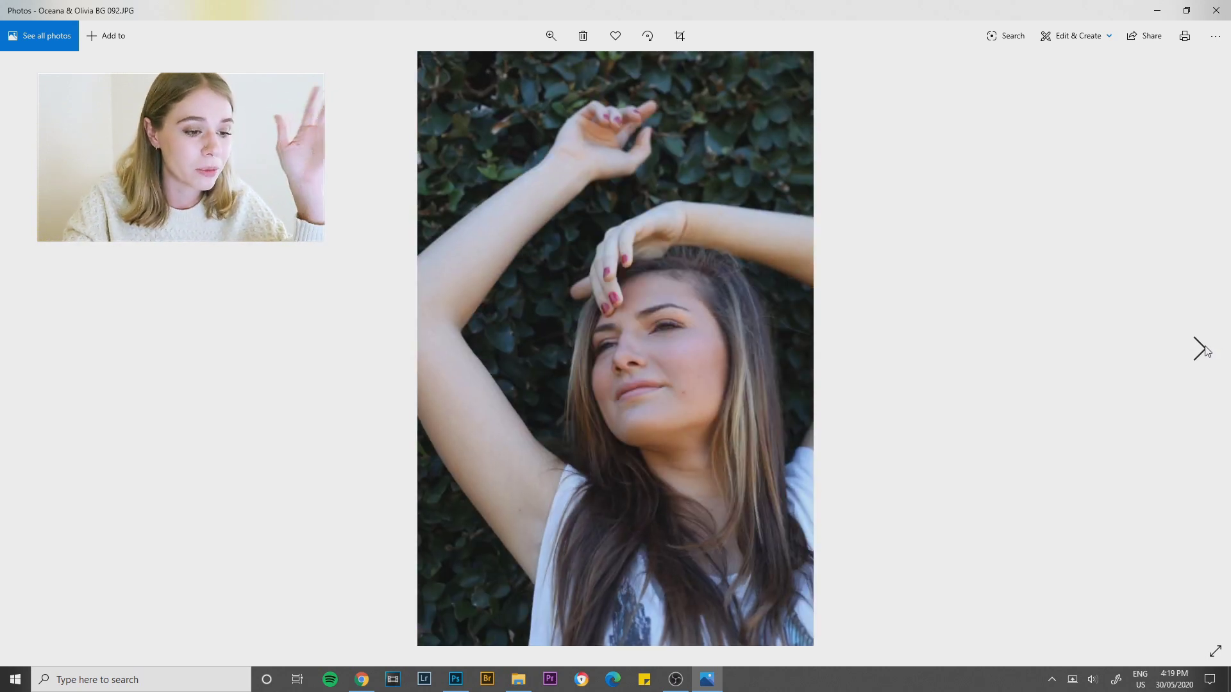
Review the backlit portraits with the blurred foliage background through photo BG 099
left_click(1200, 349)
left_click(1200, 350)
left_click(1201, 349)
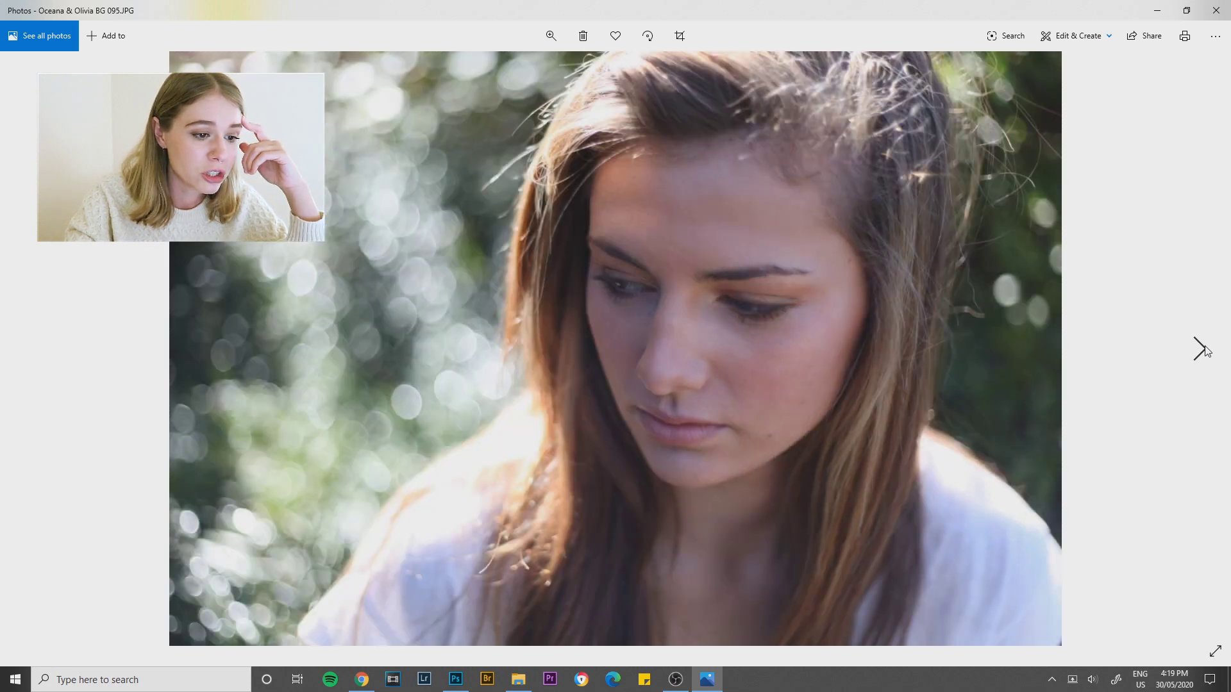
left_click(1202, 350)
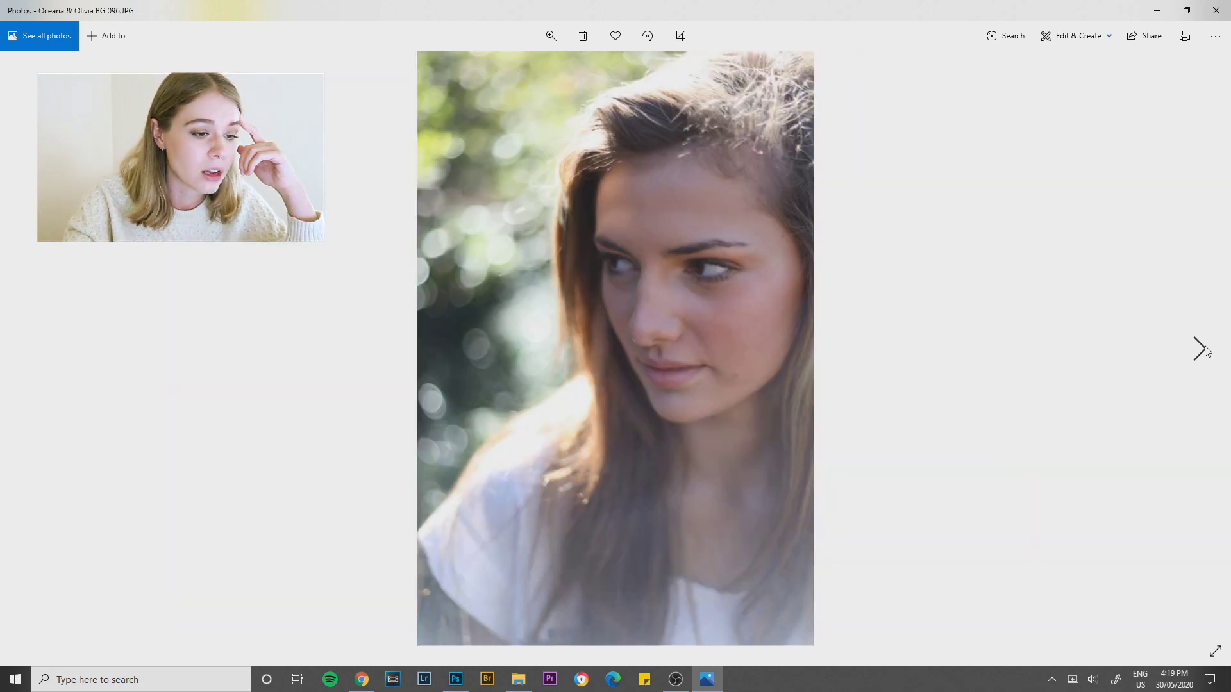
left_click(1201, 350)
left_click(1202, 349)
left_click(1202, 350)
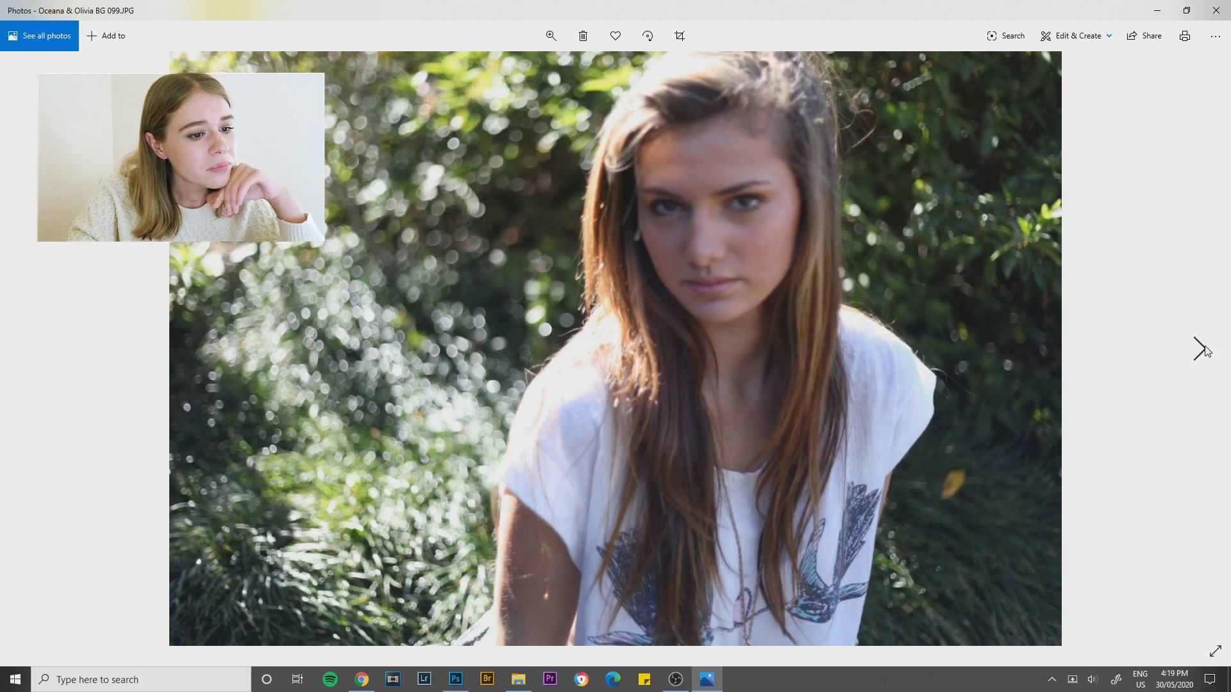
Review the backlit portraits in front of the sunlit foliage from BG 099 through BG 108 and close the photo viewer
left_click(1201, 349)
left_click(1202, 349)
left_click(1202, 349)
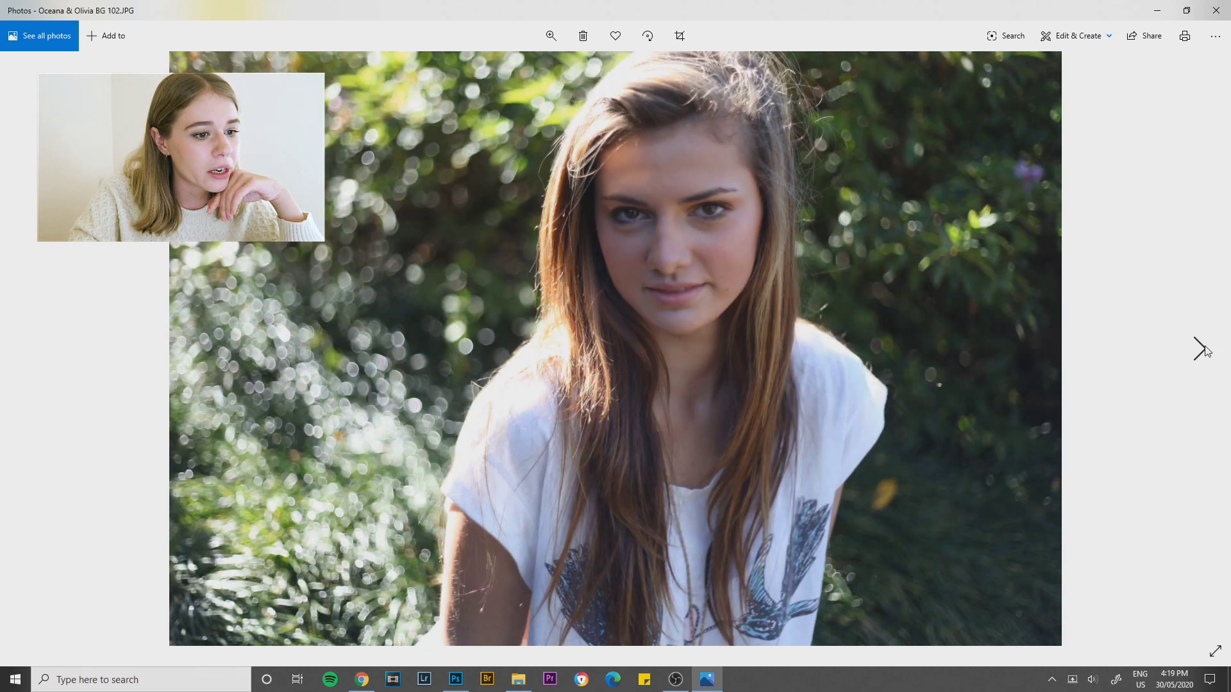
left_click(1202, 350)
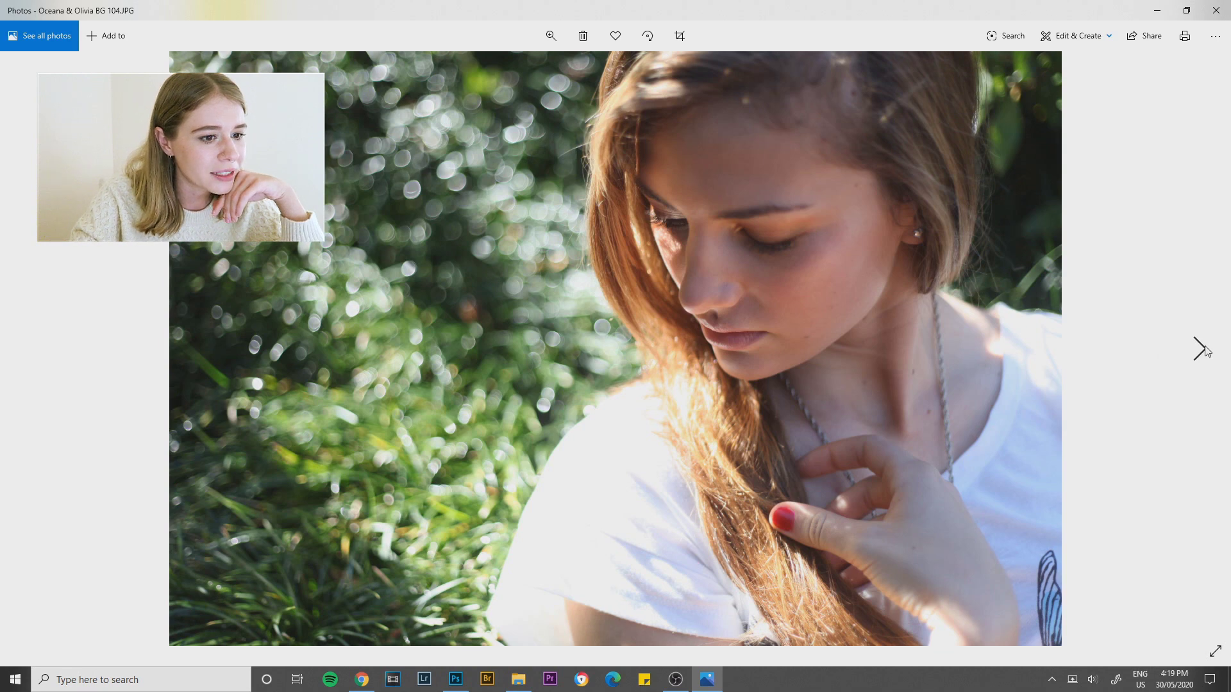
left_click(1202, 350)
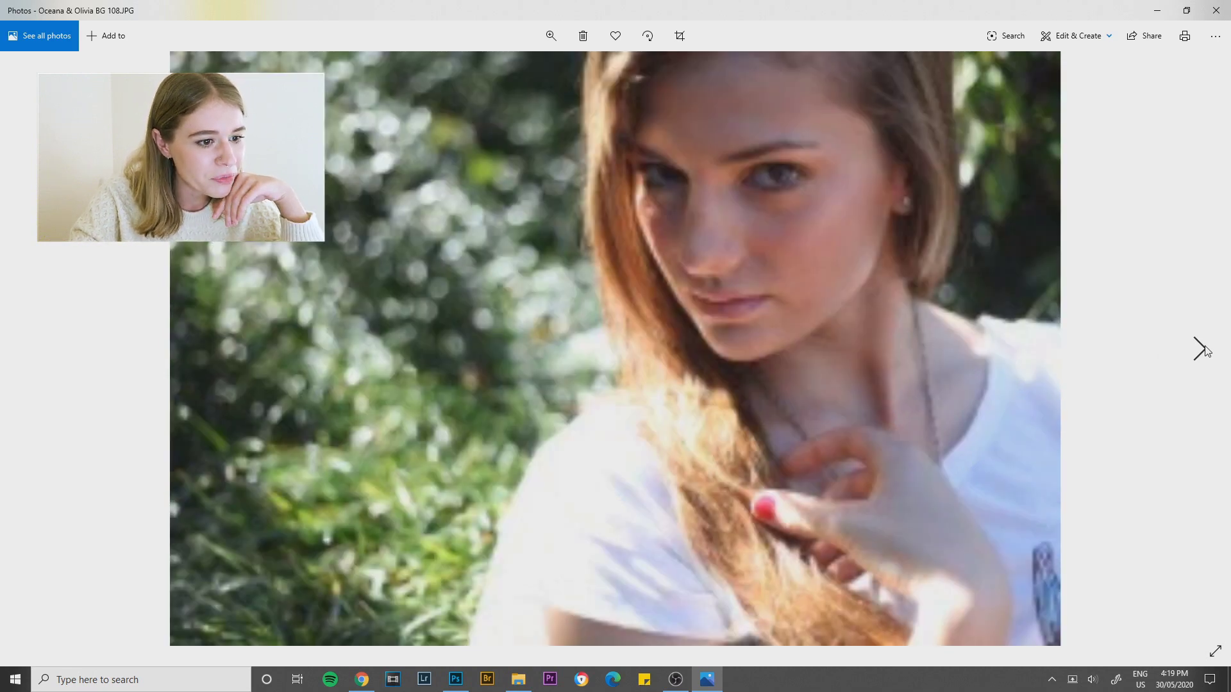
left_click(1201, 350)
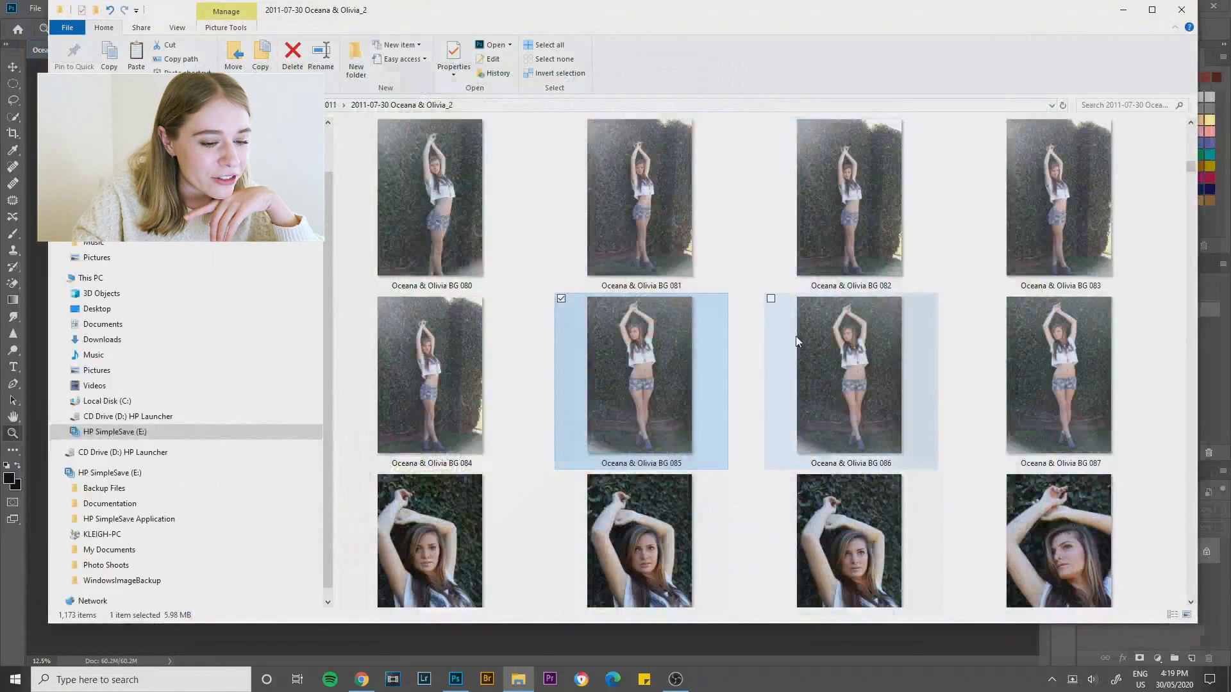
Open BG 117, the portrait lying on the grass, from the shoot folder in the Photos viewer
scroll(795, 340, "down", 10)
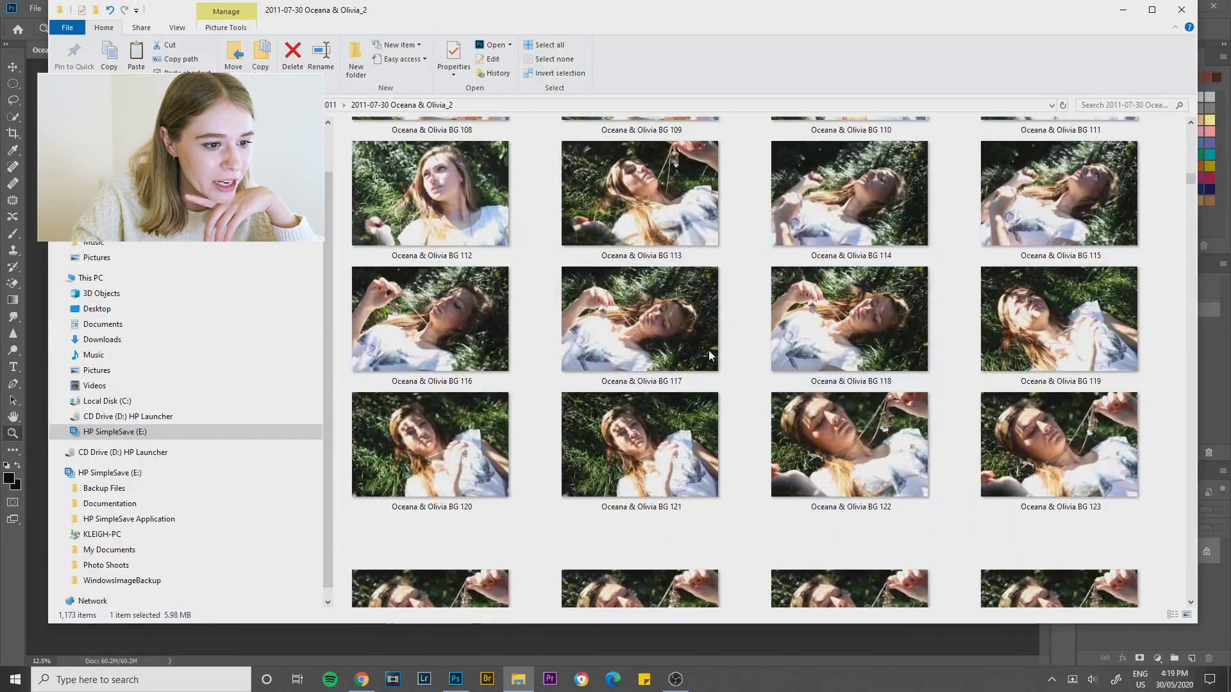
left_click(652, 333)
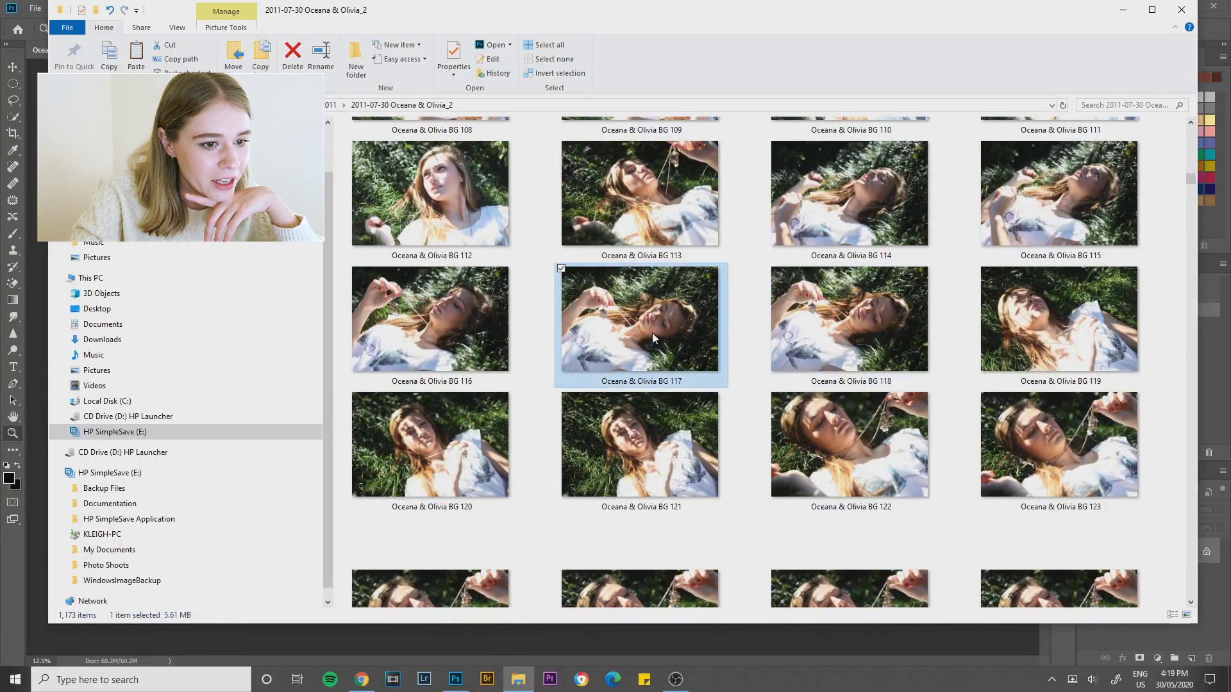
right_click(652, 332)
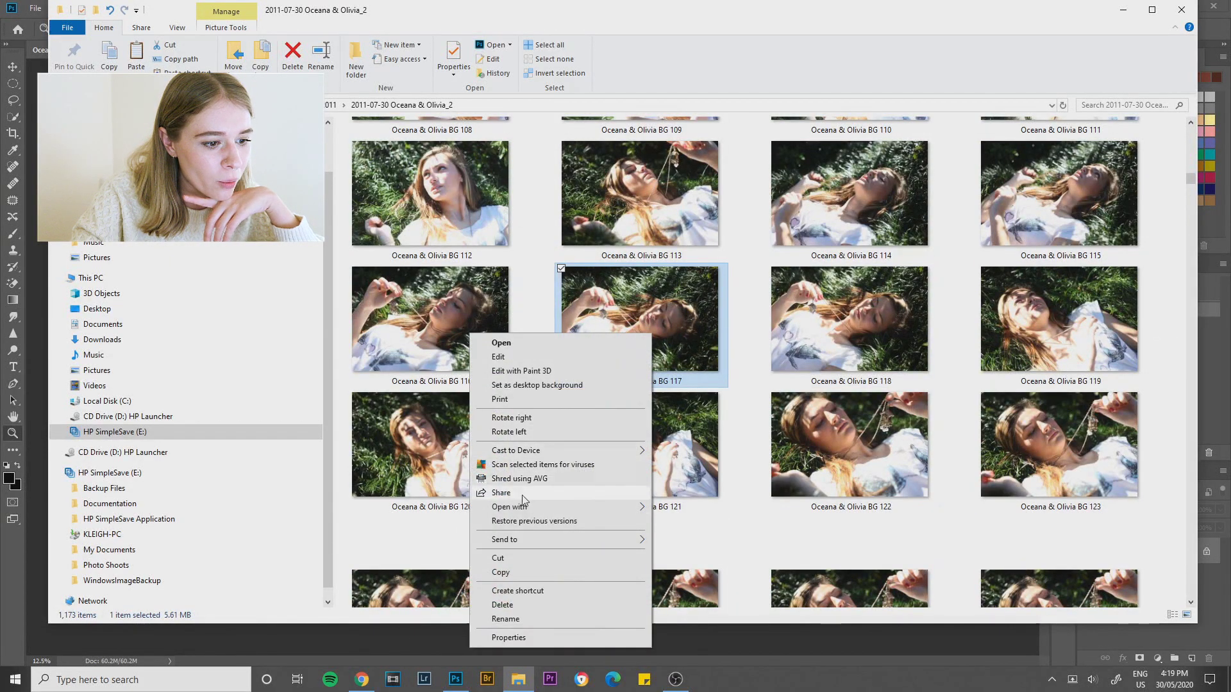
mouse_move(513, 507)
left_click(391, 549)
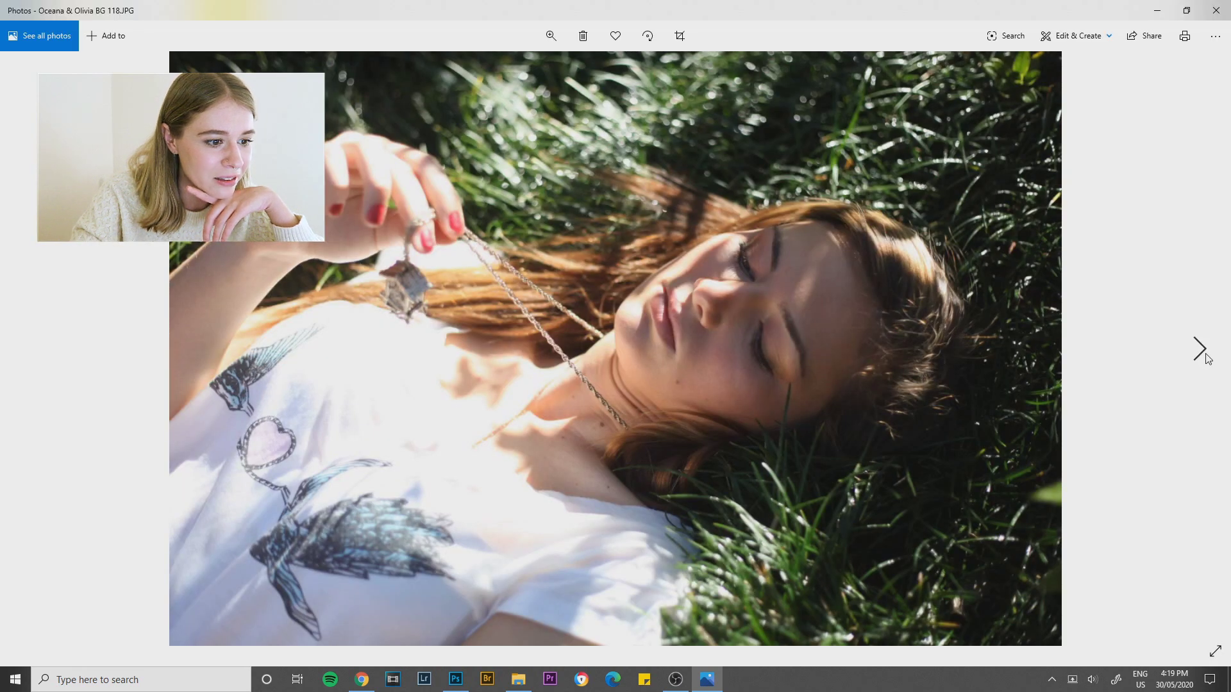
Review the portraits of the model lying on the grass from BG 118 through BG 123
left_click(1200, 350)
left_click(1200, 350)
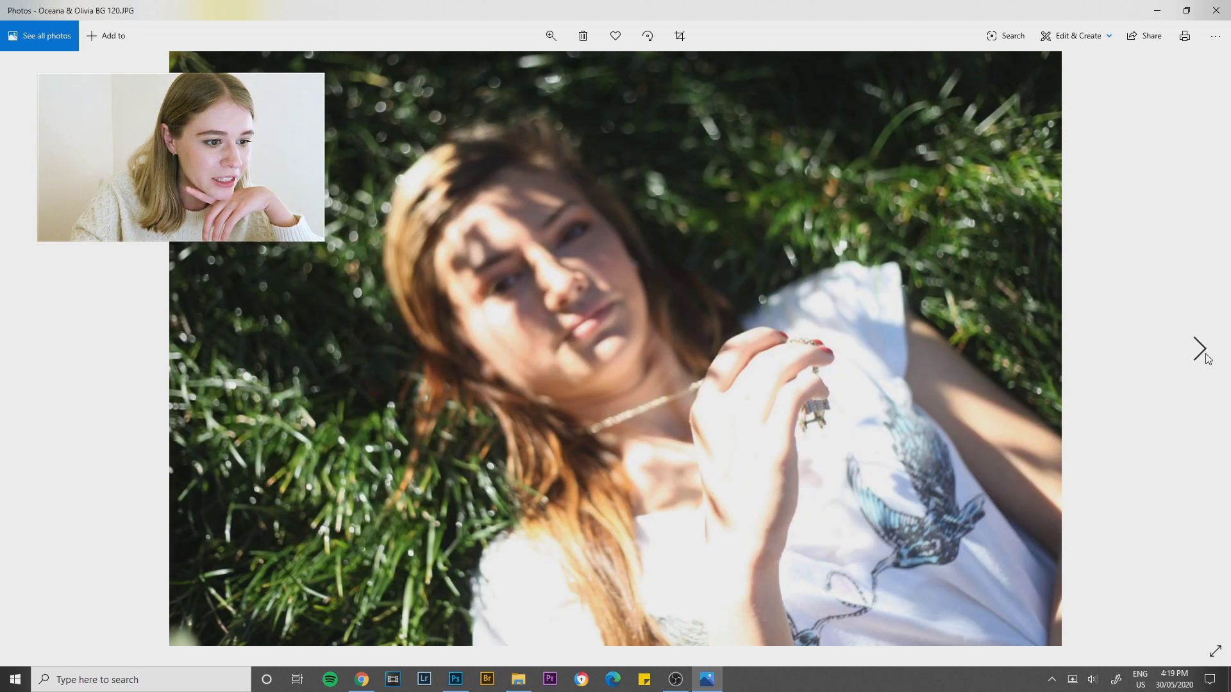
left_click(1206, 356)
left_click(1206, 356)
left_click(1206, 356)
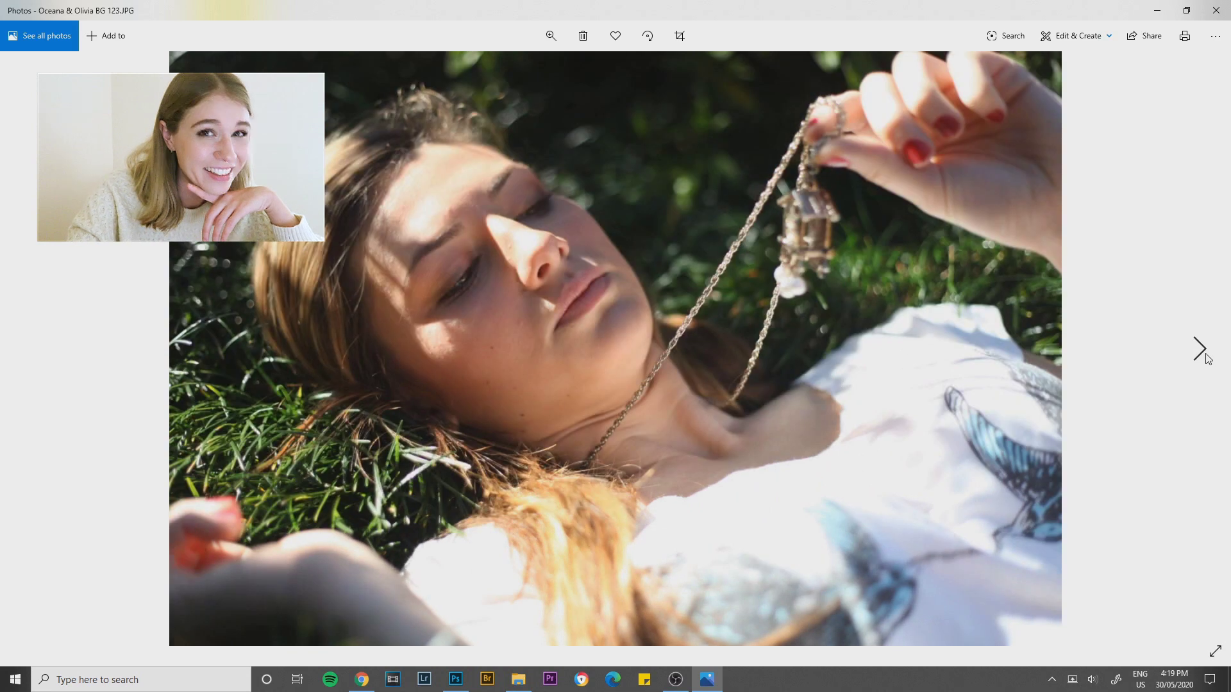
Look through the grass portraits with the dangling birdhouse necklace from BG 123 through BG 132
left_click(1206, 356)
left_click(1205, 356)
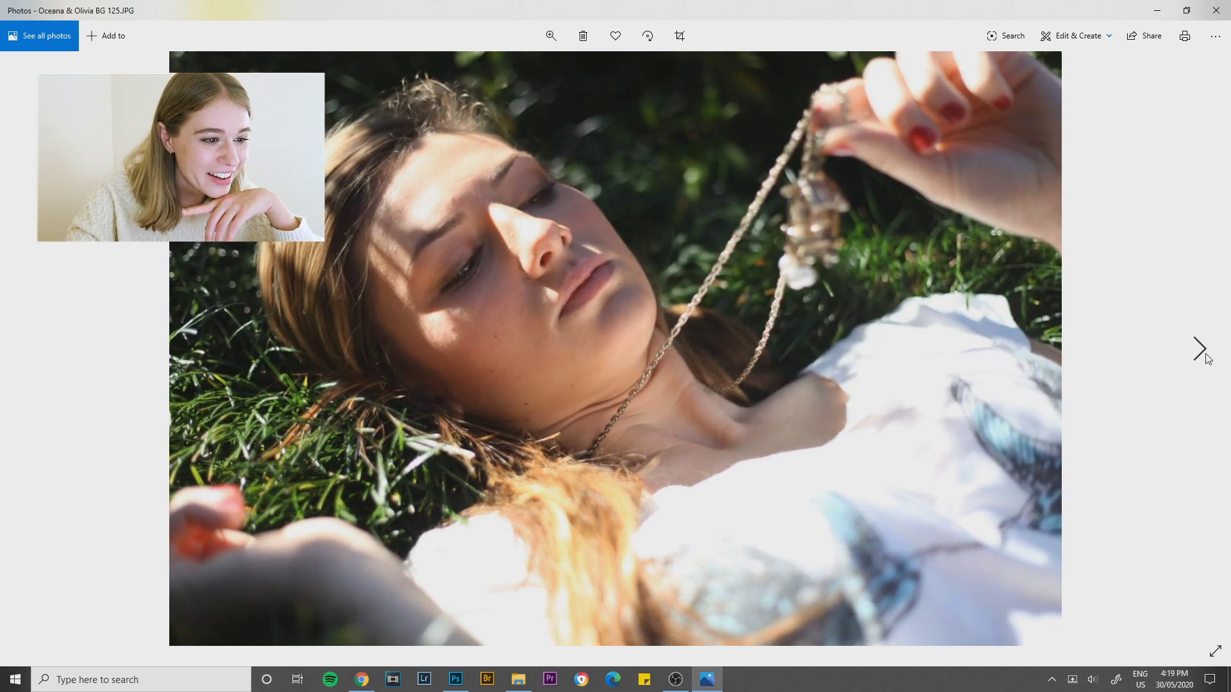
left_click(1206, 356)
left_click(1205, 356)
left_click(1206, 356)
left_click(1206, 356)
left_click(1205, 356)
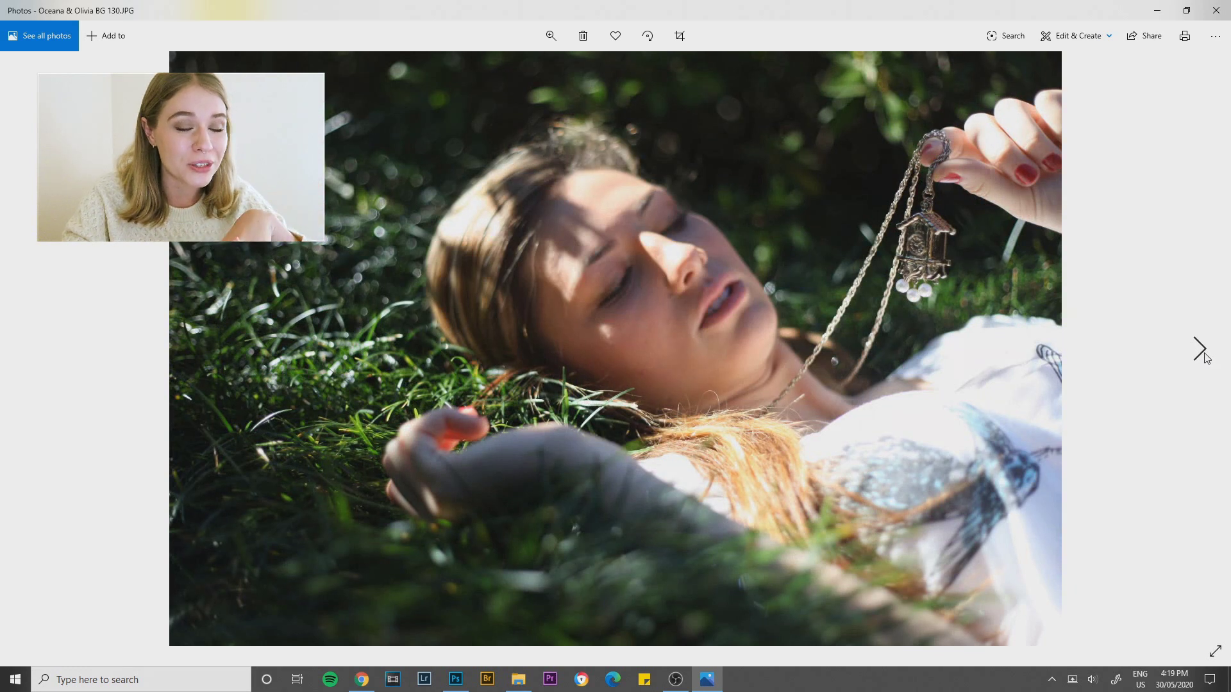
left_click(1205, 355)
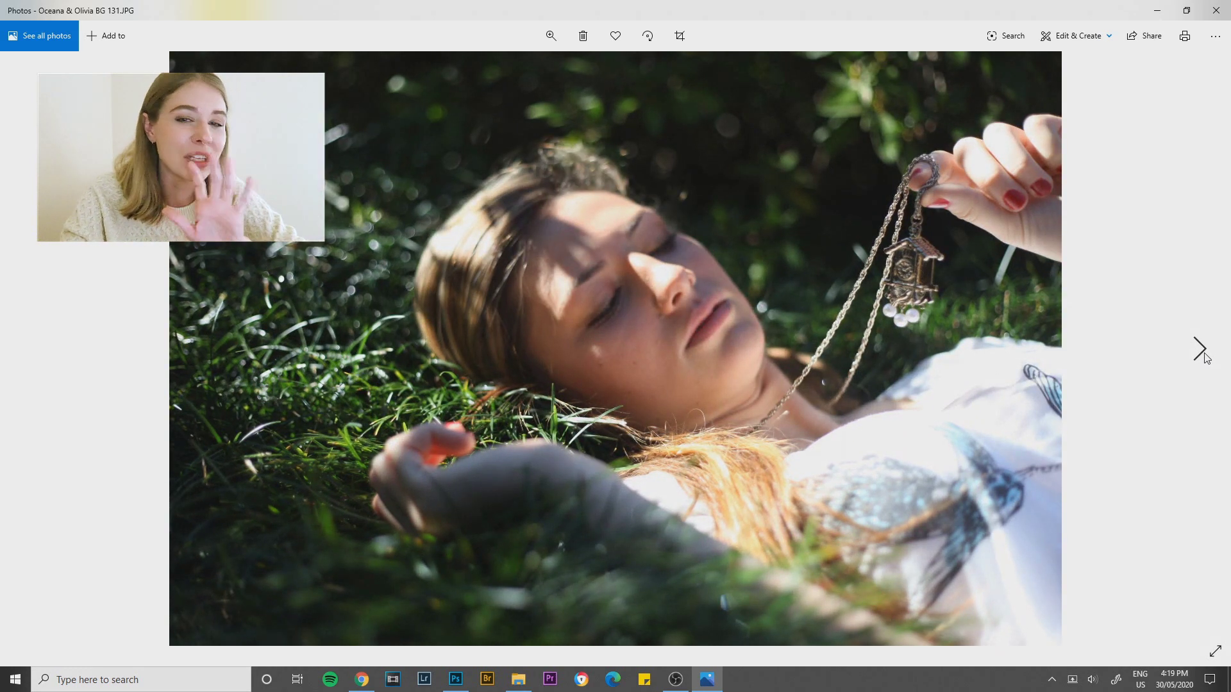
left_click(1206, 356)
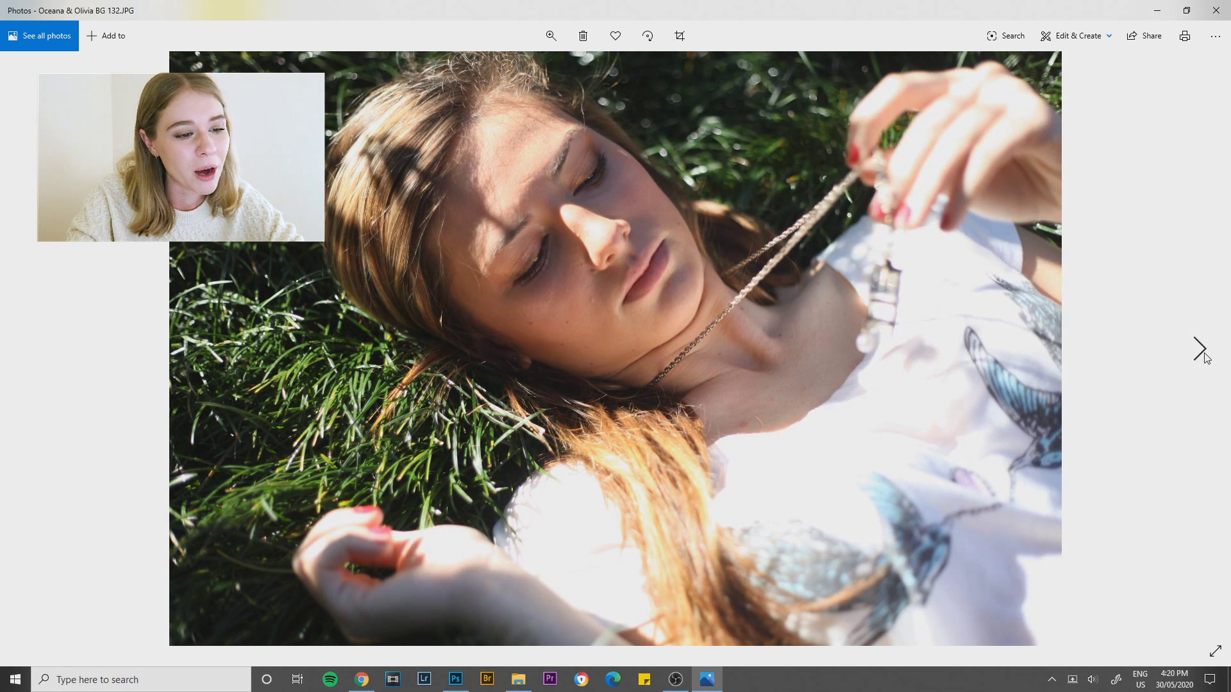
Review the full-length shots on the brick garden path from BG 133 through BG 141
left_click(1206, 356)
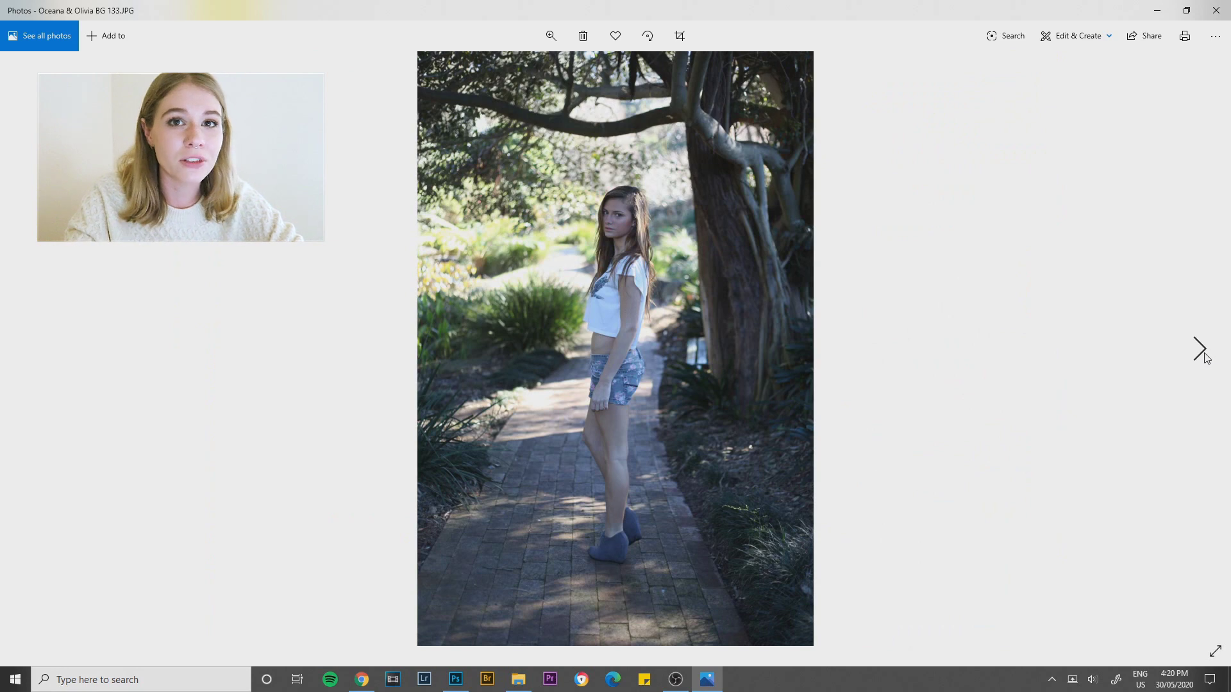
left_click(1205, 355)
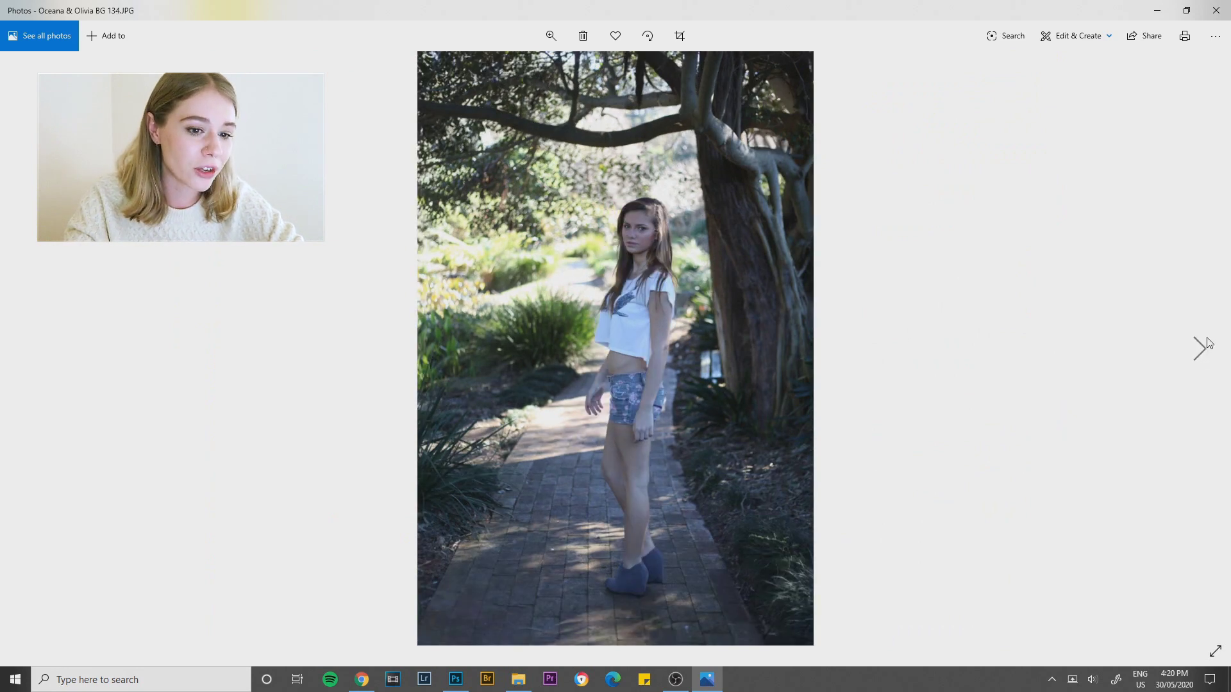
left_click(1204, 350)
left_click(1206, 347)
left_click(1204, 345)
left_click(1204, 345)
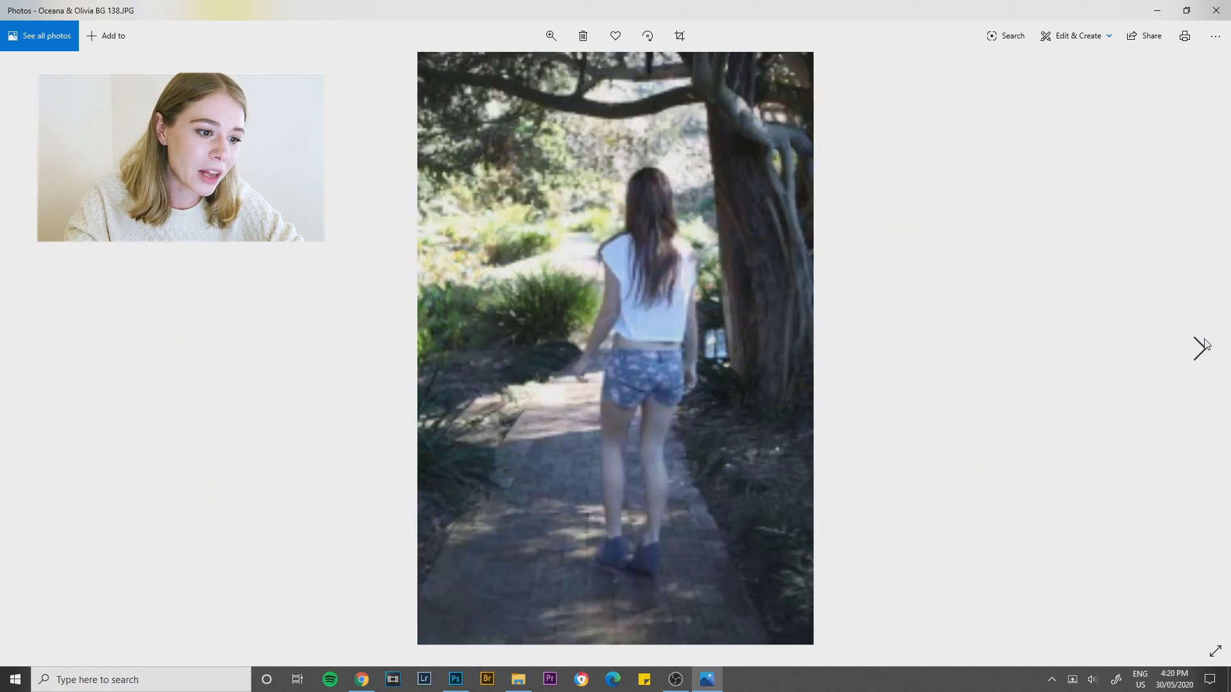
left_click(1205, 345)
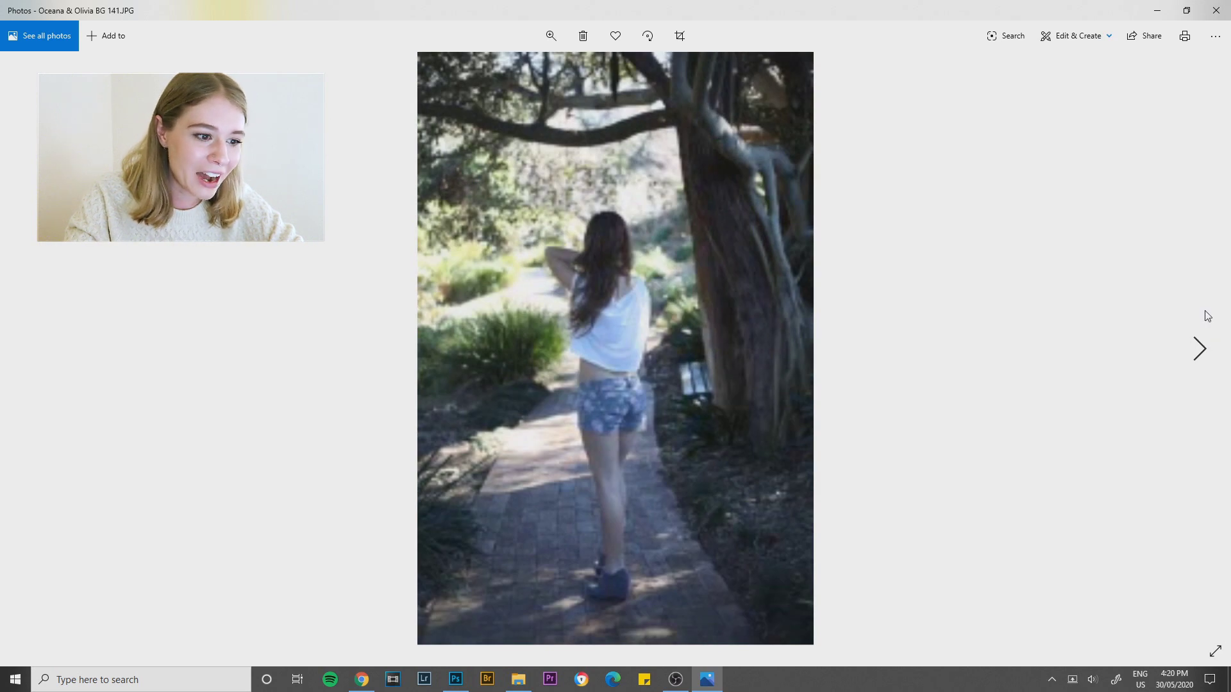
Return to the shoot folder and open BG 186, the seated portrait among pink flowers, in the Photos viewer
scroll(879, 247, "down", 2)
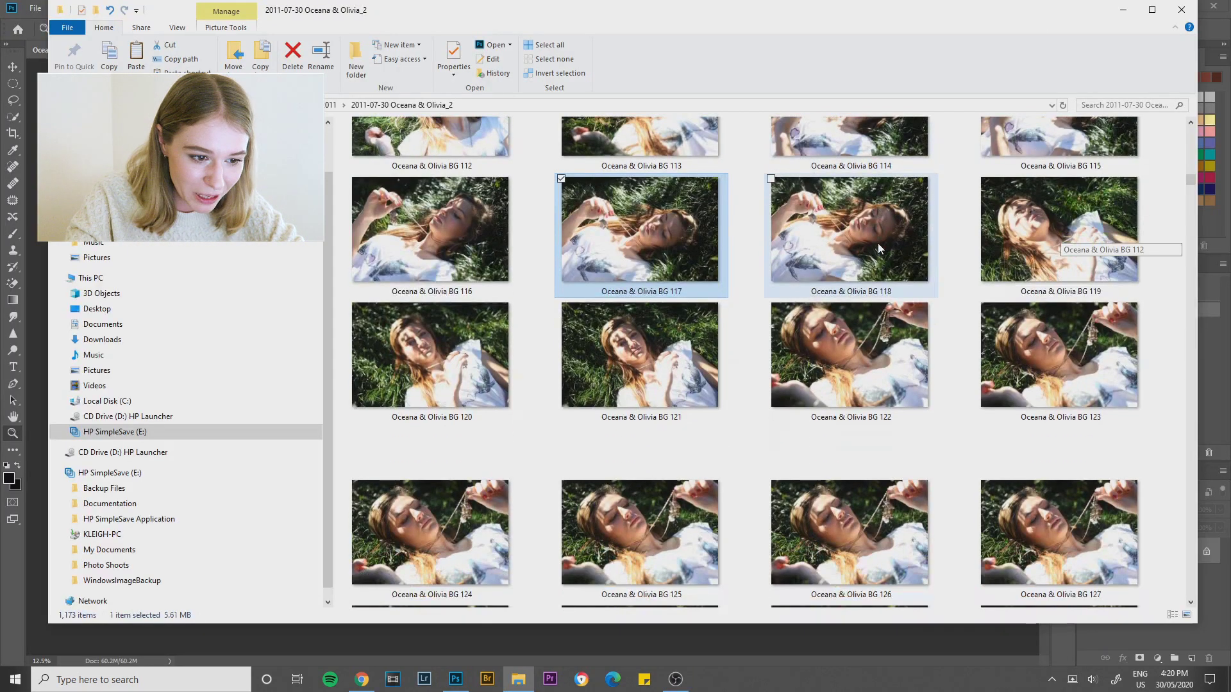
scroll(878, 247, "down", 15)
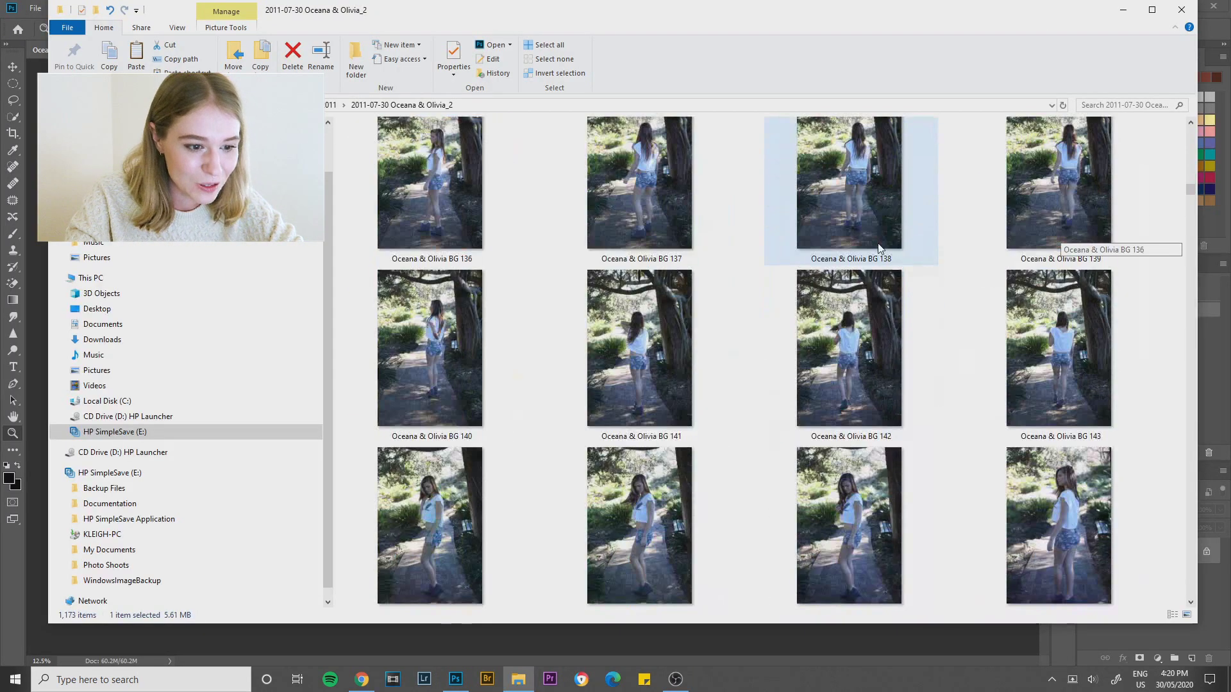
scroll(878, 246, "down", 5)
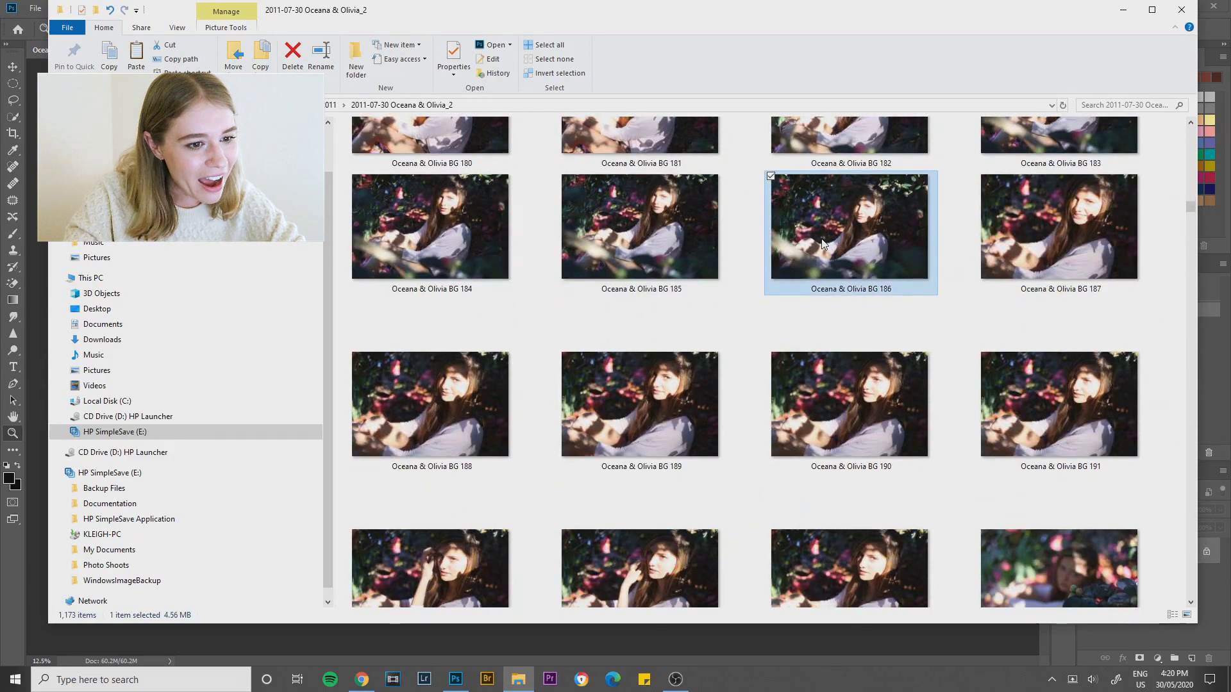
right_click(822, 239)
mouse_move(709, 414)
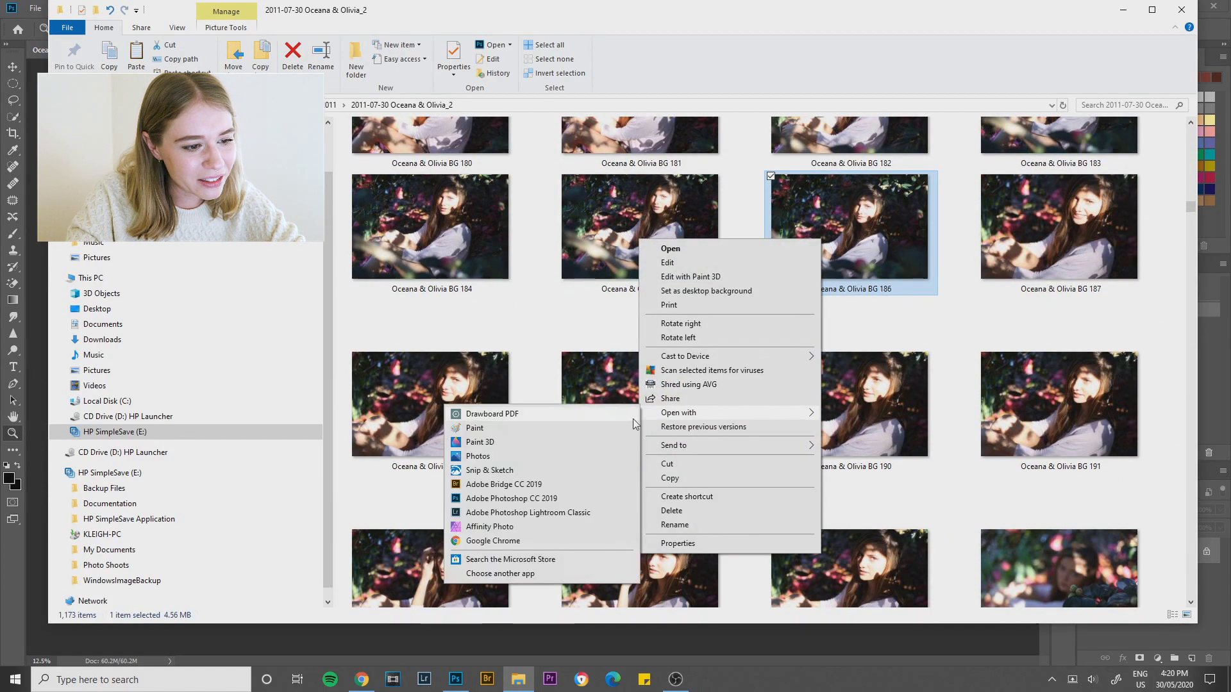
left_click(575, 457)
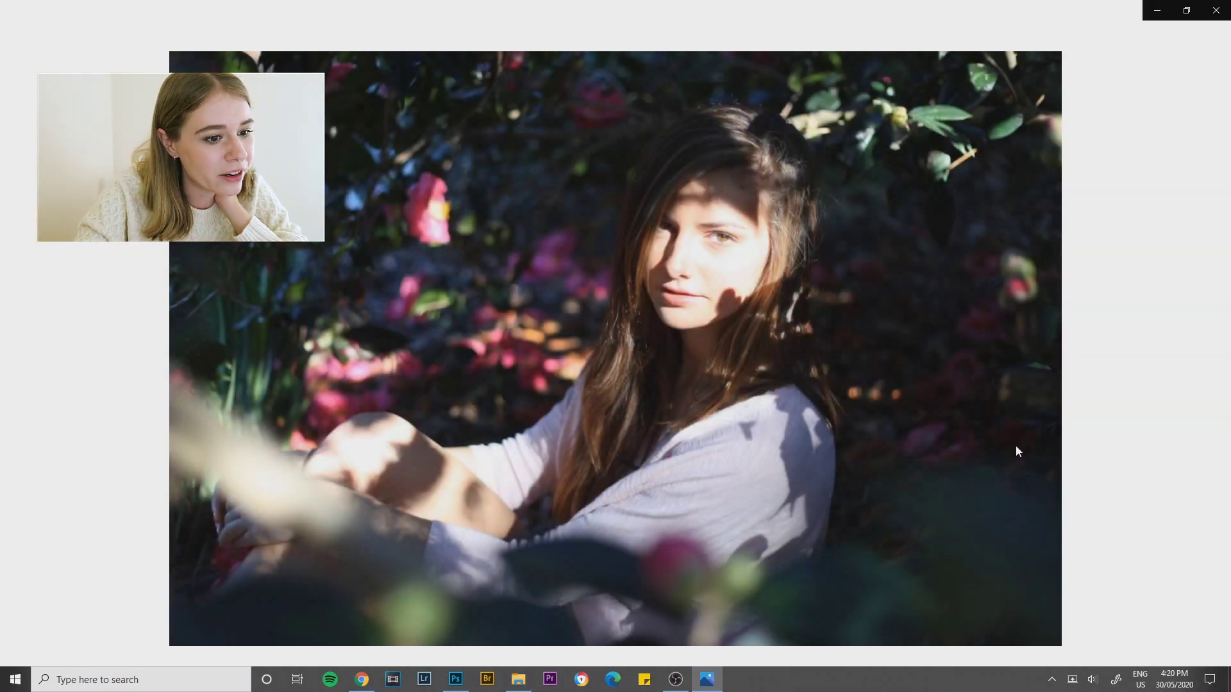
Review the seated portraits among the pink flowers from BG 186 through BG 206
left_click(1198, 350)
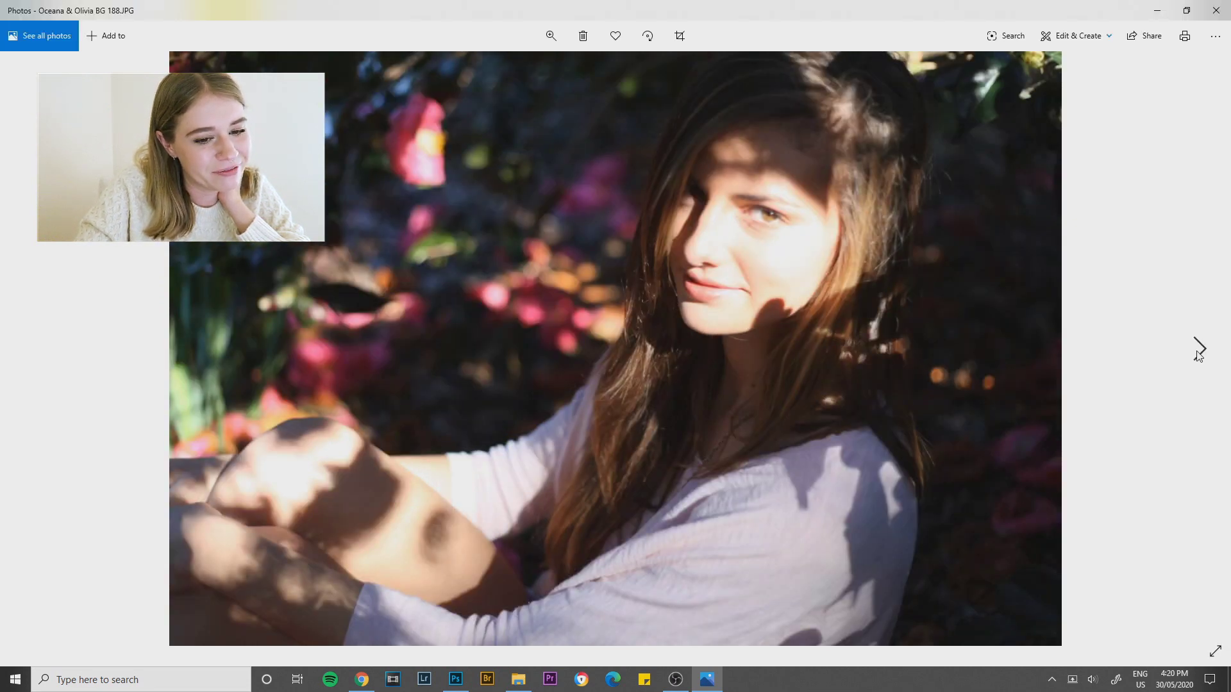
left_click(1196, 353)
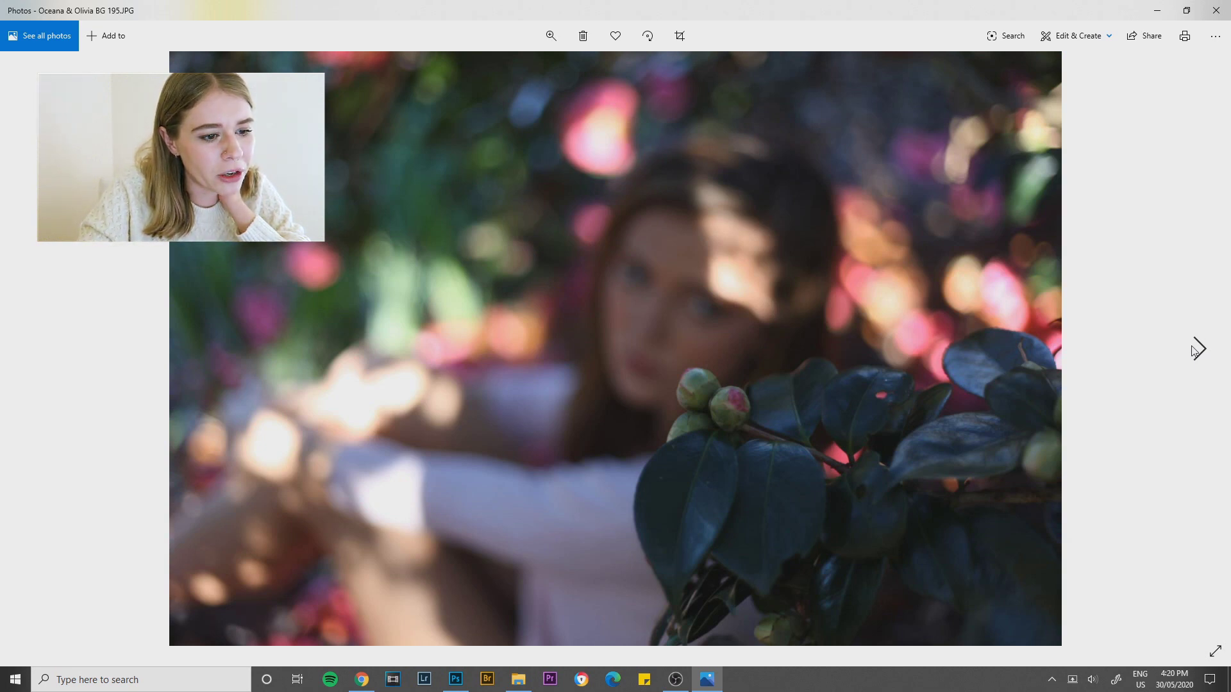
left_click(1196, 353)
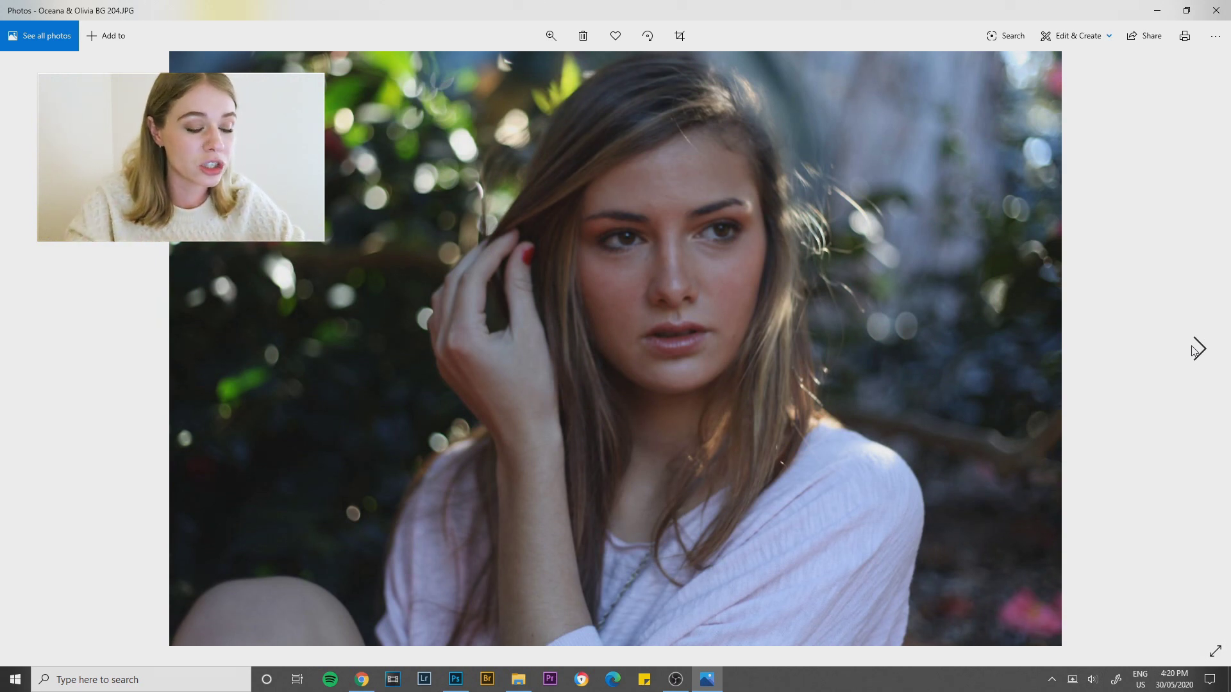
left_click(1197, 351)
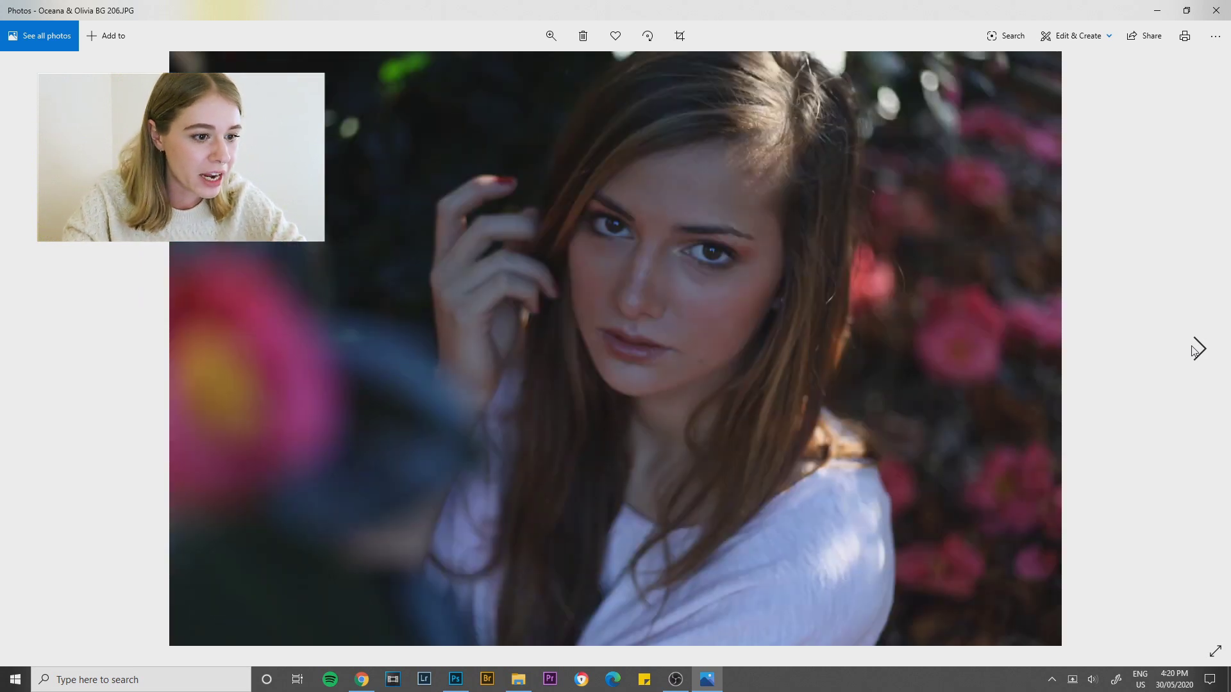
Look through the close-up portraits with blurred pink flowers behind the model from BG 206 through BG 213
left_click(1196, 350)
left_click(1195, 350)
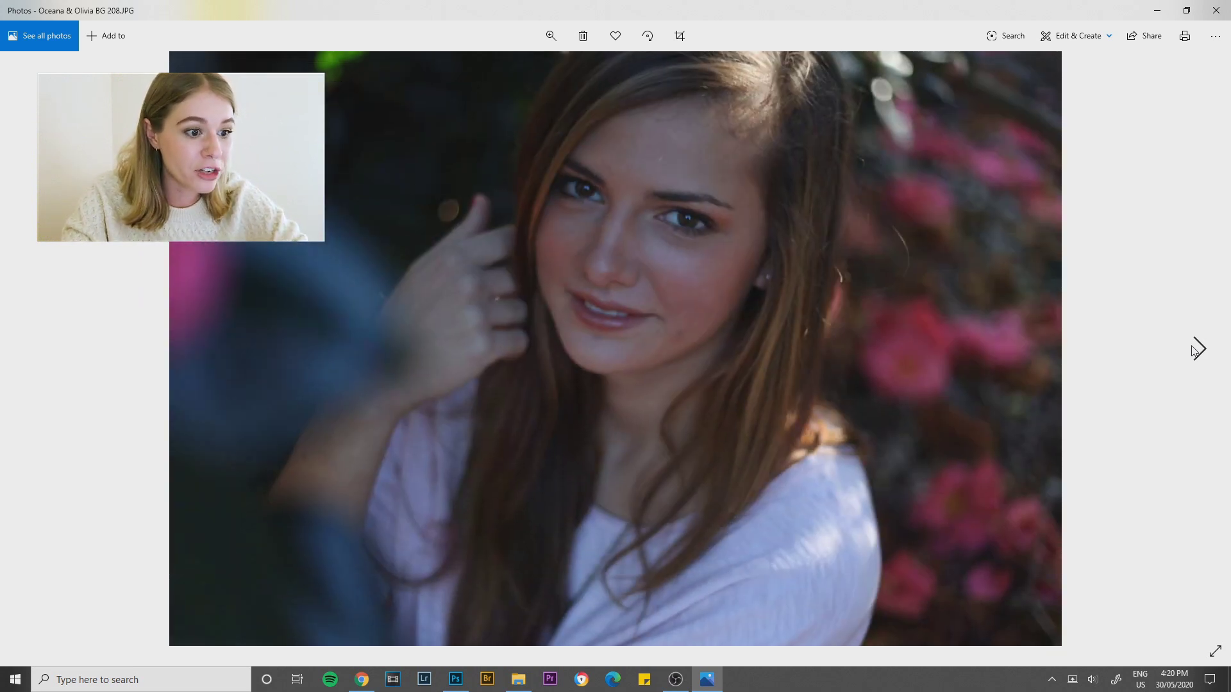
left_click(1196, 350)
left_click(1208, 345)
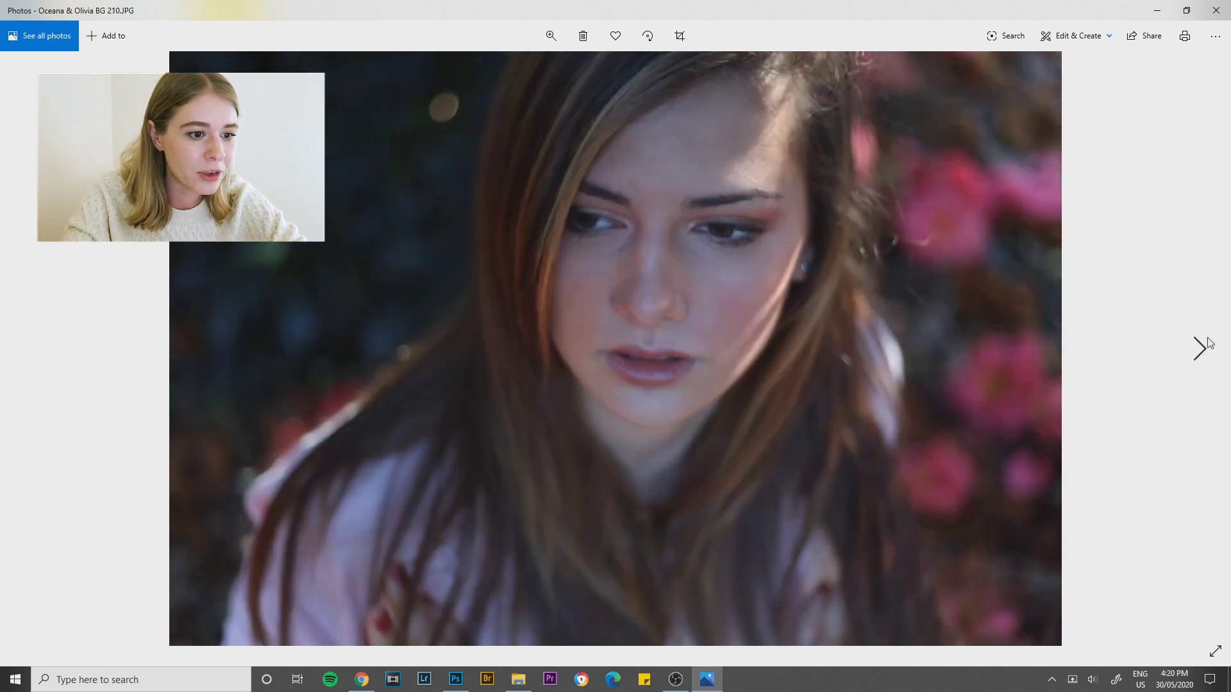
left_click(1191, 349)
left_click(1191, 349)
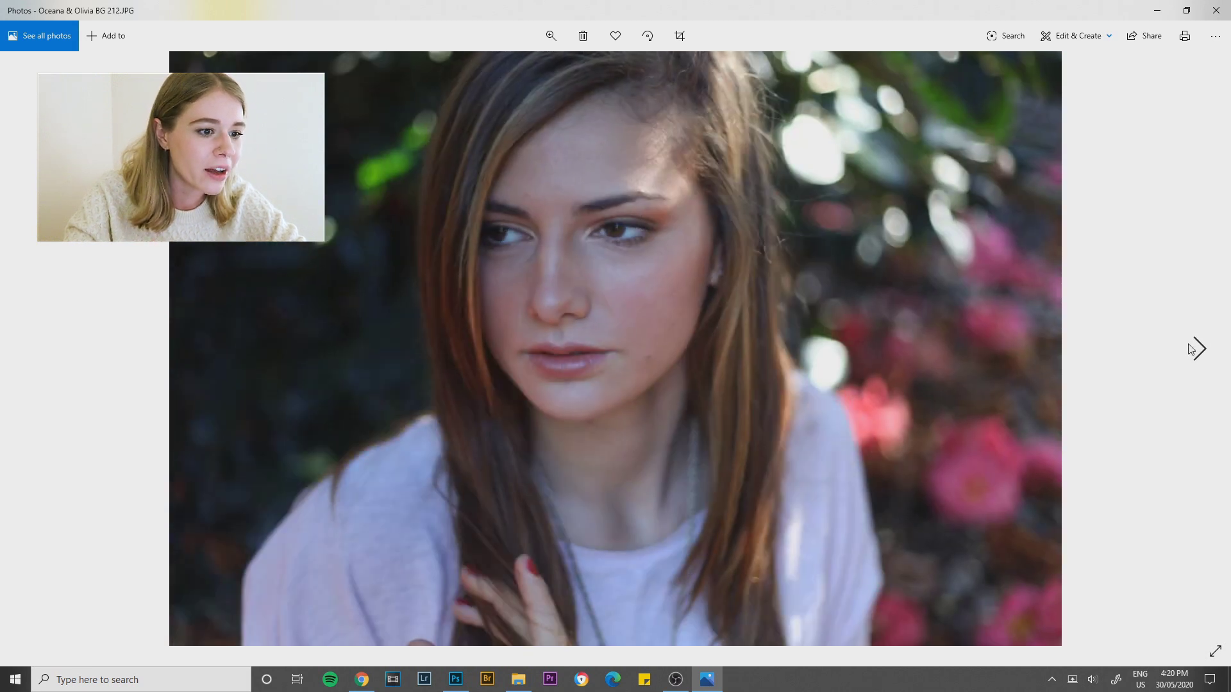
left_click(1191, 349)
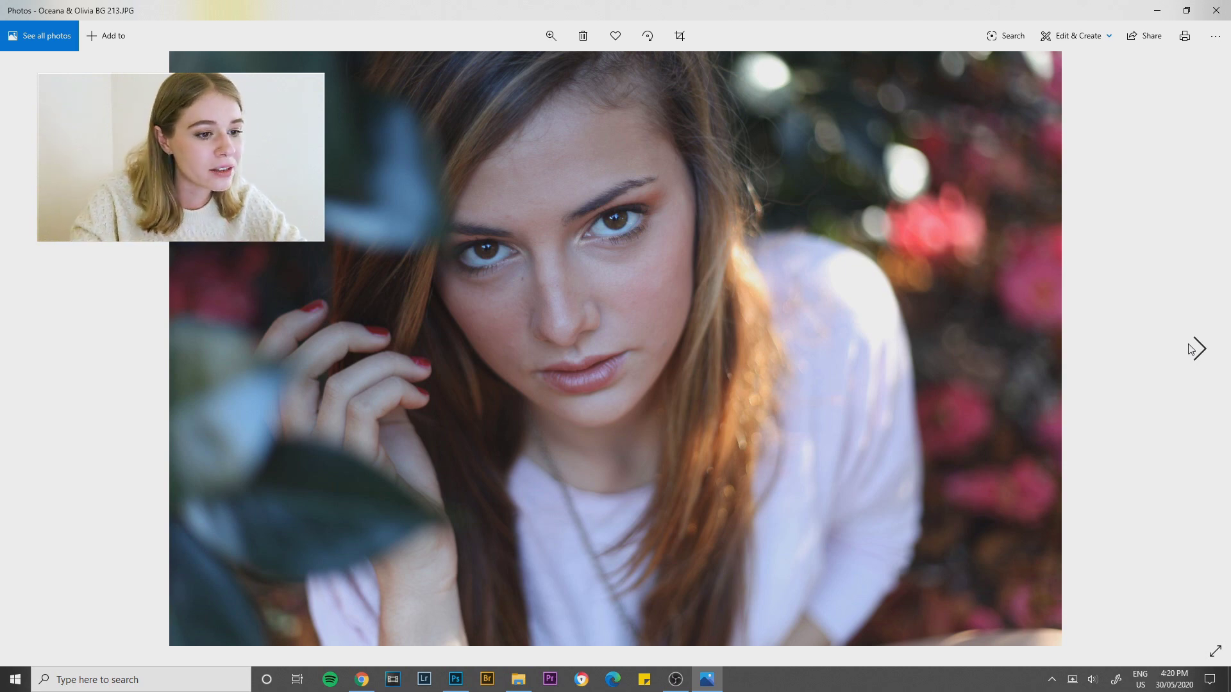
Review the portraits framed by leaves and pink blossoms through BG 220, close the viewer and return to the shoot folder
left_click(1191, 349)
left_click(1214, 352)
left_click(1214, 352)
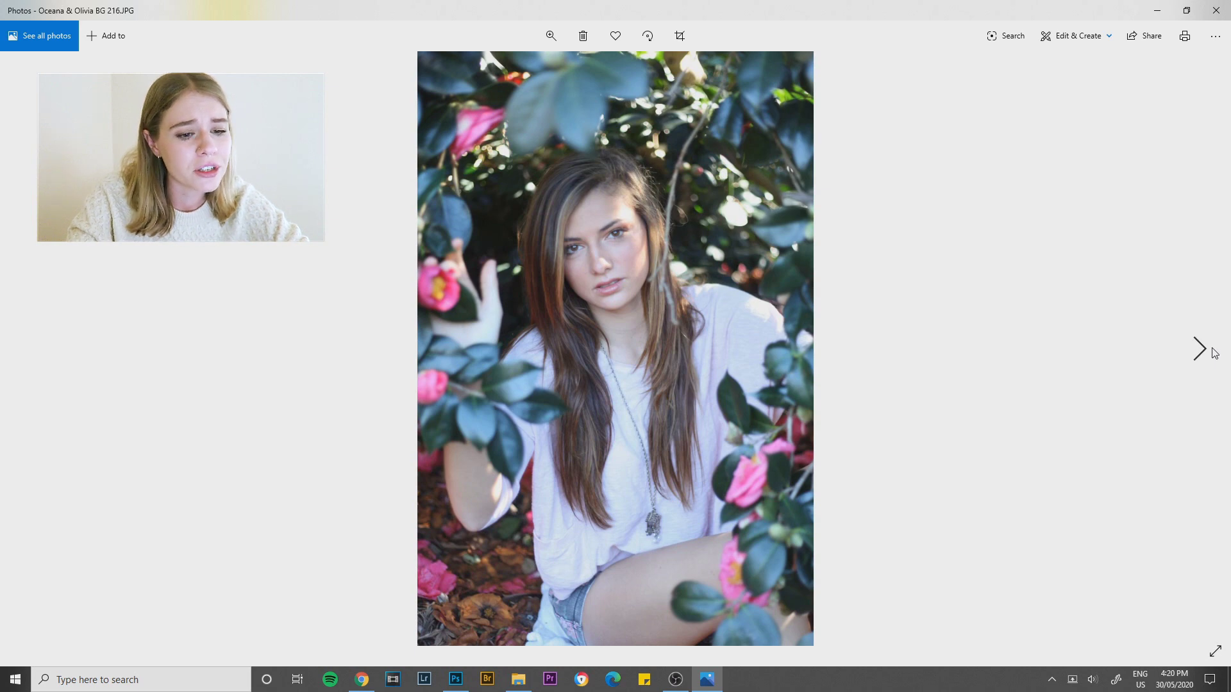
left_click(1214, 352)
left_click(1215, 352)
left_click(1215, 352)
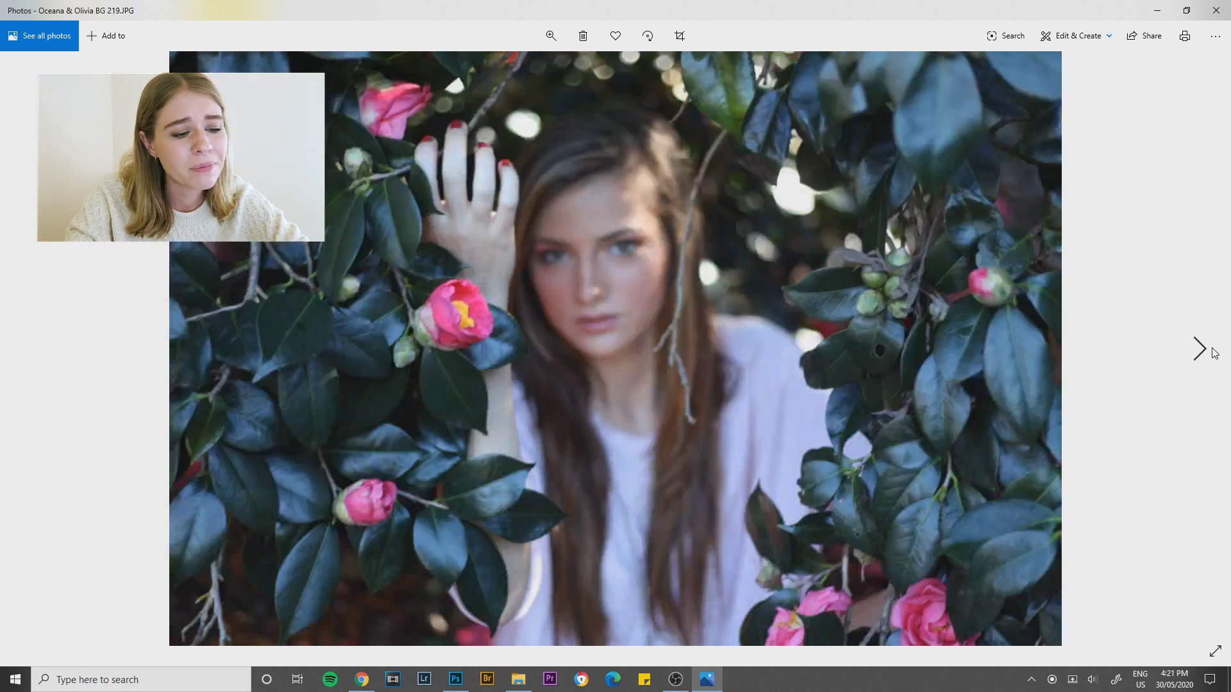
left_click(1214, 352)
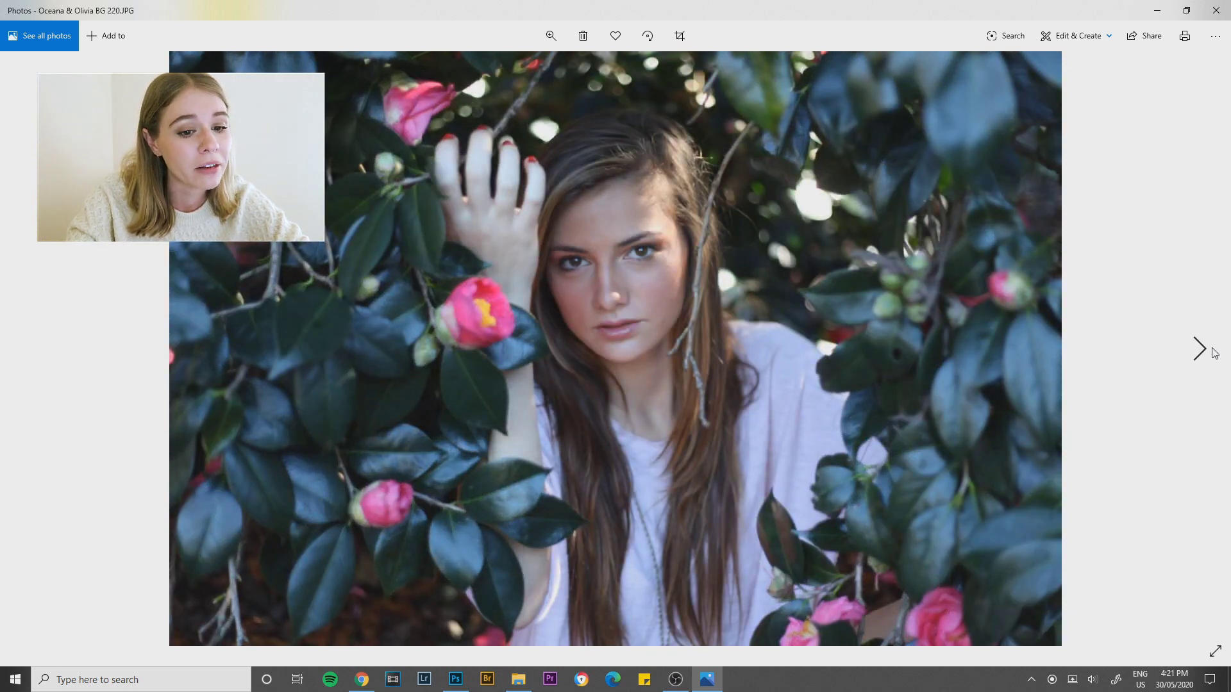
left_click(1216, 11)
left_click(841, 294)
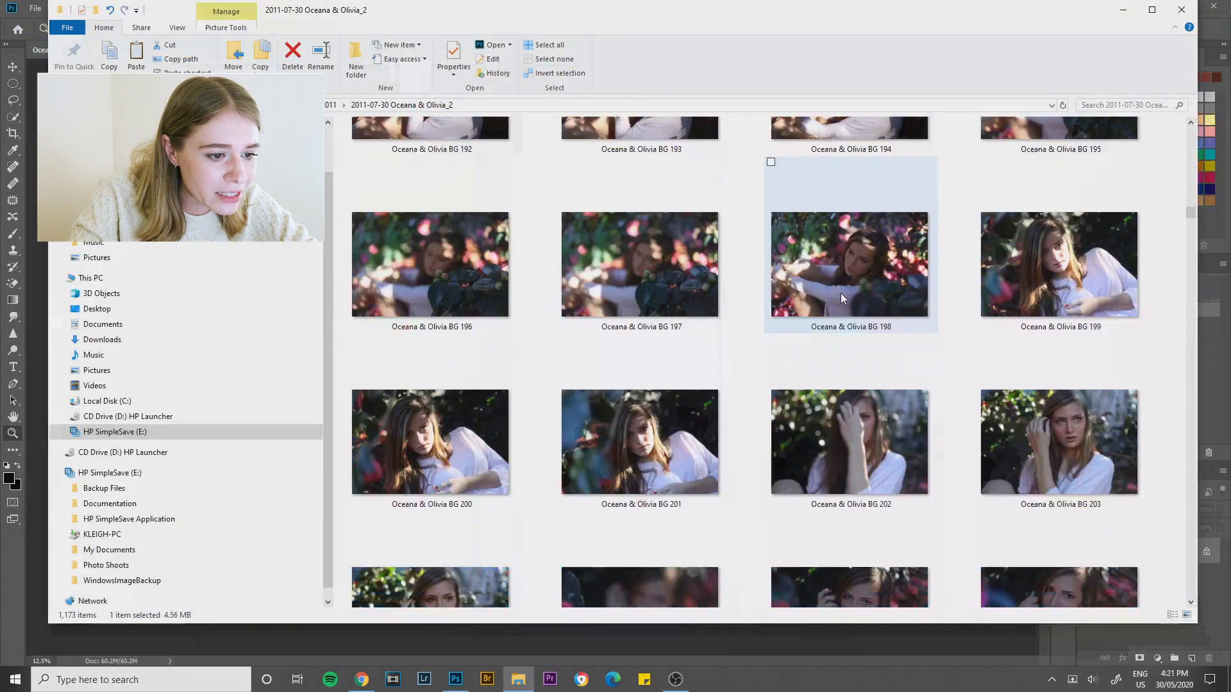
Browse the shoot folder's thumbnails from BG 198 through the standing flower-bush portraits around BG 271
scroll(840, 293, "down", 15)
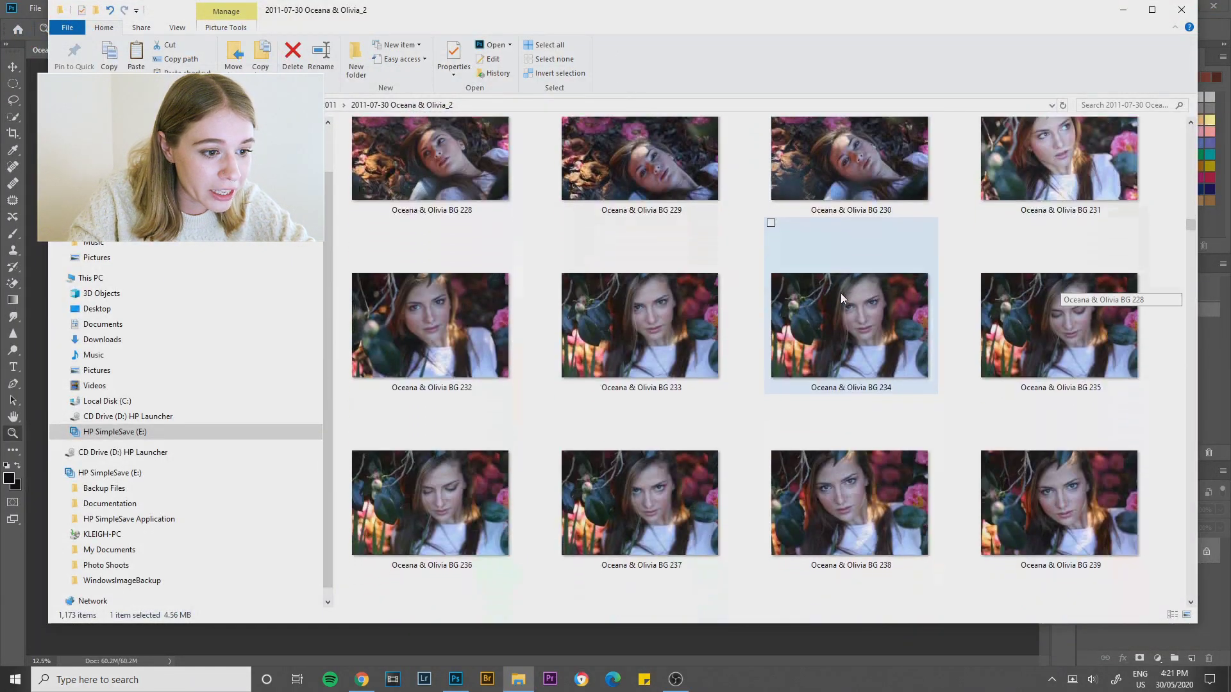
scroll(841, 293, "down", 12)
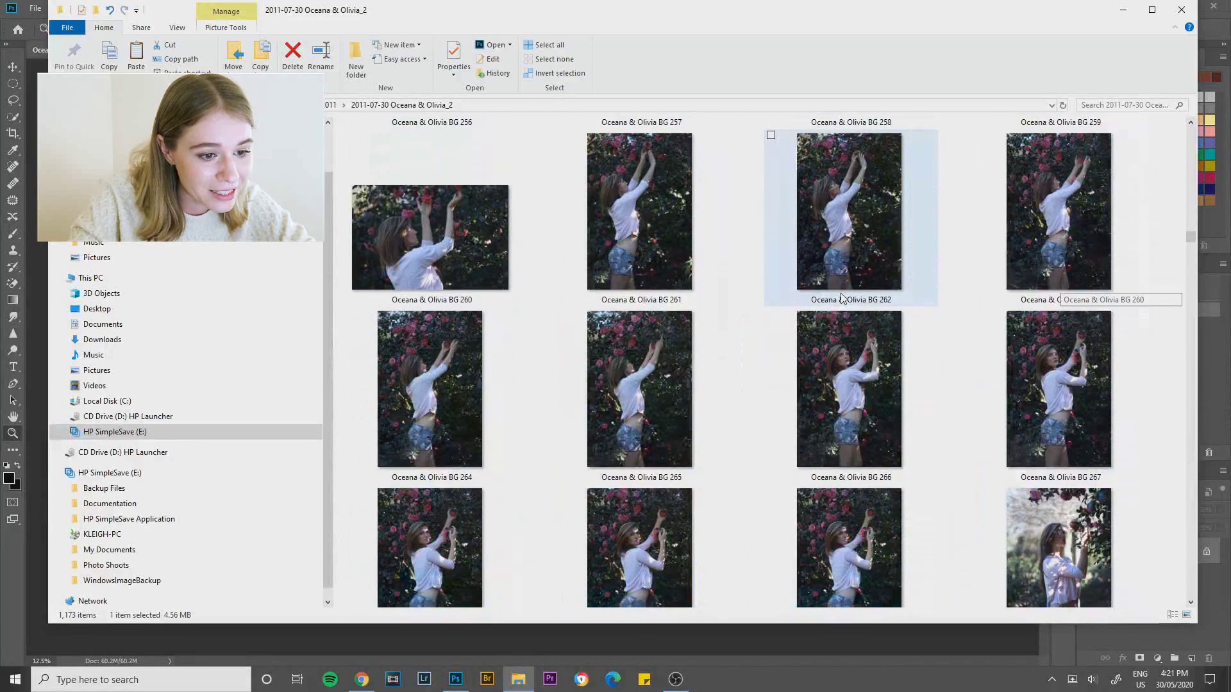
scroll(842, 297, "down", 1)
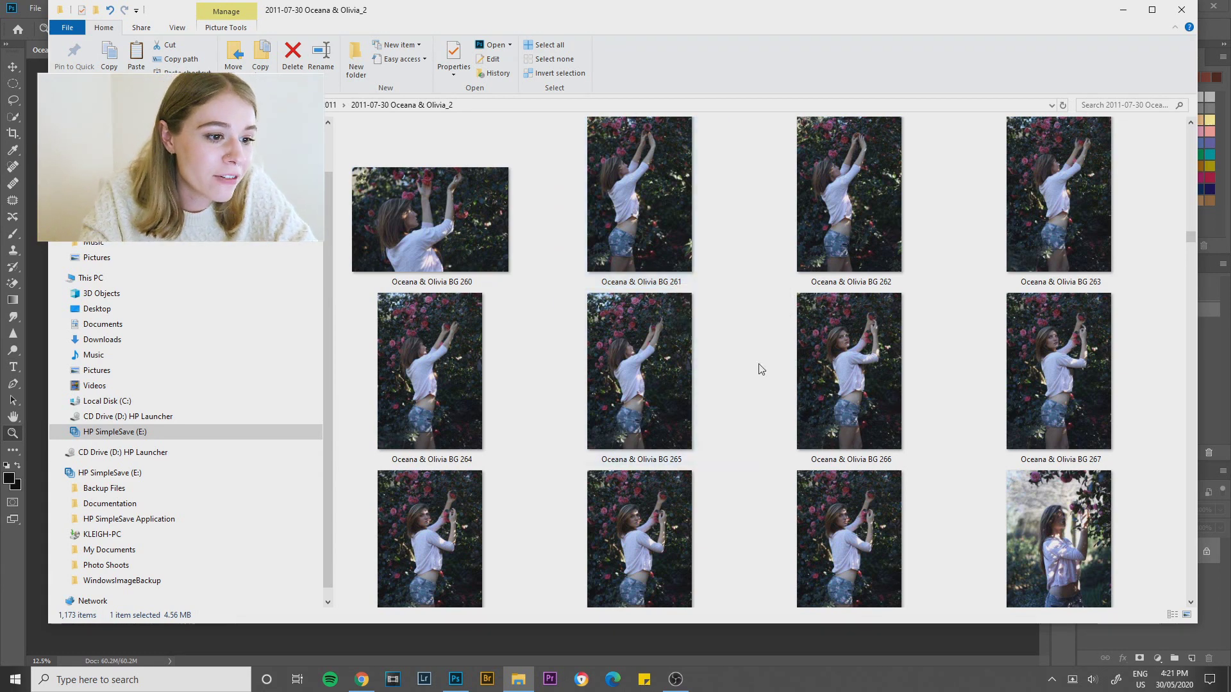
scroll(854, 325, "down", 1)
scroll(854, 325, "down", 1)
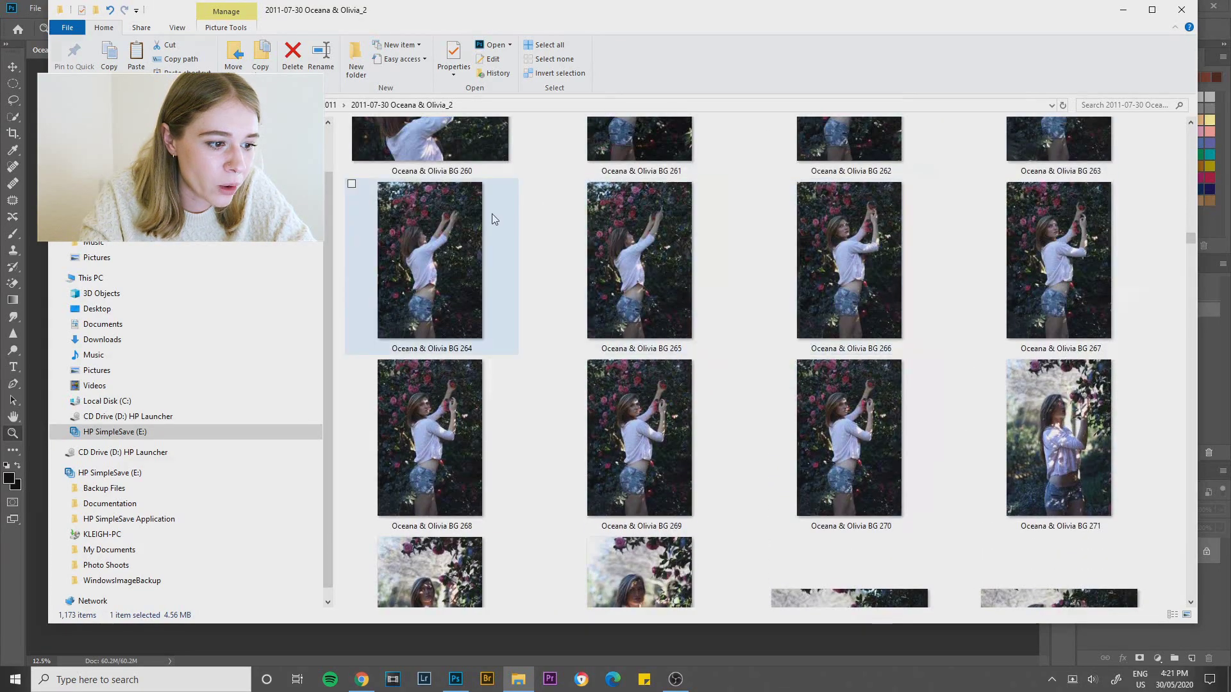
scroll(491, 214, "up", 2)
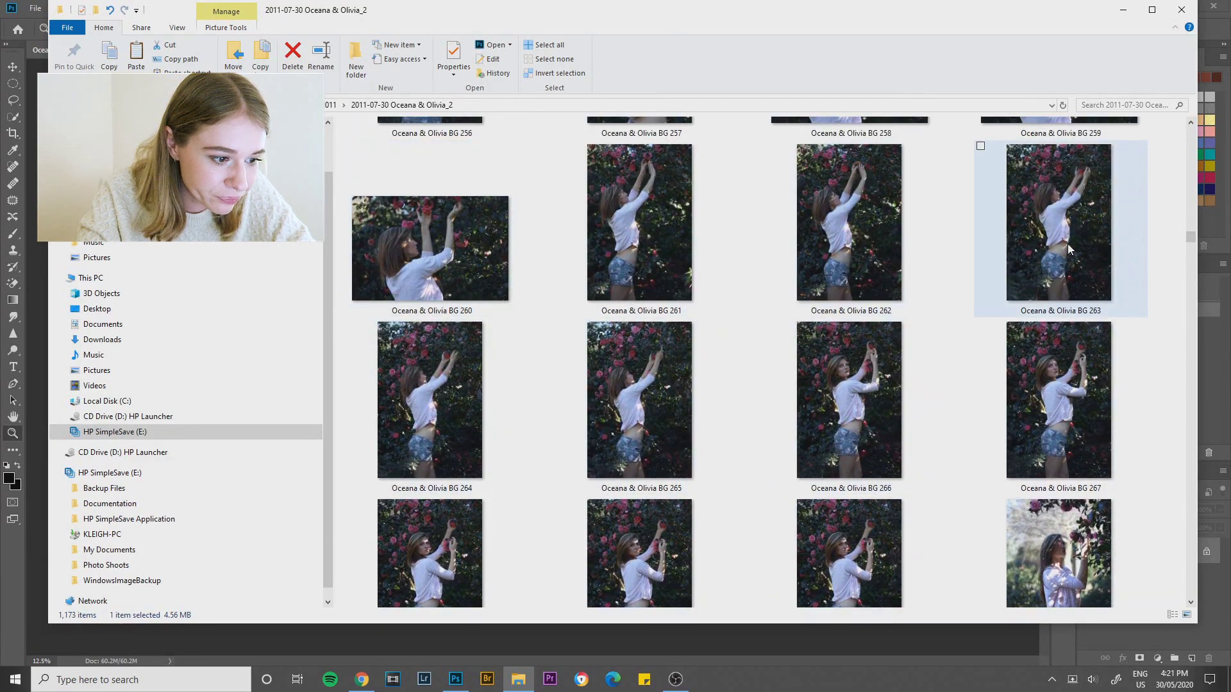
scroll(1067, 243, "down", 2)
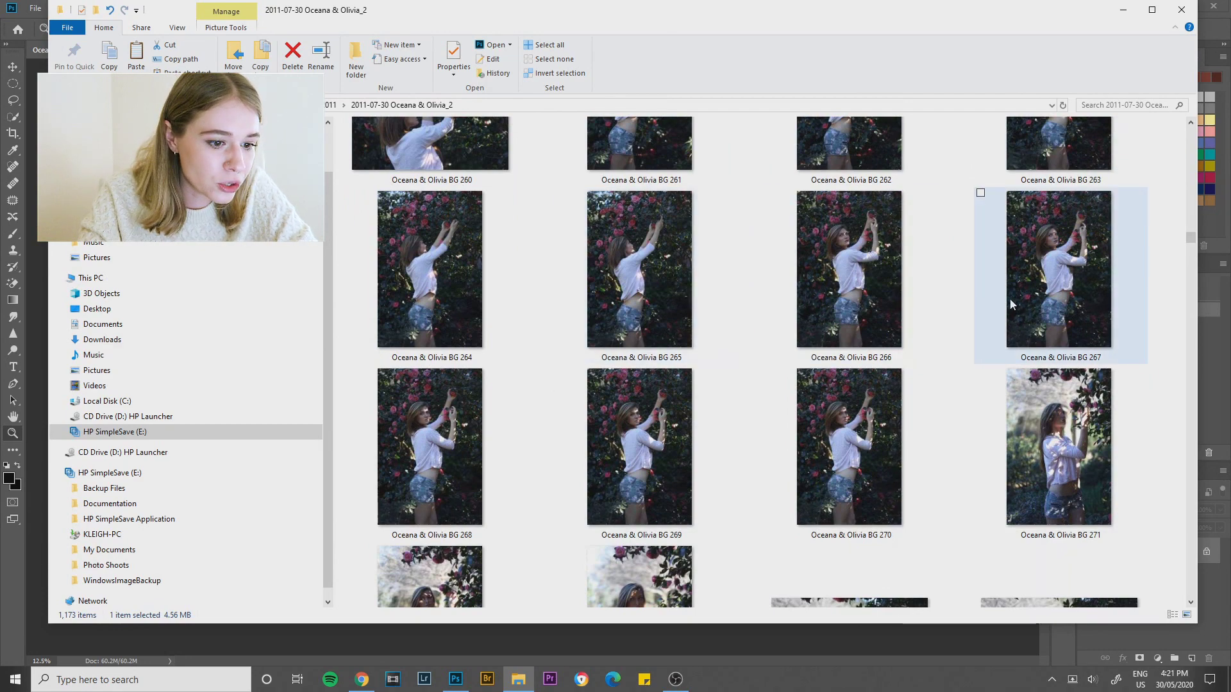
Open BG 256, the portrait reaching up to a flower, in the Photos viewer, review it and minimise the viewer
scroll(853, 289, "up", 7)
left_click(502, 356)
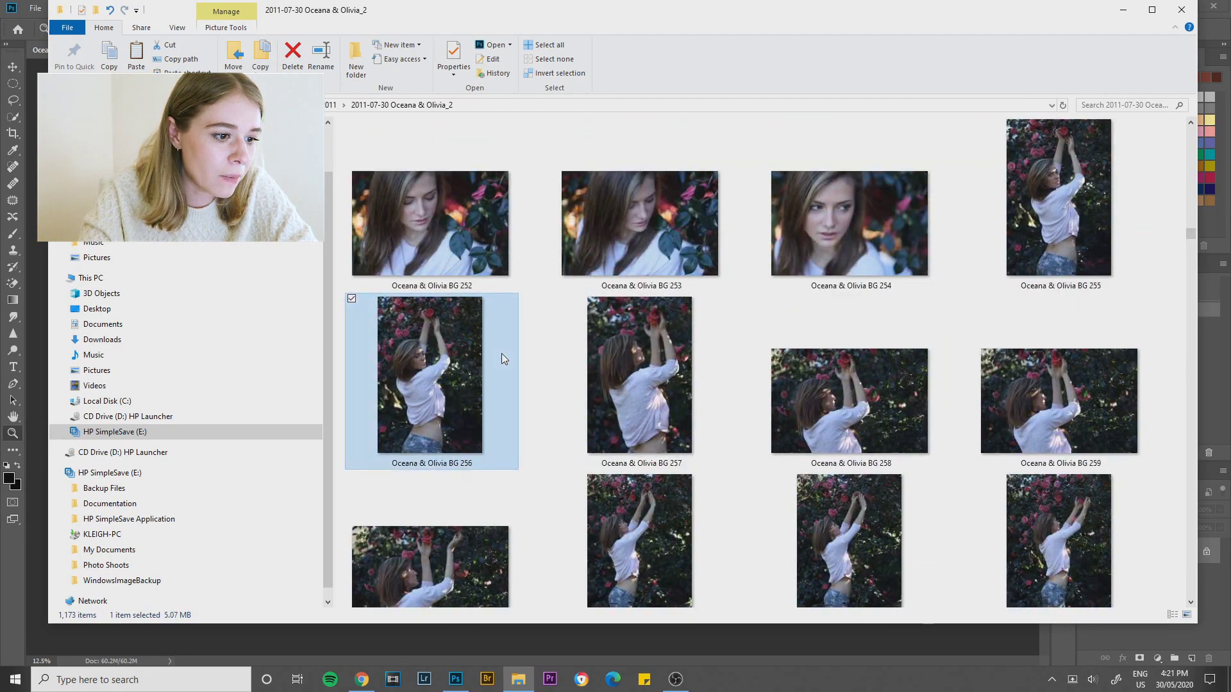
right_click(501, 353)
mouse_move(391, 220)
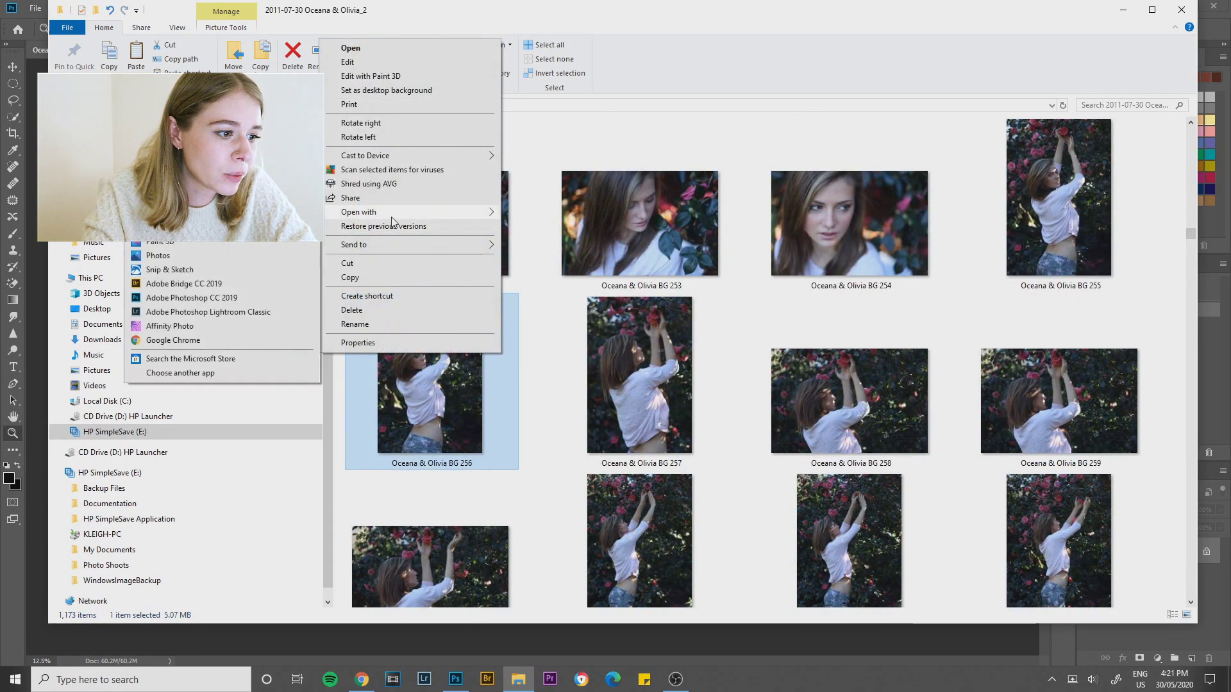
left_click(158, 255)
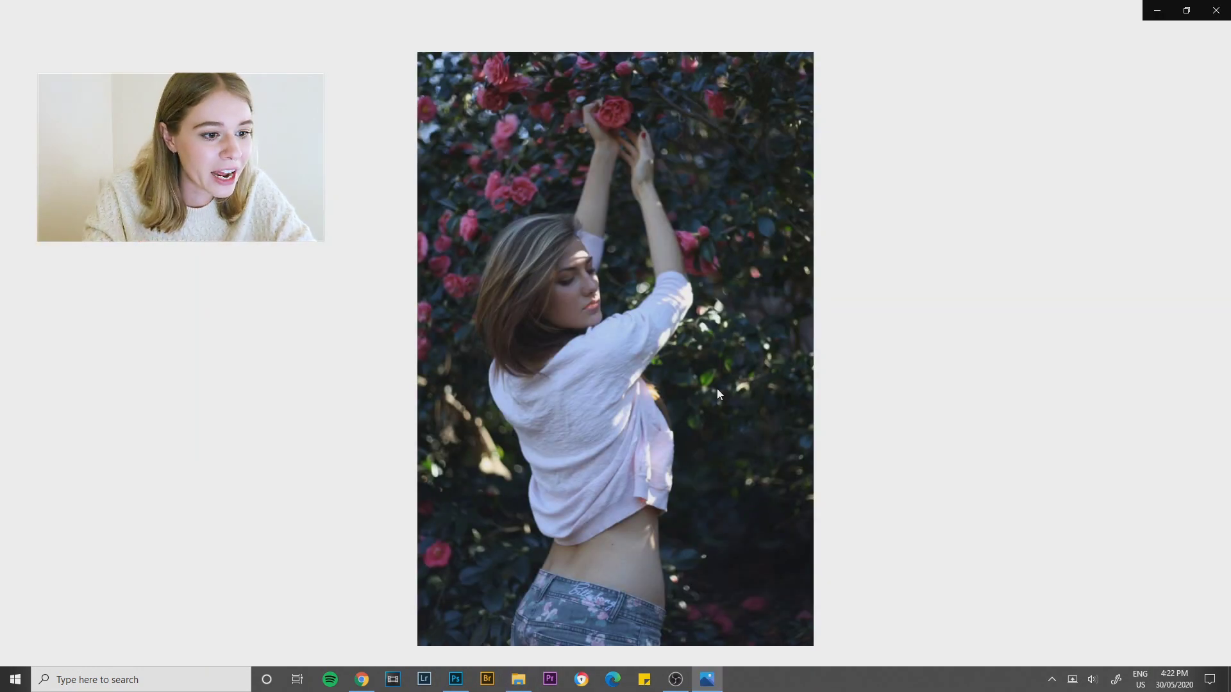
mouse_move(961, 286)
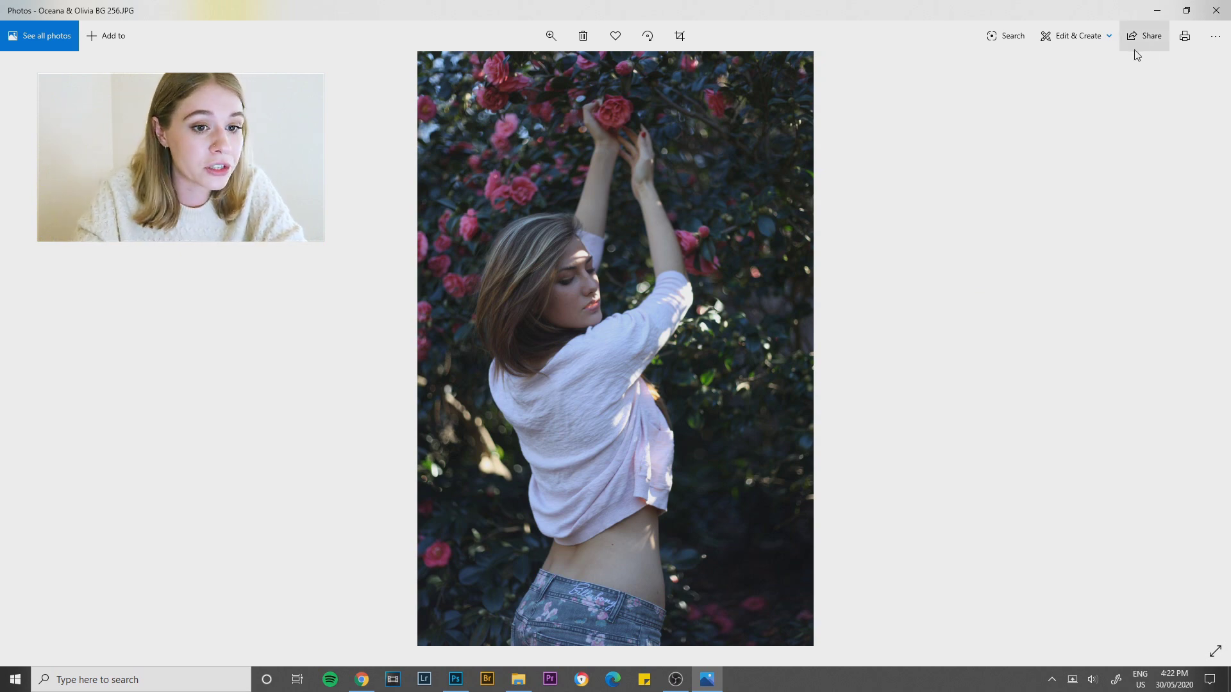
left_click(1167, 18)
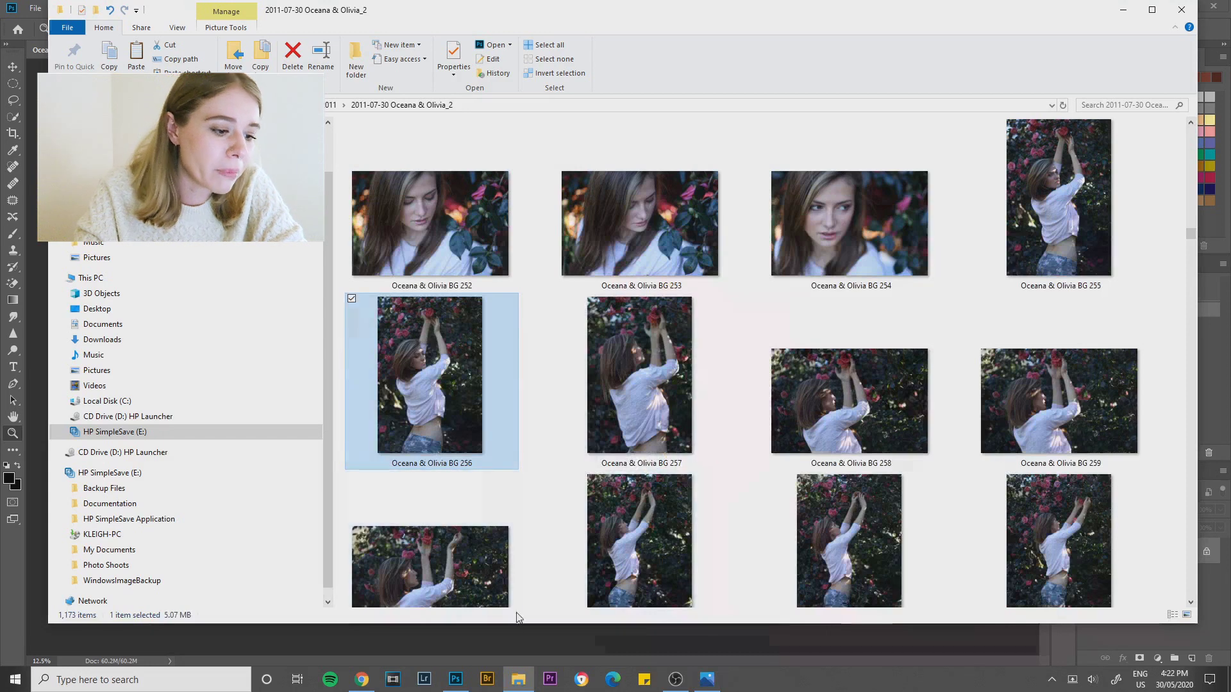
Switch to Photoshop and compare the edited BG 256 (2) with the original BG 256 at the same magnification
left_click(458, 684)
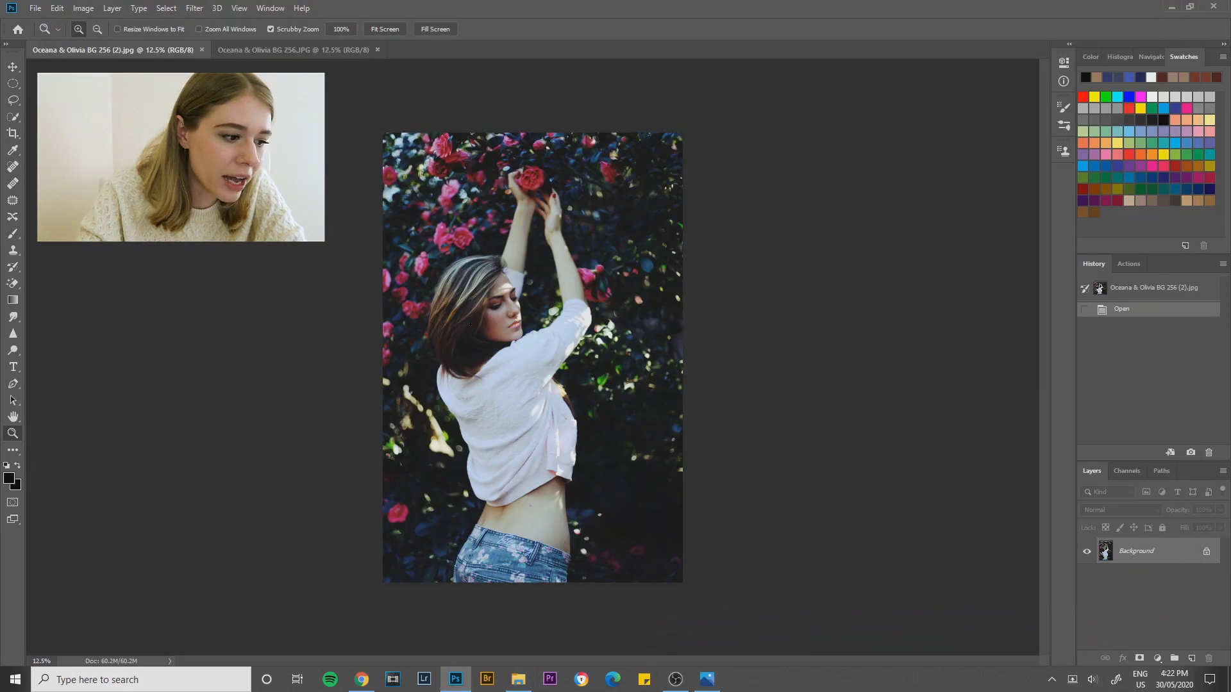
left_click(437, 337)
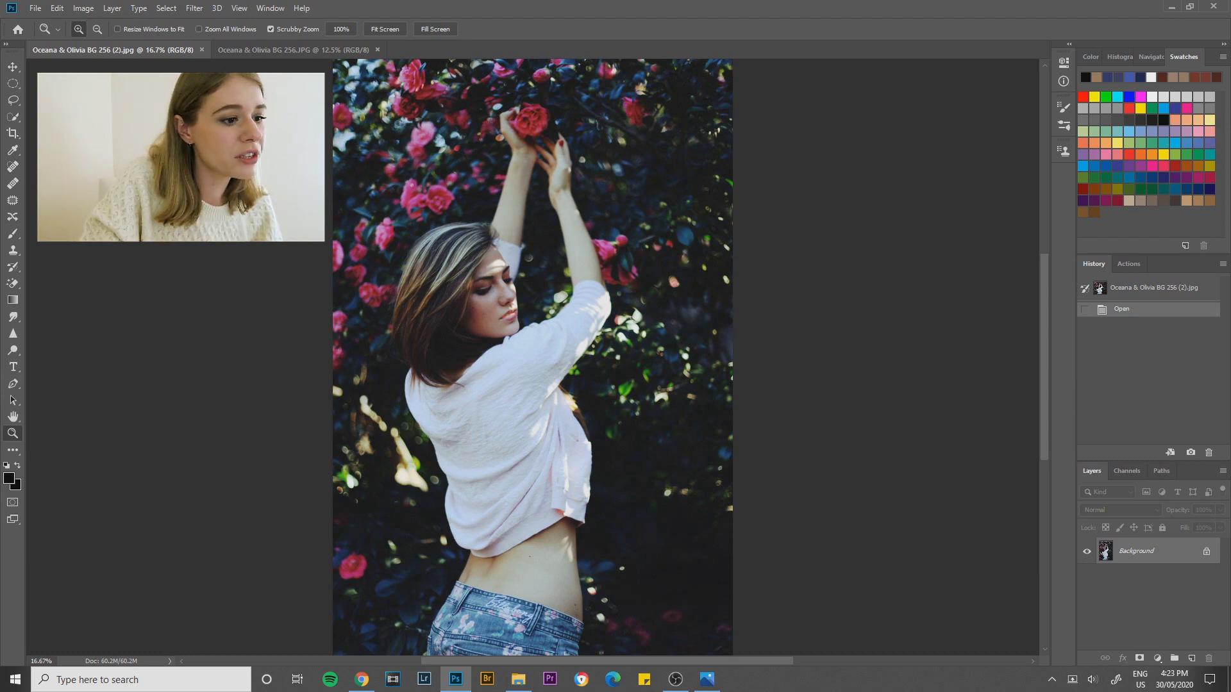
left_click(350, 53)
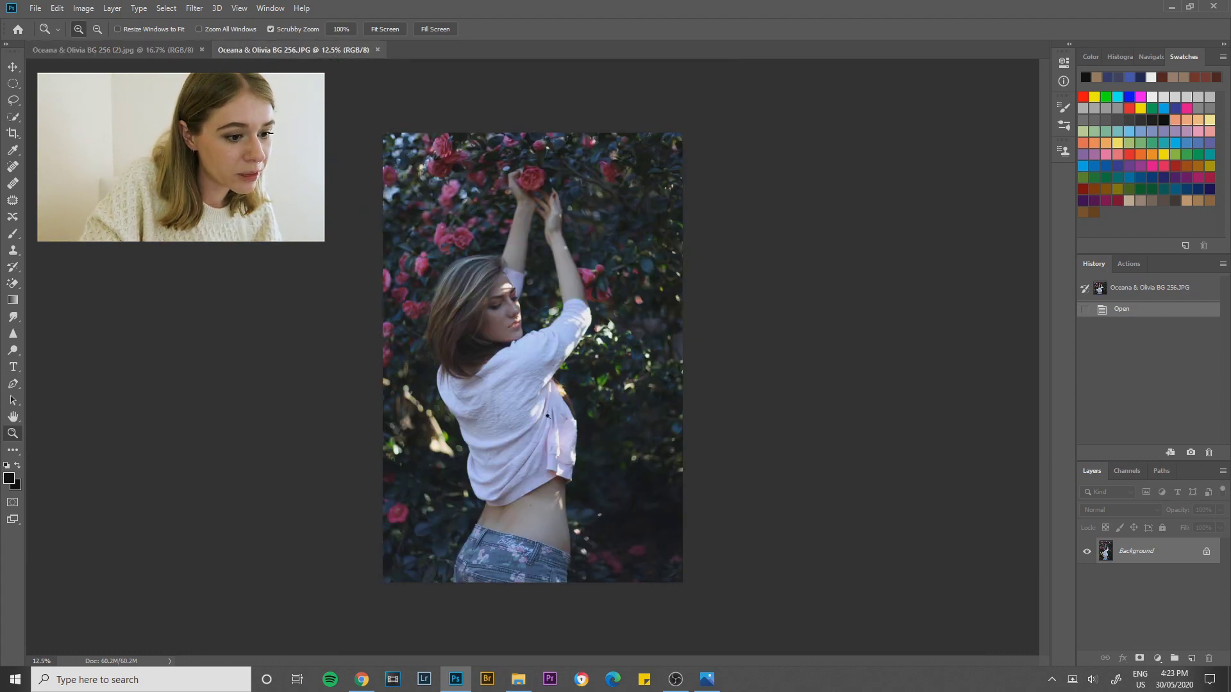
key("ctrl+plus")
left_click(148, 55)
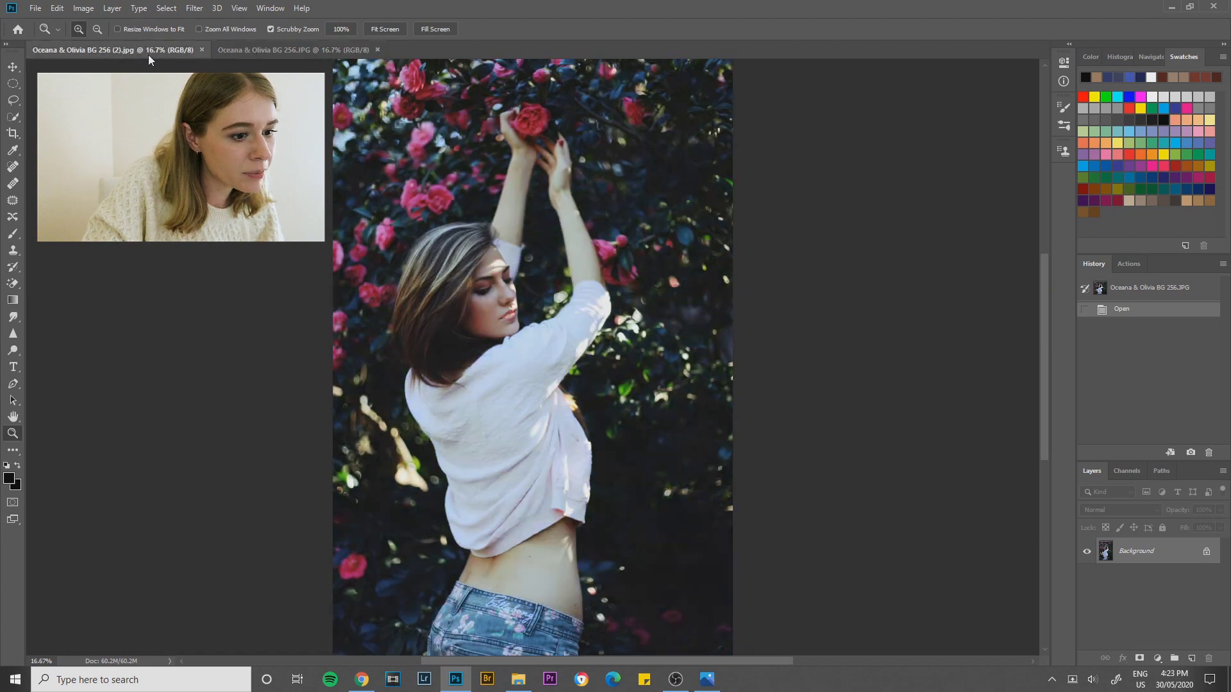
left_click(253, 49)
left_click(176, 49)
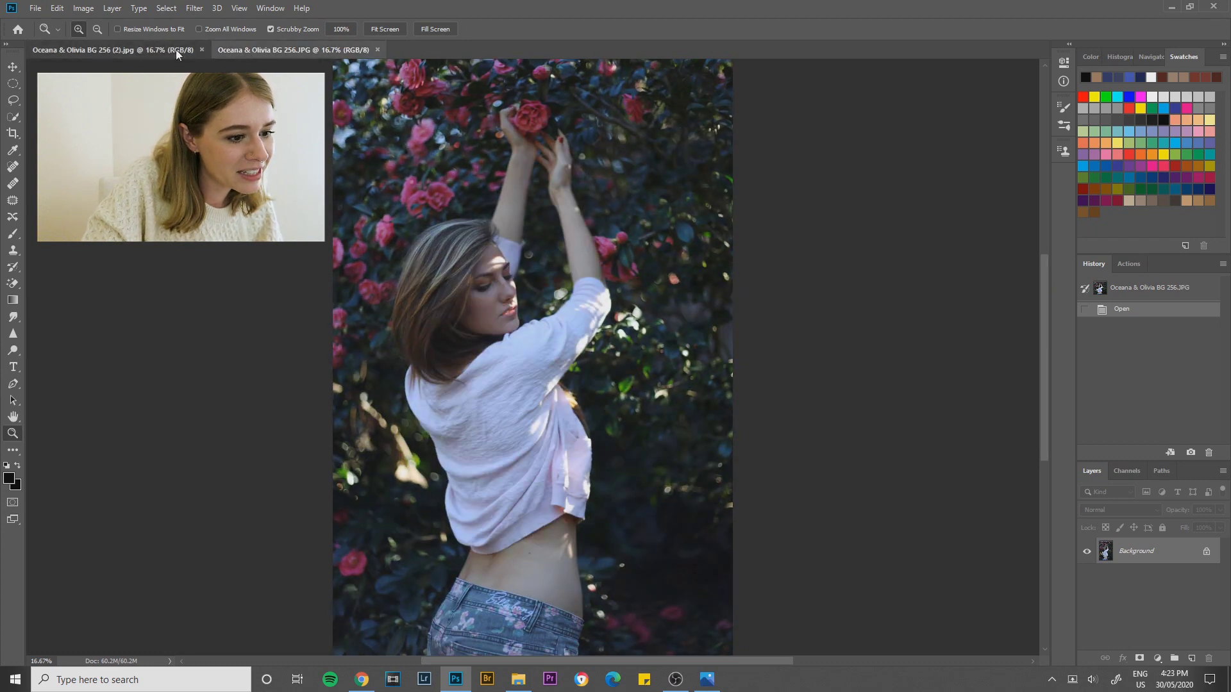
left_click(277, 50)
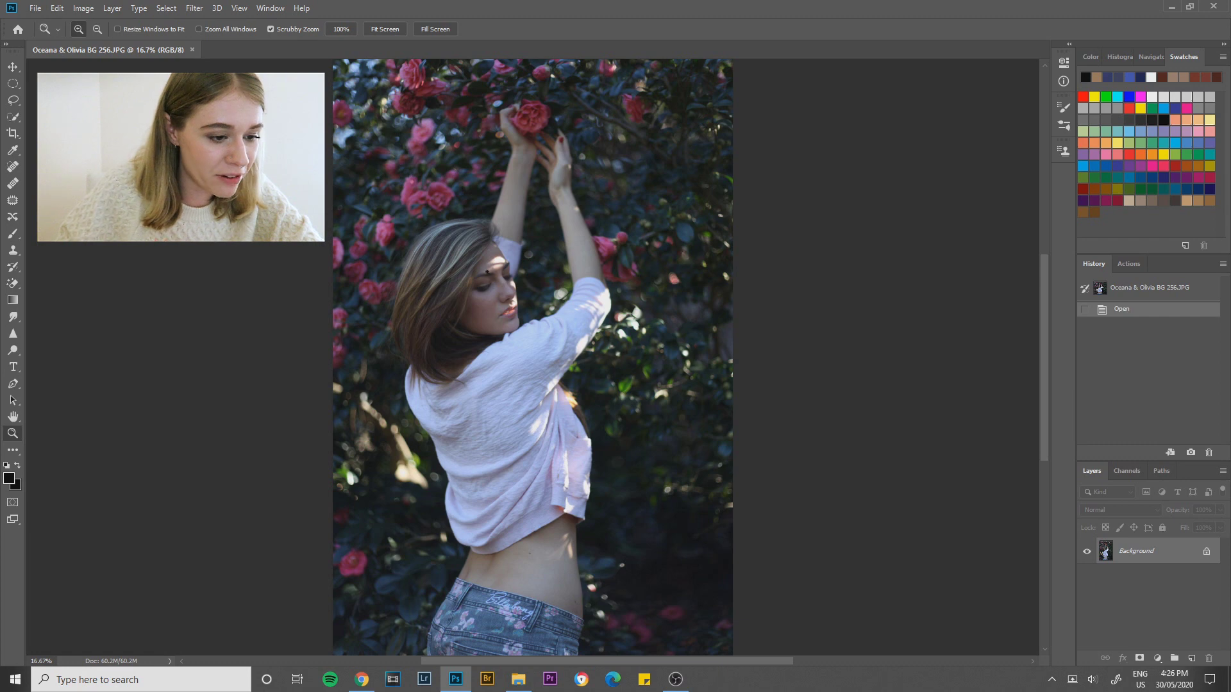
Examine the sunlit patches and skin on the model's face up close, and return to the whole BG 256 photo
key("ctrl+plus")
left_click(487, 308)
left_click(487, 308)
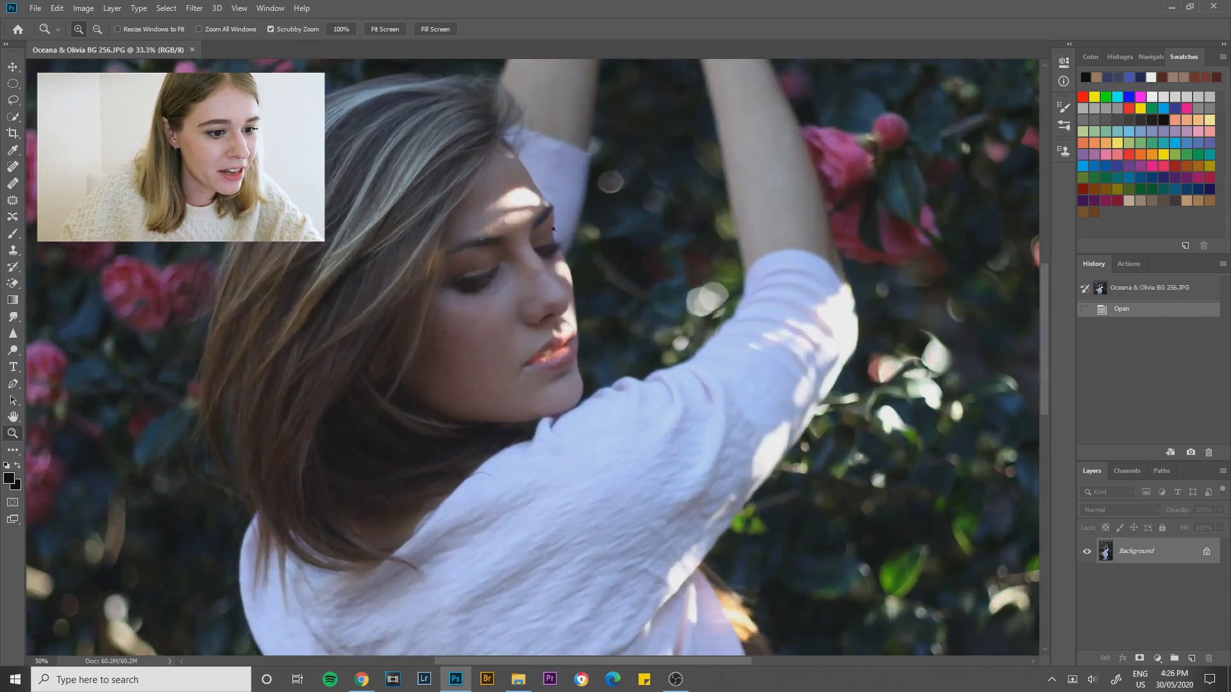
left_click(481, 269)
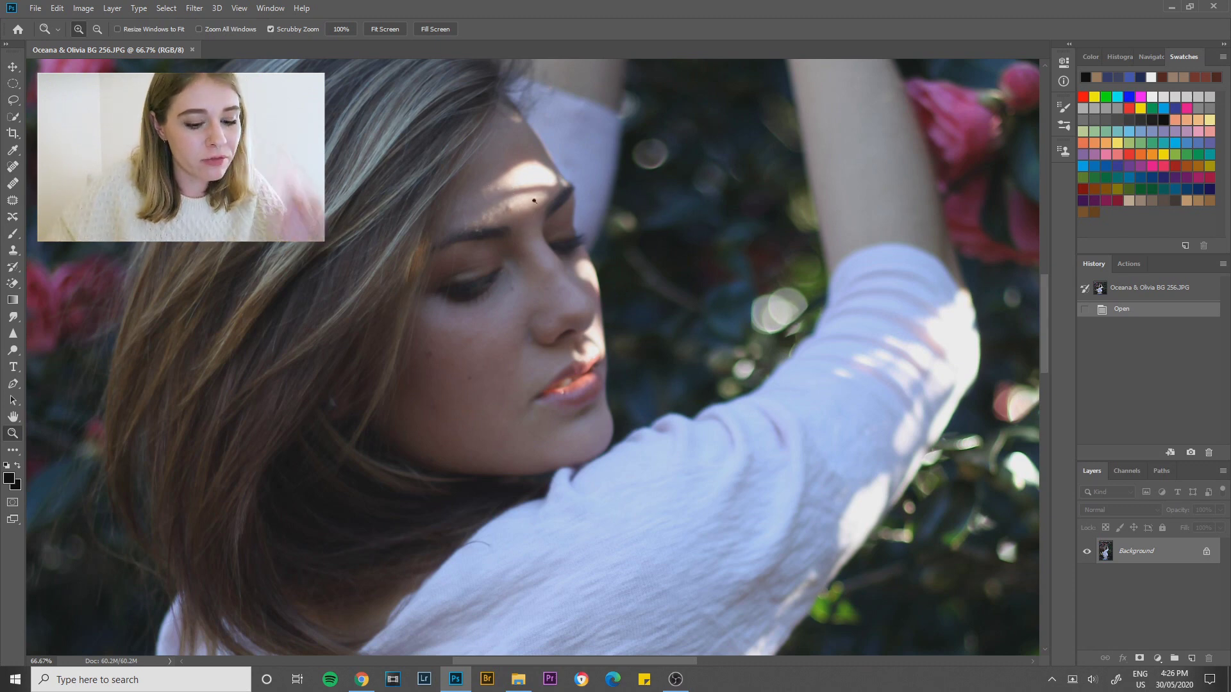
key("ctrl+minus")
key("ctrl+minus")
key("ctrl+minus")
key("ctrl+minus")
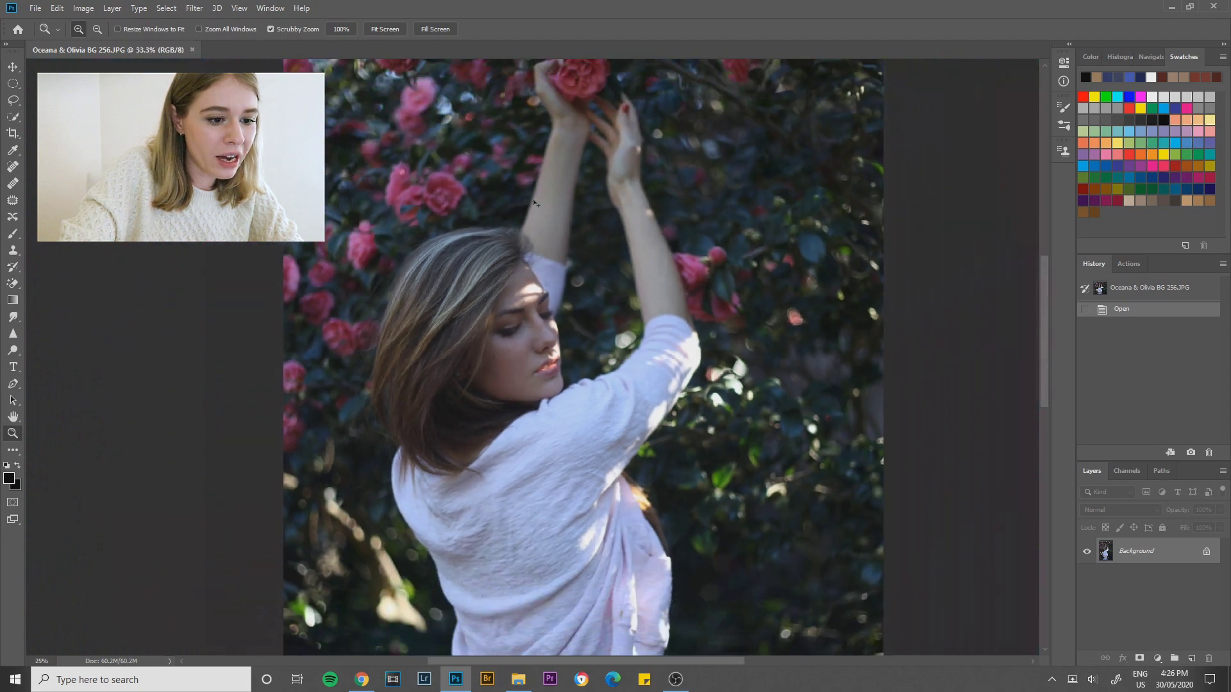
key("ctrl+minus")
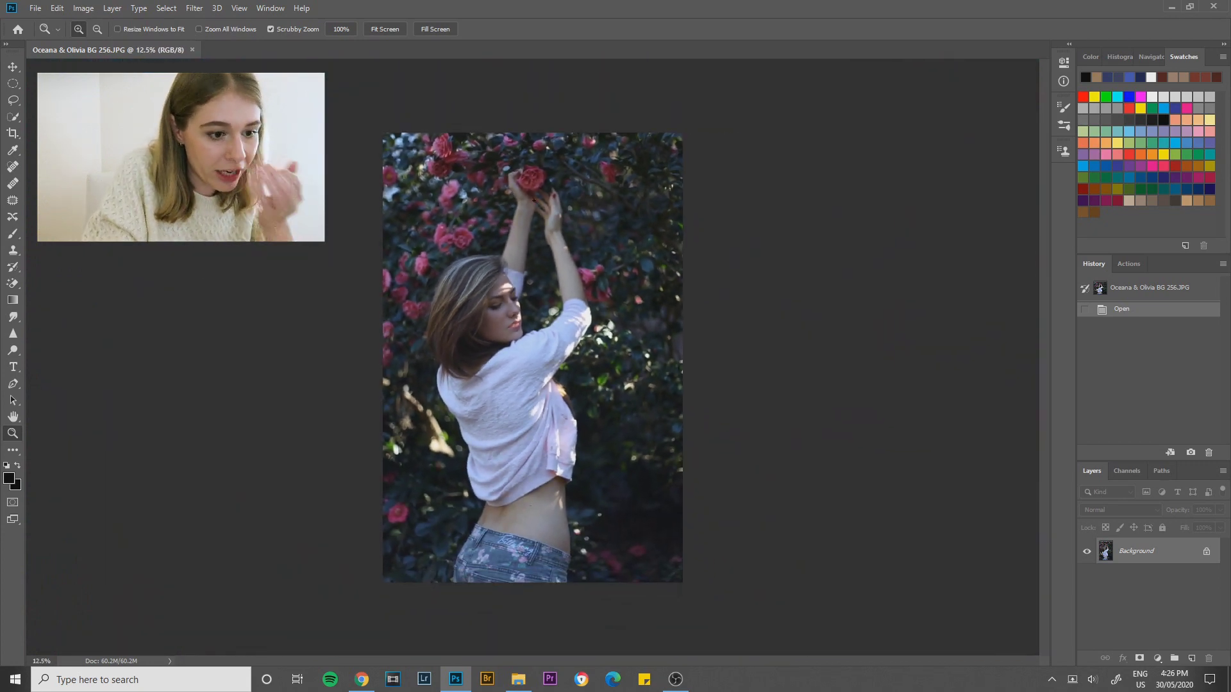
Duplicate the Background layer of BG 256, with the model's face enlarged to 100% for retouching
key("ctrl+plus")
key("ctrl+plus")
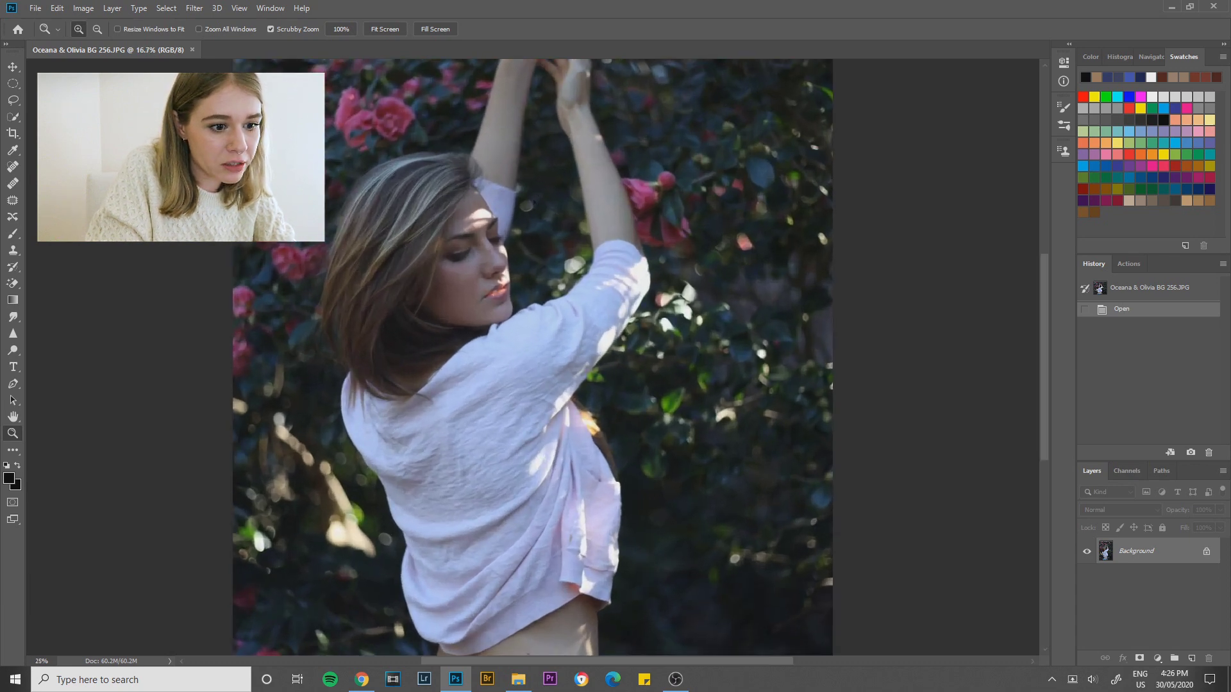
left_click(447, 192)
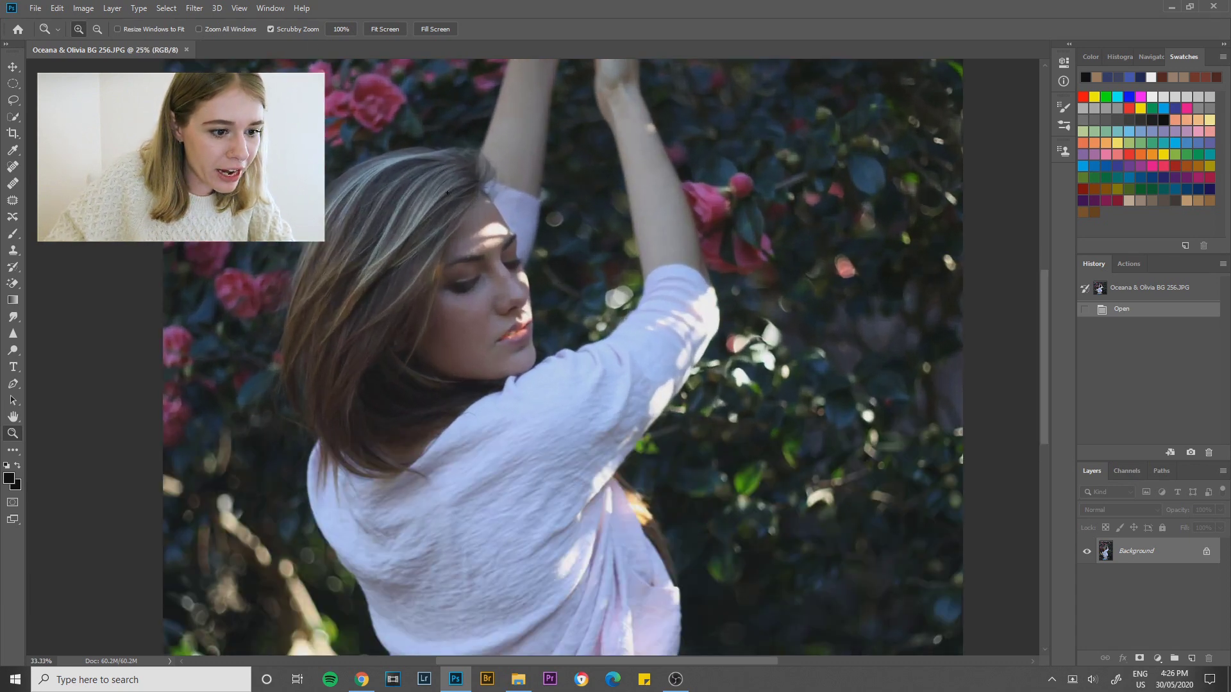
left_click(446, 192)
left_click(446, 192)
left_click(447, 193)
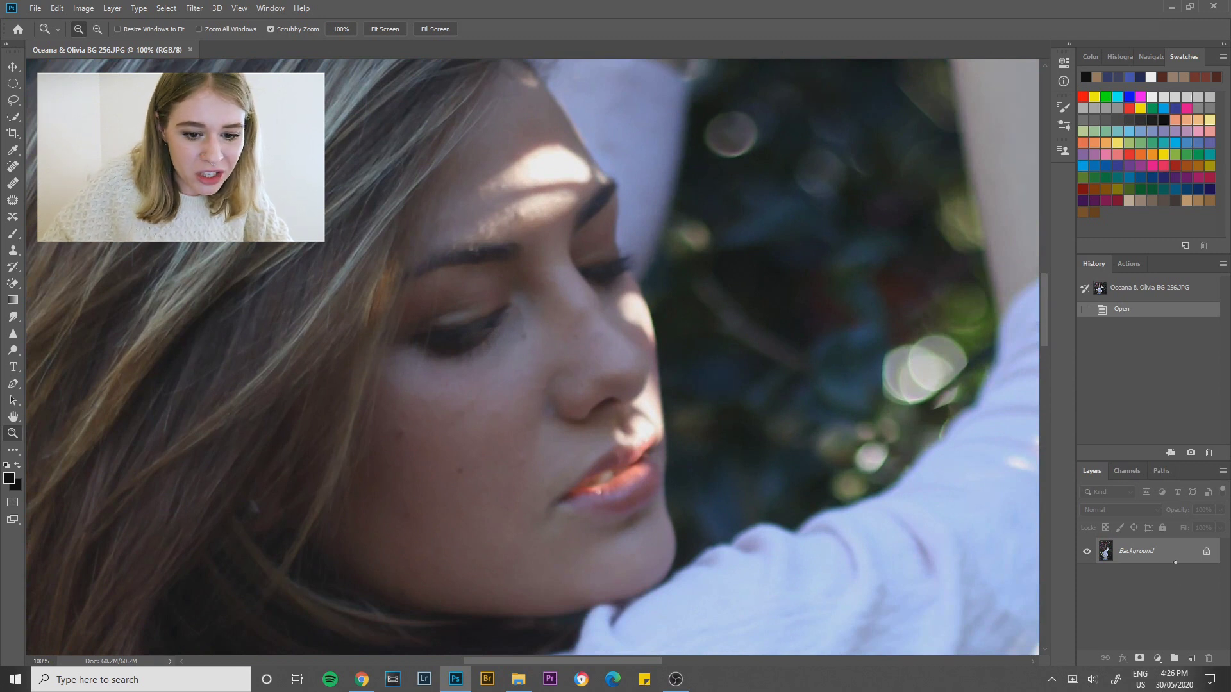
left_click_drag(1175, 562, 1192, 659)
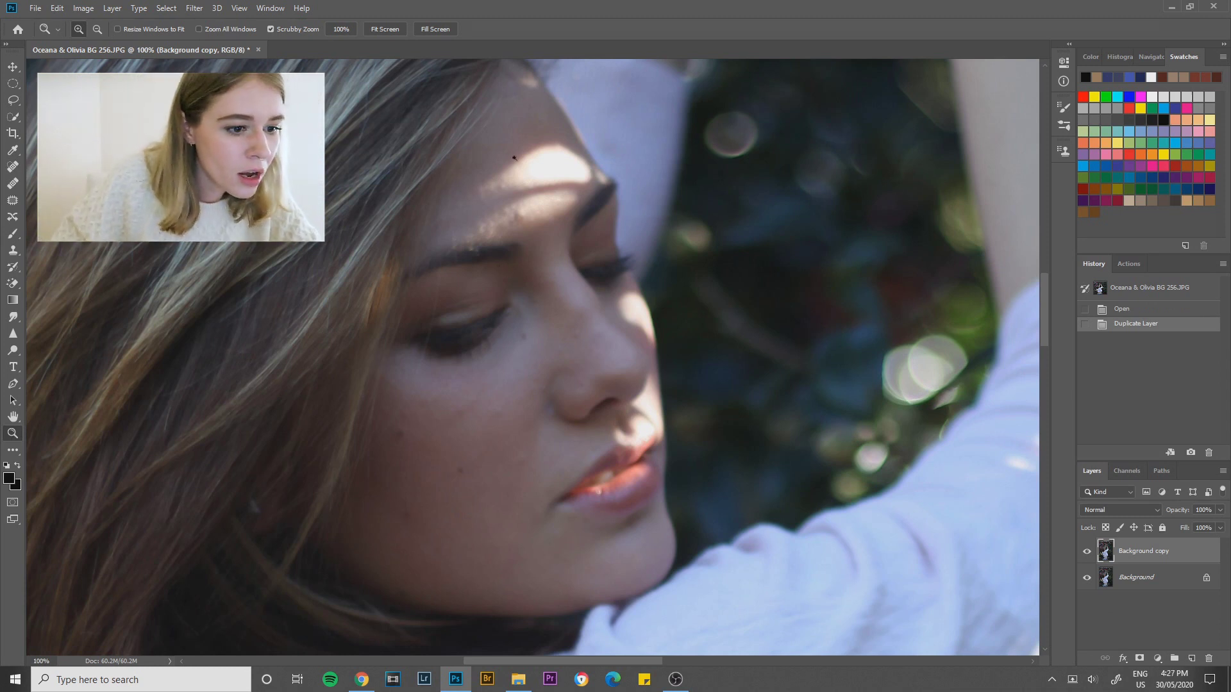
Replace the two large sunlit areas on the forehead with shaded cheek skin using the Patch tool
key("j")
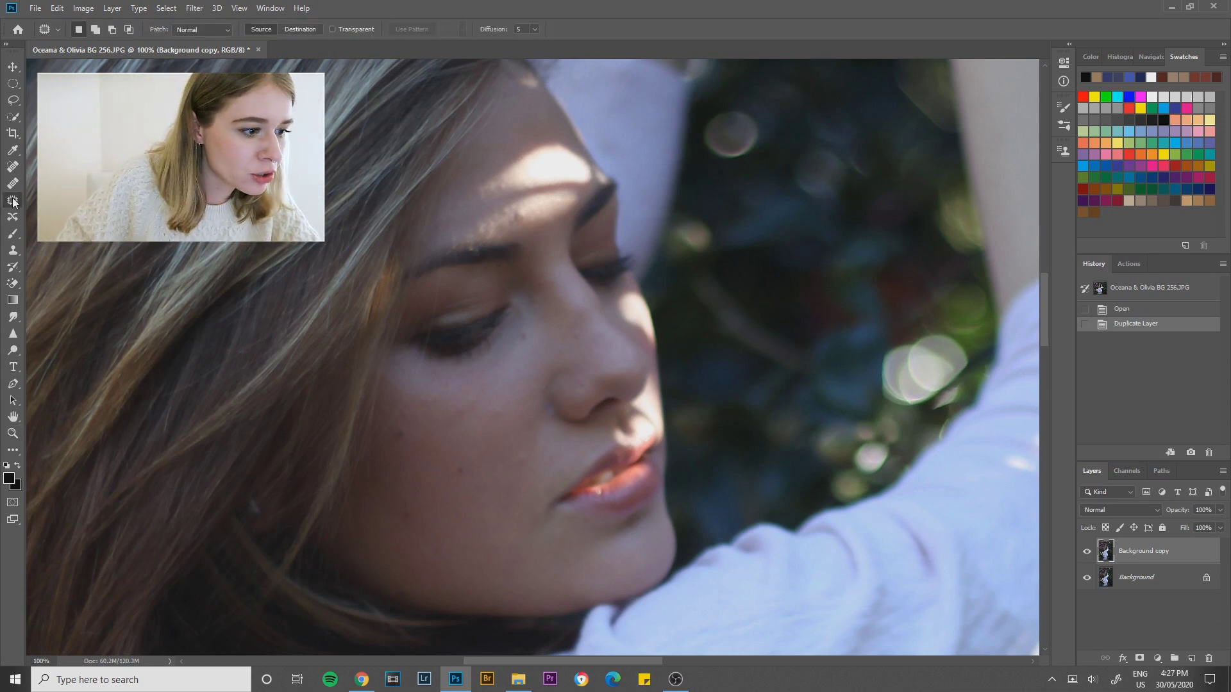
mouse_move(547, 135)
left_mouse_down()
mouse_move(477, 184)
mouse_move(477, 197)
mouse_move(500, 200)
mouse_move(598, 176)
mouse_move(569, 146)
mouse_move(543, 173)
mouse_move(507, 285)
mouse_move(481, 424)
left_mouse_up()
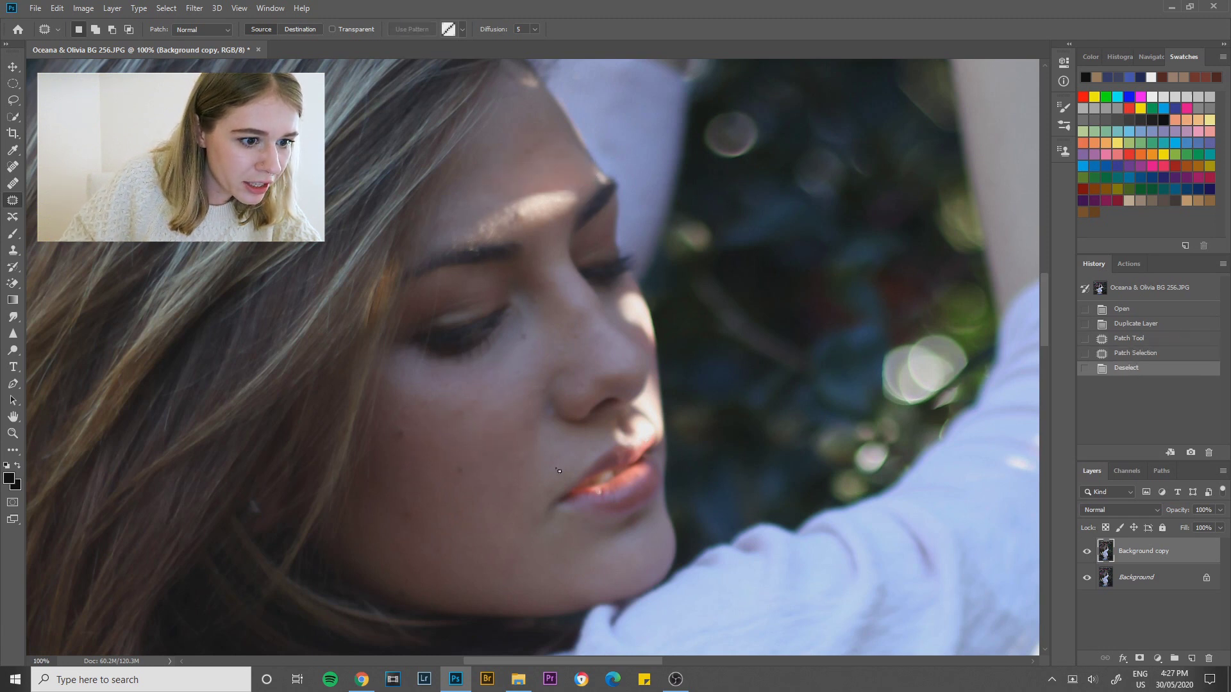
key("ctrl+d")
mouse_move(532, 191)
left_mouse_down()
mouse_move(471, 231)
mouse_move(522, 236)
mouse_move(585, 205)
mouse_move(579, 186)
mouse_move(550, 271)
mouse_move(535, 396)
mouse_move(493, 512)
left_mouse_up()
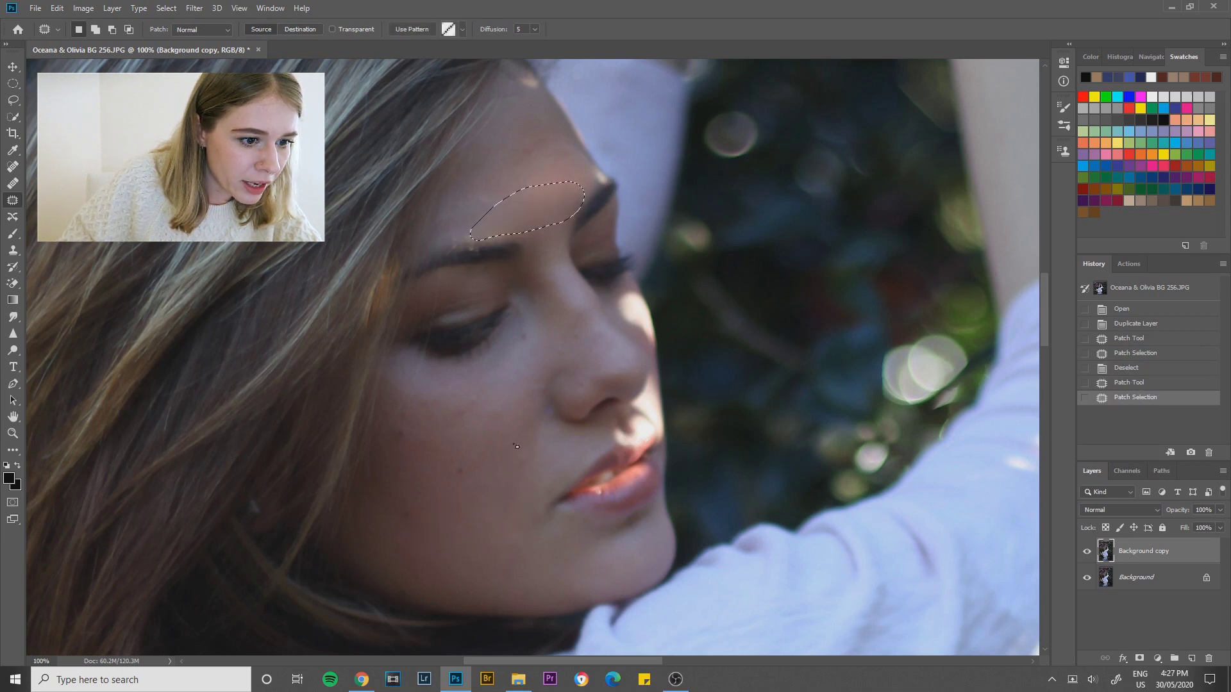
key("ctrl+d")
Even out the leftover light spots and patch edges across the forehead with further small Patch tool corrections
mouse_move(539, 143)
left_mouse_down()
mouse_move(513, 183)
mouse_move(541, 144)
left_mouse_up()
mouse_move(532, 160)
left_mouse_down()
mouse_move(506, 359)
mouse_move(550, 201)
mouse_move(587, 185)
mouse_move(556, 168)
mouse_move(553, 153)
mouse_move(570, 139)
left_mouse_up()
key("ctrl+d")
key("ctrl+d")
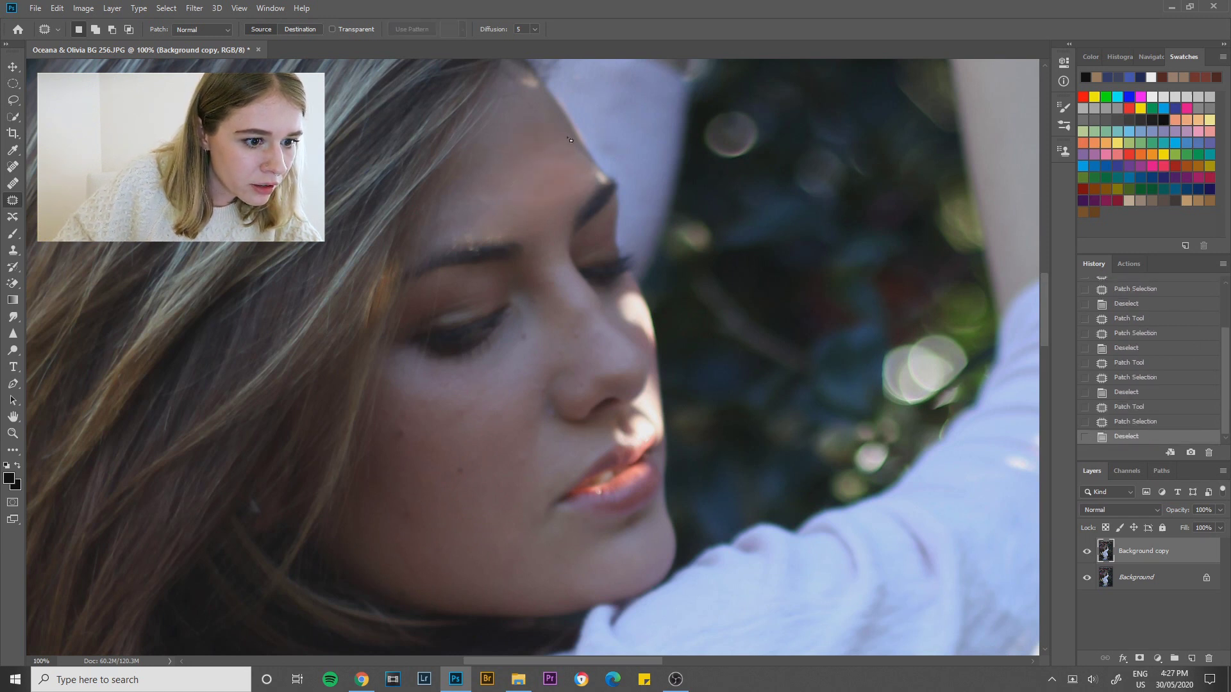
mouse_move(515, 176)
left_mouse_down()
mouse_move(521, 160)
mouse_move(557, 176)
mouse_move(525, 192)
mouse_move(516, 164)
mouse_move(521, 194)
mouse_move(584, 197)
mouse_move(550, 187)
mouse_move(551, 145)
mouse_move(537, 173)
mouse_move(551, 133)
mouse_move(573, 177)
mouse_move(591, 171)
mouse_move(568, 93)
left_mouse_up()
key("ctrl+d")
key("ctrl+d")
key("ctrl+d")
key("ctrl+d")
key("ctrl+d")
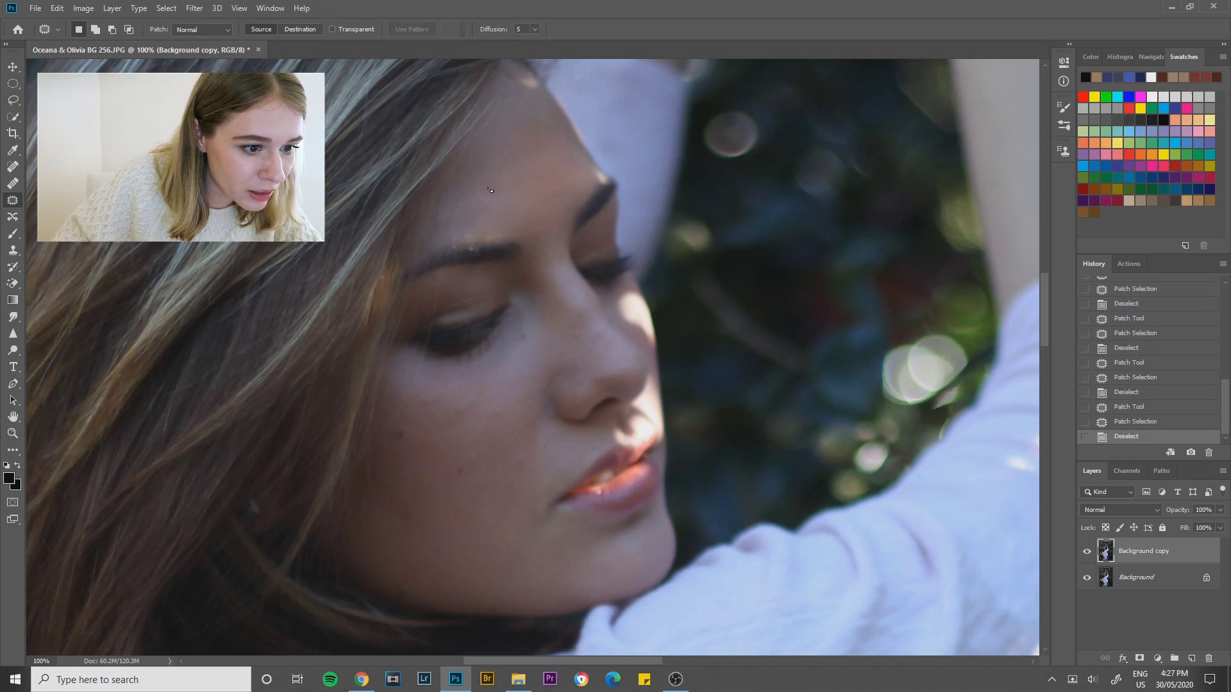
mouse_move(491, 190)
left_mouse_down()
mouse_move(469, 229)
mouse_move(497, 211)
left_mouse_up()
key("ctrl+d")
key("ctrl+d")
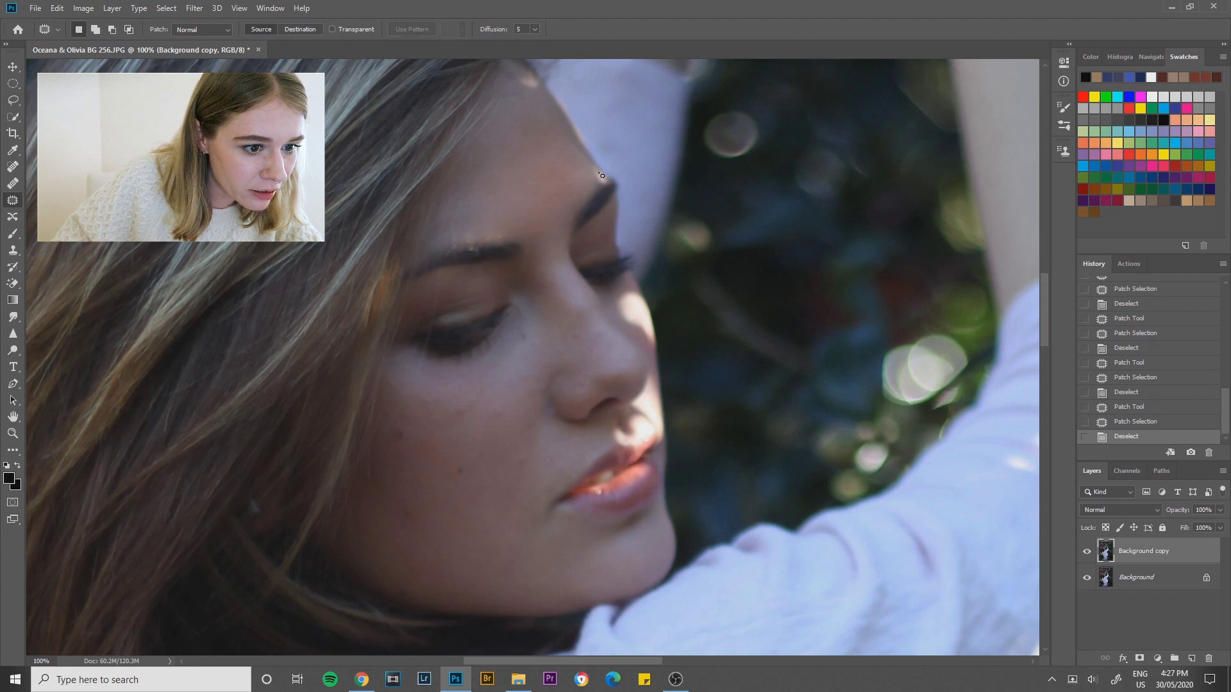
Patch the bright spots beside the far eyebrow and at the top of the forehead near the hairline
left_click_drag(605, 186, 599, 174)
key("ctrl+d")
mouse_move(598, 174)
left_mouse_down()
mouse_move(572, 201)
mouse_move(609, 182)
left_mouse_up()
key("ctrl+d")
key("ctrl+d")
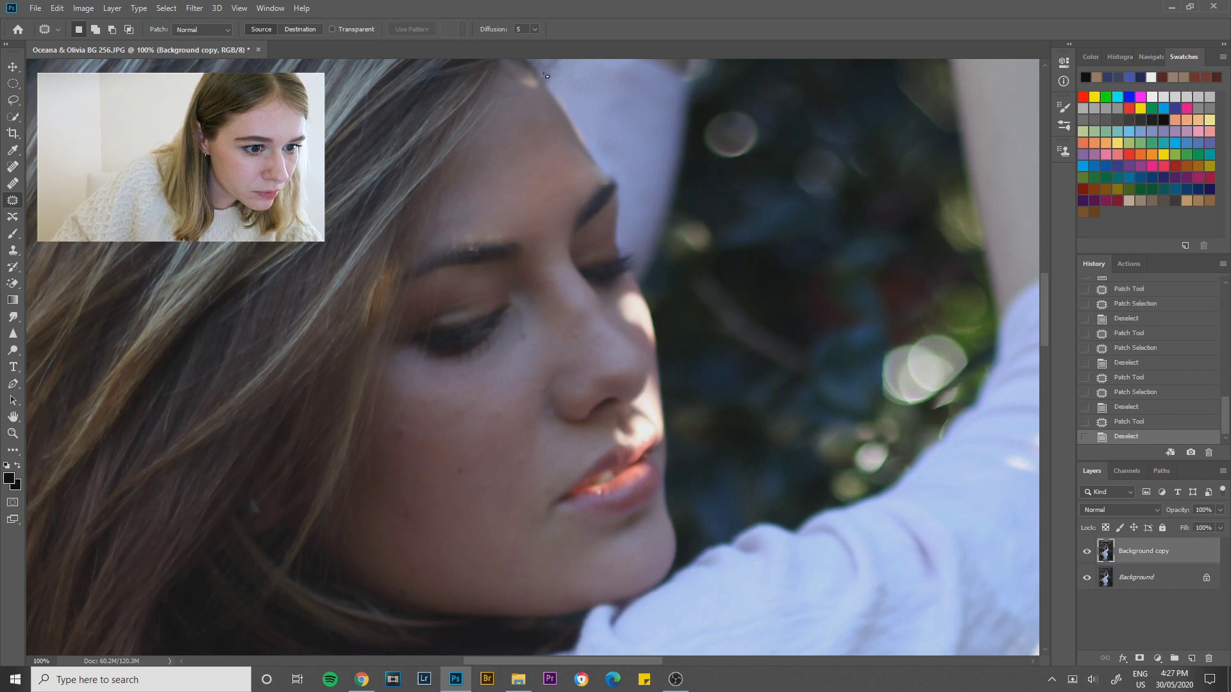
mouse_move(532, 93)
left_mouse_down()
mouse_move(521, 82)
mouse_move(529, 106)
left_mouse_up()
key("ctrl+d")
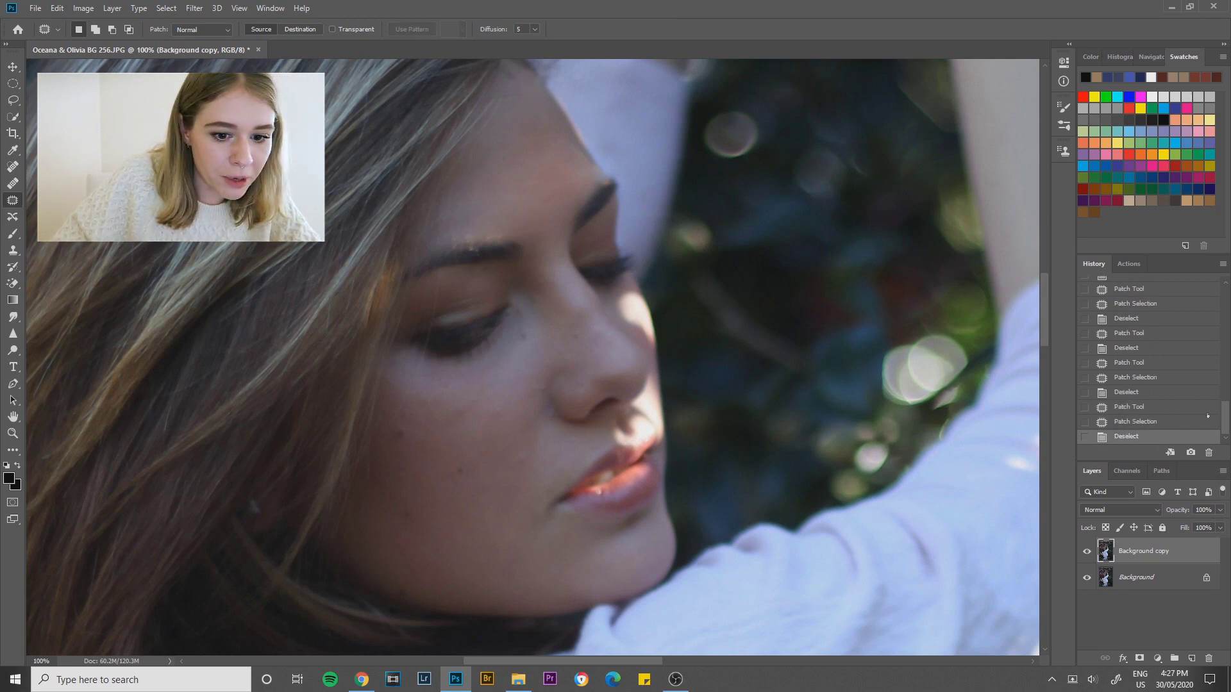
Compare the original opened photo with the patched version stored in Snapshot 1, up close and across the whole portrait
left_click_drag(1229, 420, 1230, 308)
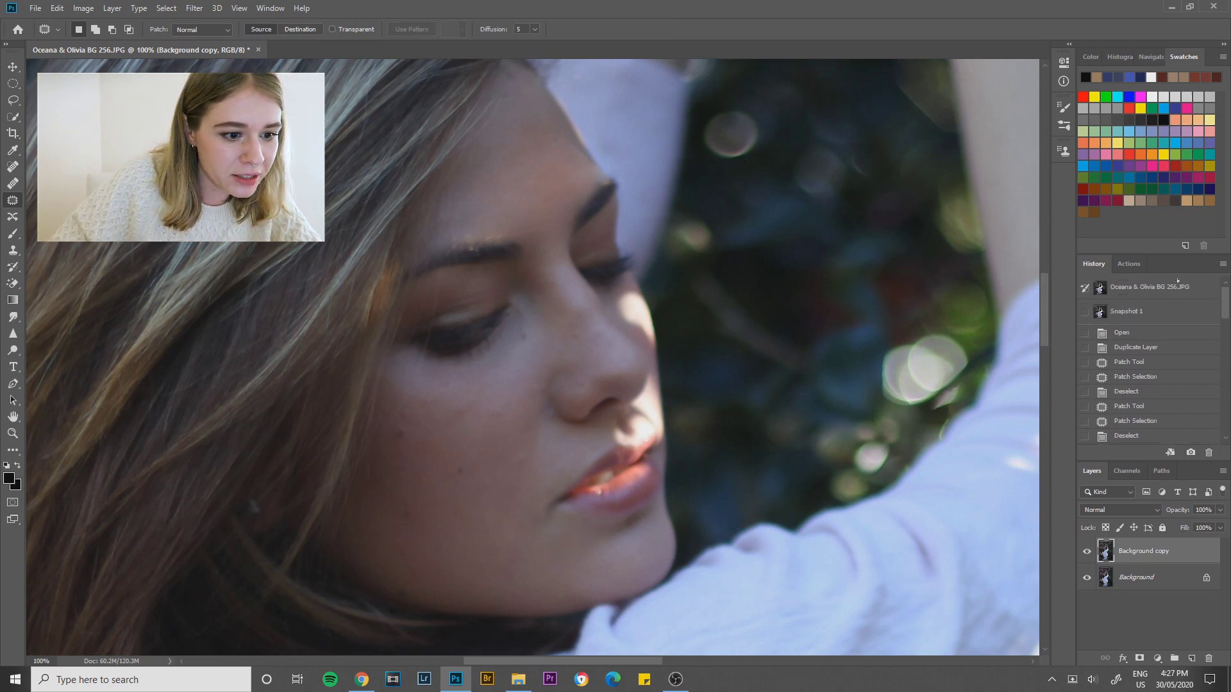
left_click(1148, 287)
left_click(1146, 315)
key("ctrl+minus")
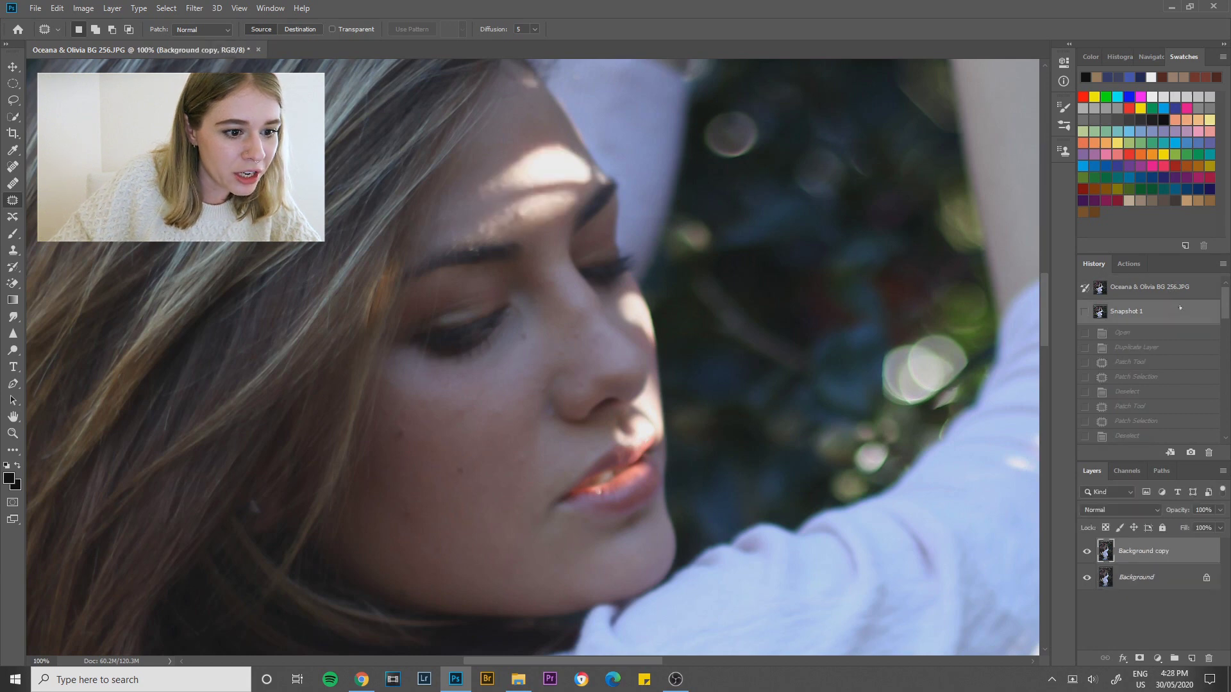
key("ctrl+minus")
key("ctrl+minus")
key("ctrl+minus")
key("ctrl+minus")
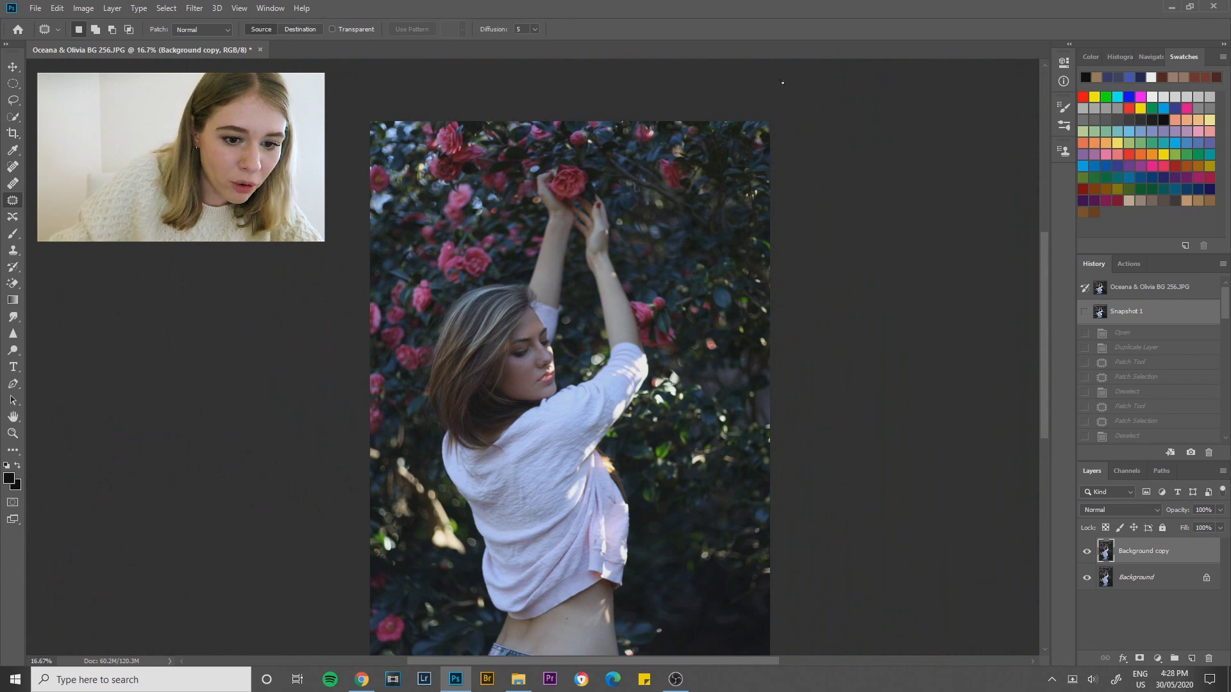
left_click(1148, 288)
left_click(1135, 311)
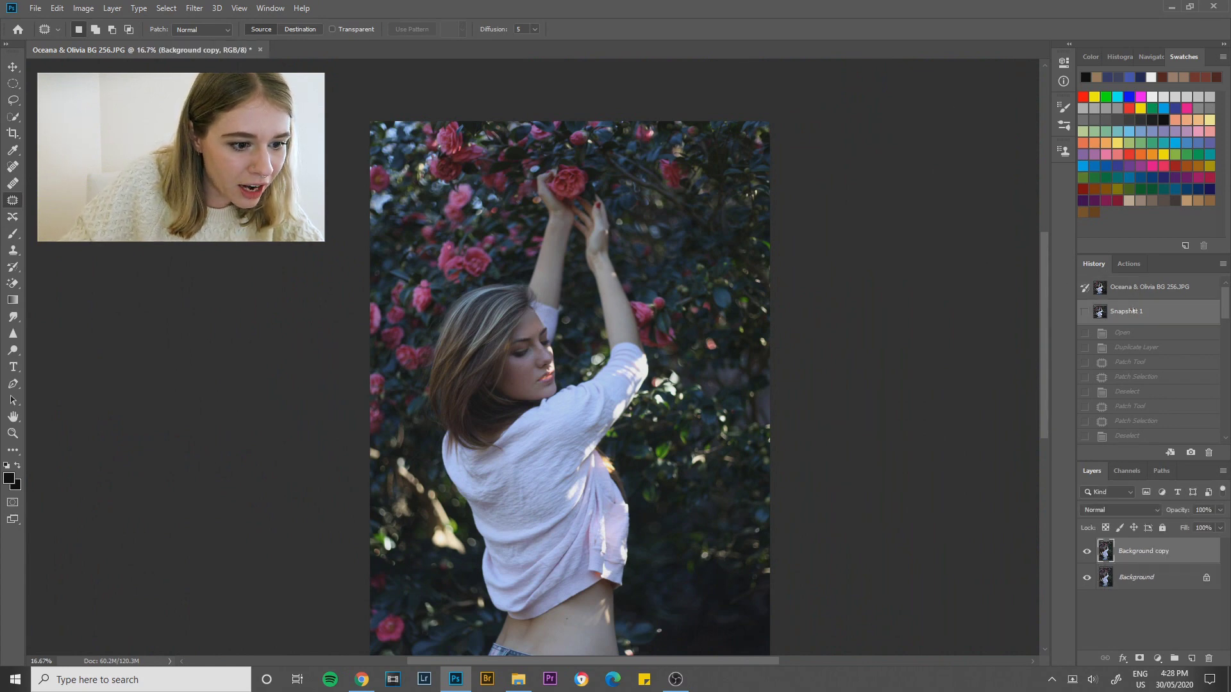
Even out remaining uneven skin on the model's face with several small Patch tool corrections at 100% magnification
key("z")
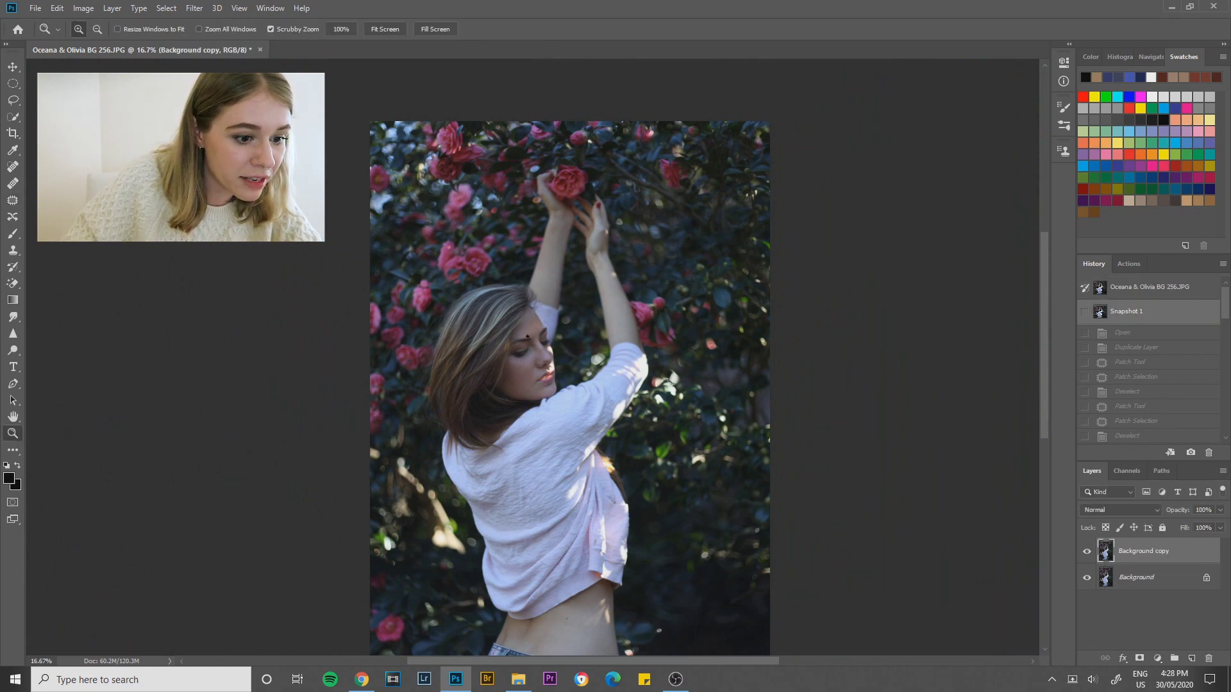
left_click(519, 377)
left_click_drag(519, 376, 520, 320)
key("j")
mouse_move(508, 335)
left_mouse_down()
mouse_move(564, 363)
mouse_move(558, 330)
mouse_move(493, 300)
mouse_move(538, 305)
mouse_move(543, 290)
mouse_move(597, 280)
left_mouse_up()
key("ctrl+d")
key("ctrl+d")
key("ctrl+d")
key("ctrl+d")
key("ctrl+d")
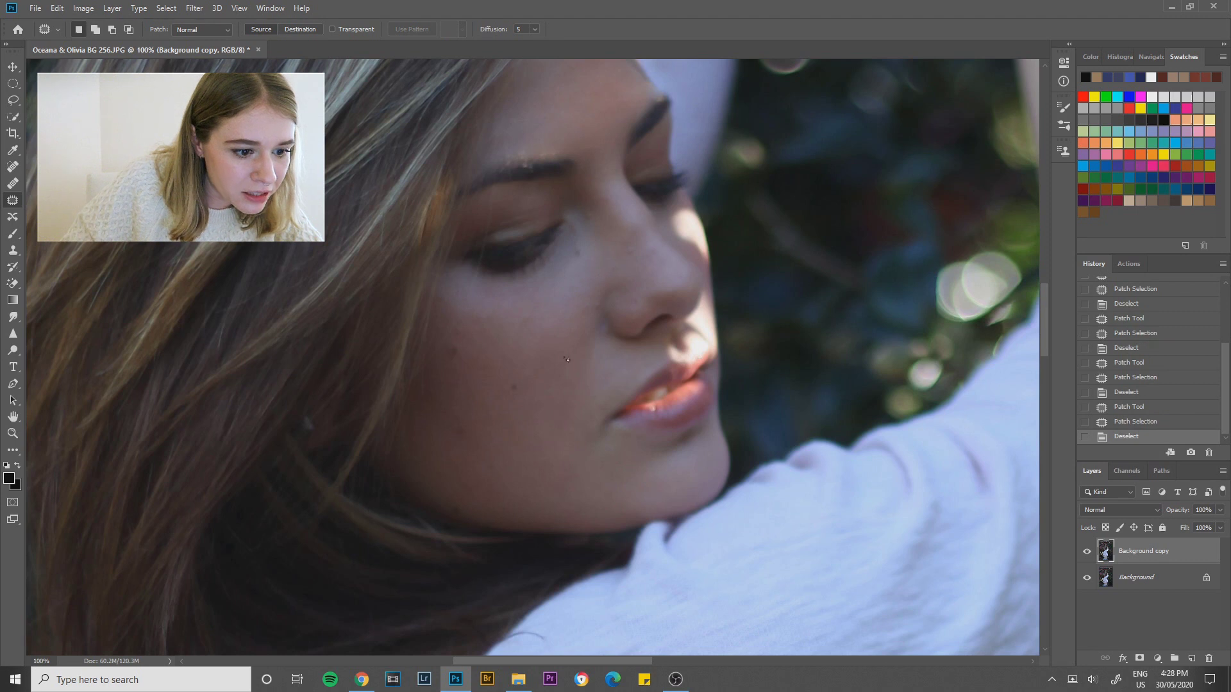
Patch the uneven skin beside the near corner of the mouth and the light spot along the near eyebrow
mouse_move(570, 408)
left_mouse_down()
mouse_move(571, 458)
mouse_move(553, 491)
mouse_move(573, 437)
left_mouse_up()
key("ctrl+d")
key("ctrl+d")
key("ctrl+d")
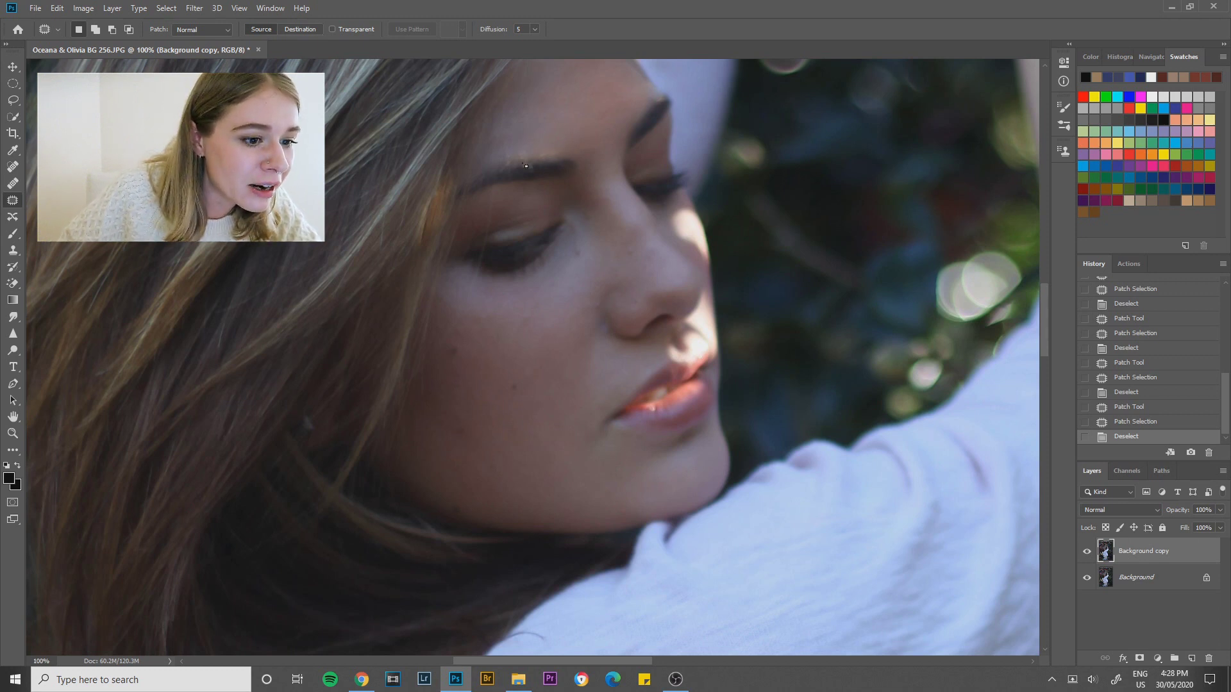
left_click_drag(526, 166, 550, 166)
key("ctrl+d")
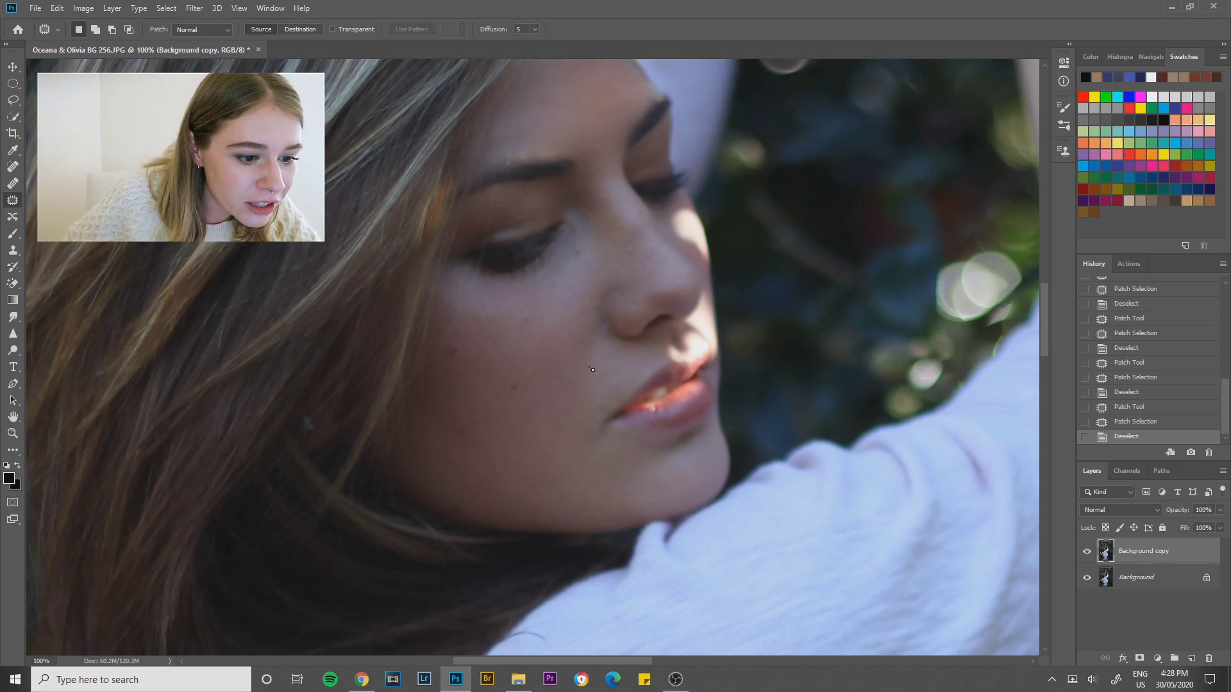
mouse_move(604, 424)
left_mouse_down()
mouse_move(589, 452)
mouse_move(627, 445)
mouse_move(605, 445)
mouse_move(598, 468)
left_mouse_up()
key("ctrl+d")
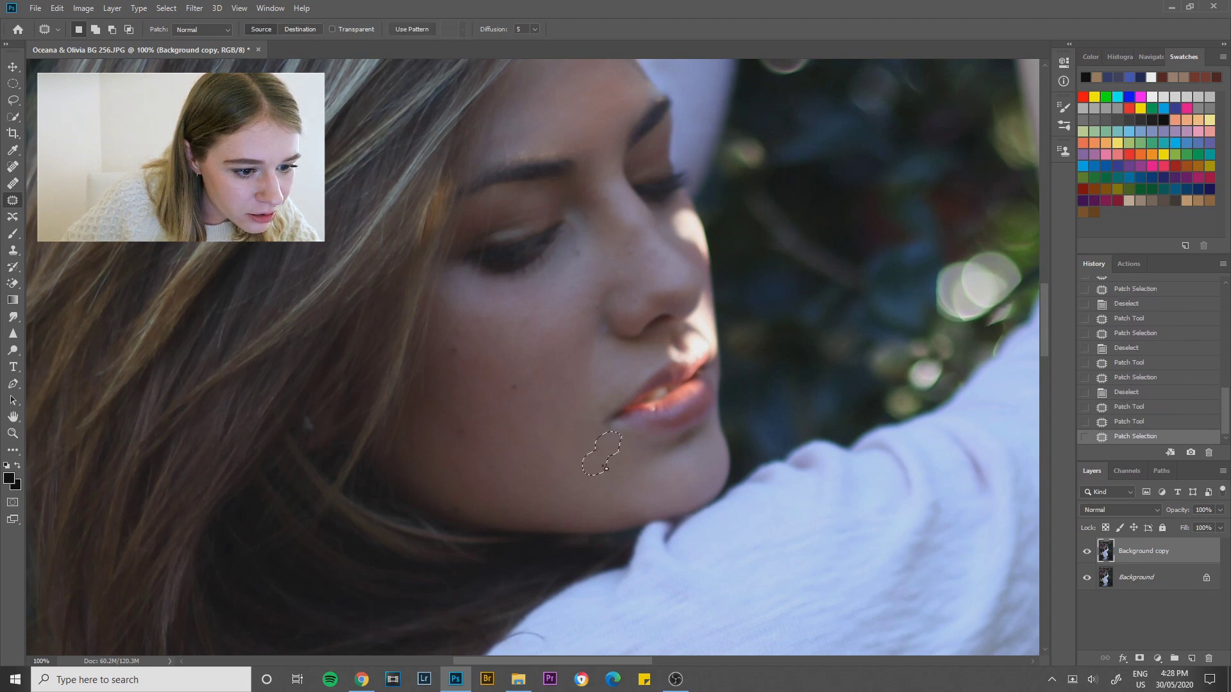
key("ctrl+d")
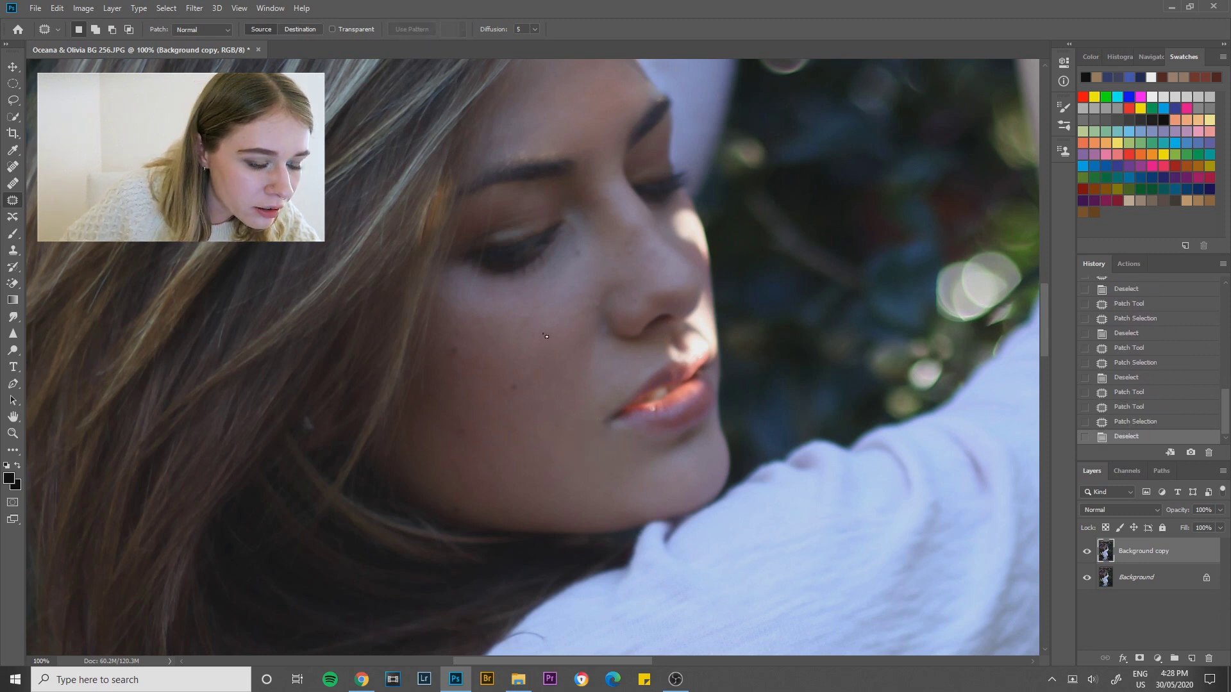
Patch the uneven skin on the cheek below the near eye with neighbouring cheek skin
left_click_drag(546, 336, 539, 360)
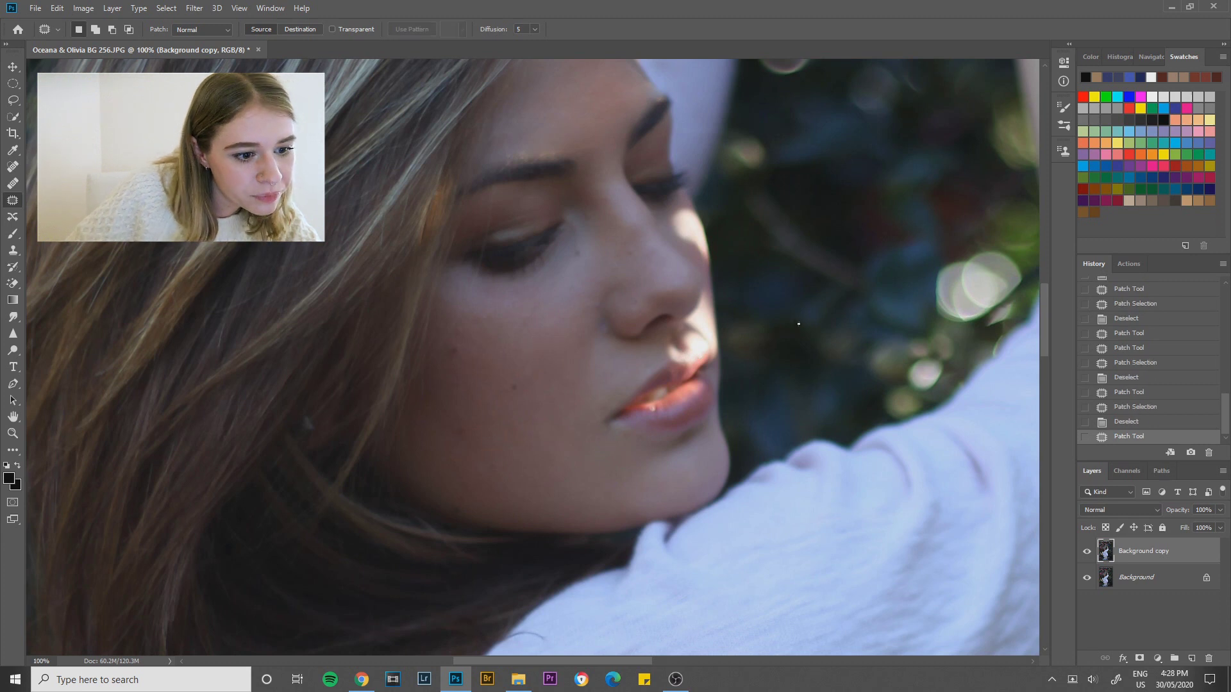
mouse_move(549, 329)
left_mouse_down()
mouse_move(543, 374)
mouse_move(518, 363)
left_mouse_up()
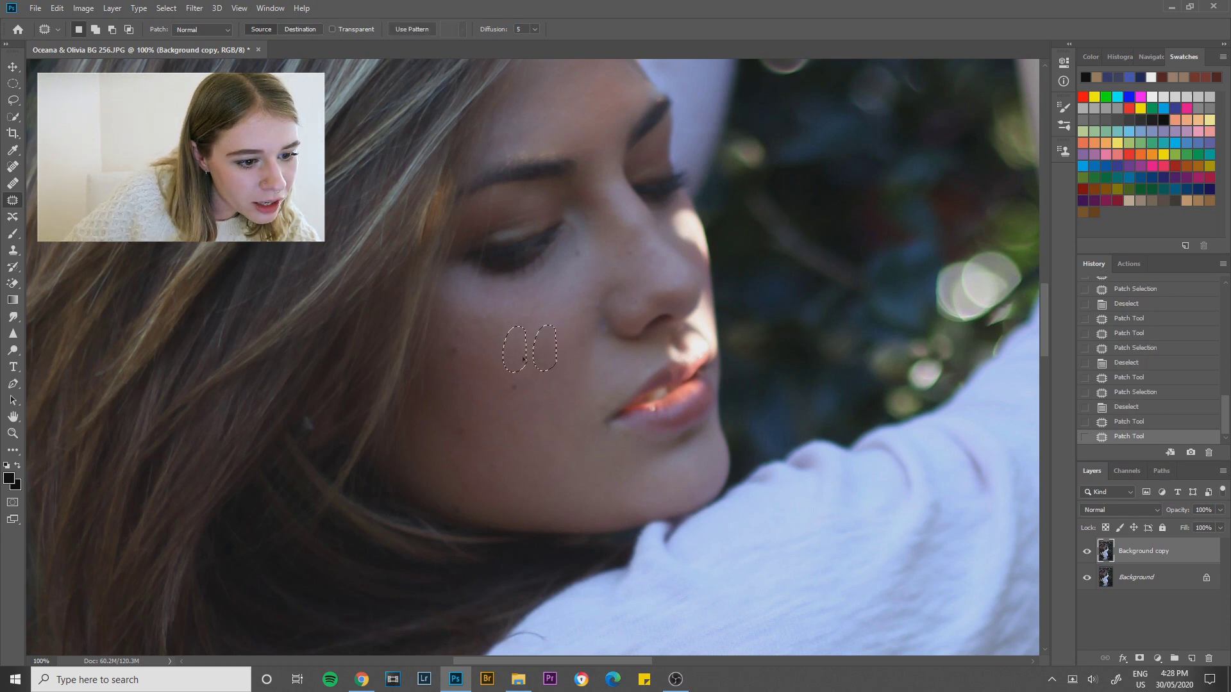
key("ctrl+d")
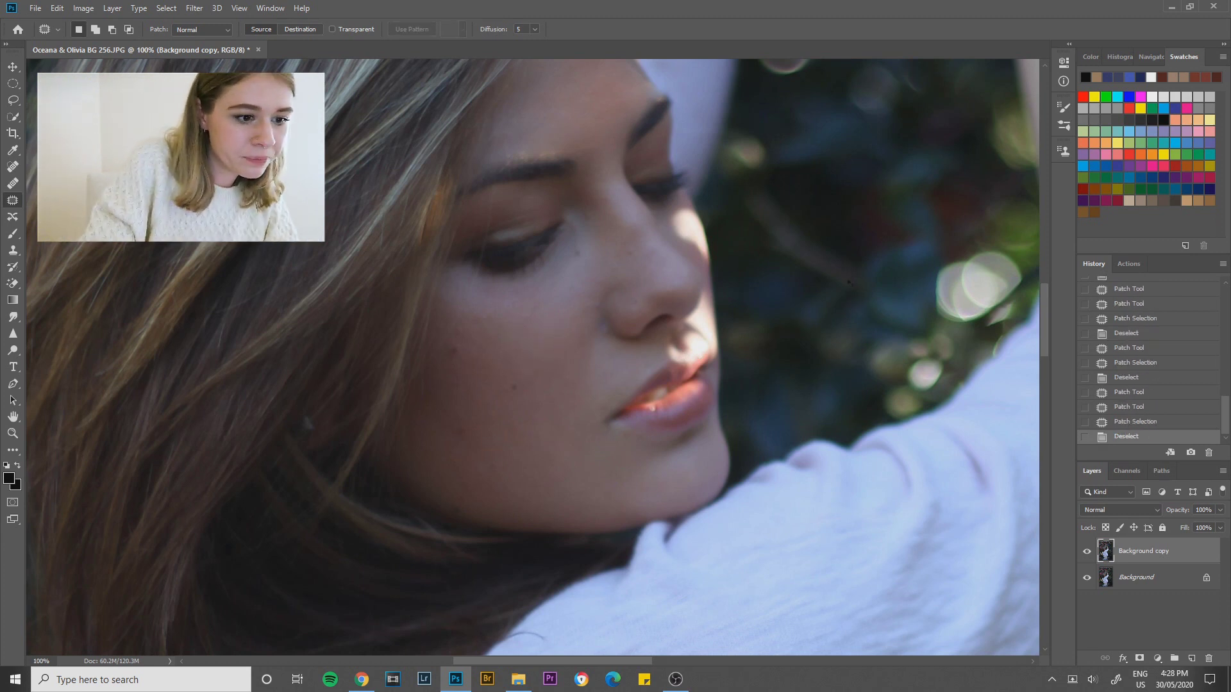
Examine how the retouched face blends in with the rest of the portrait at 25% and 16.67% magnification
key("ctrl+minus")
key("ctrl+minus")
key("ctrl+minus")
key("ctrl+minus")
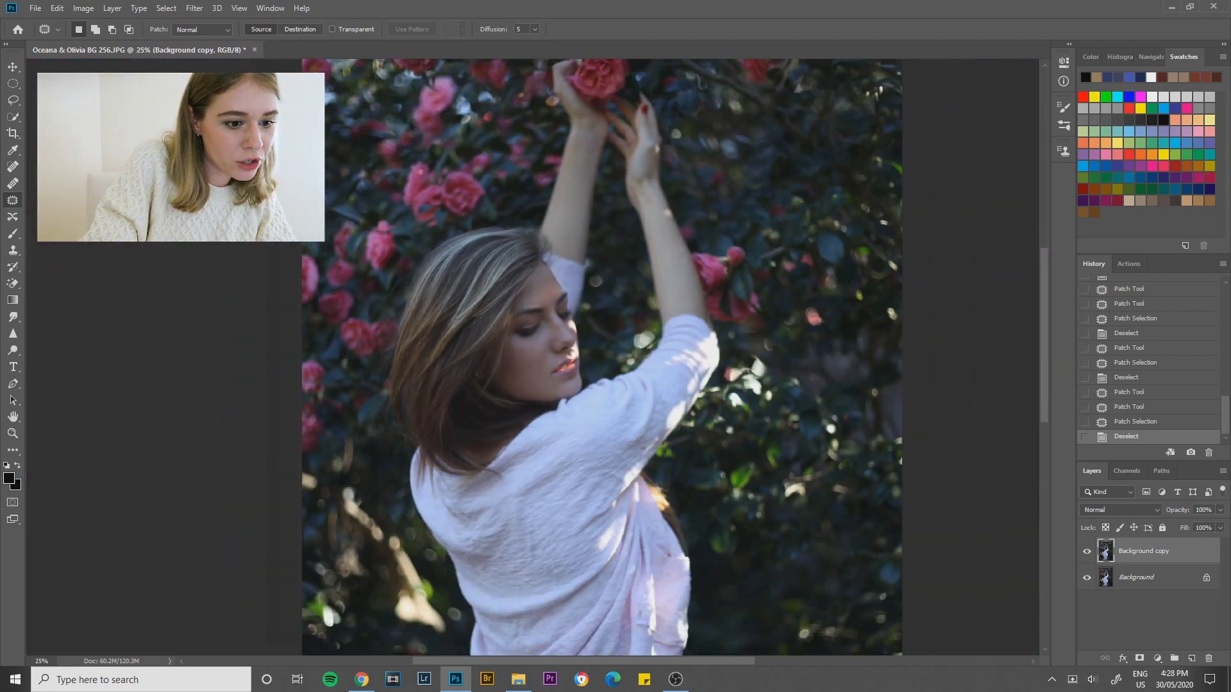
key("ctrl+minus")
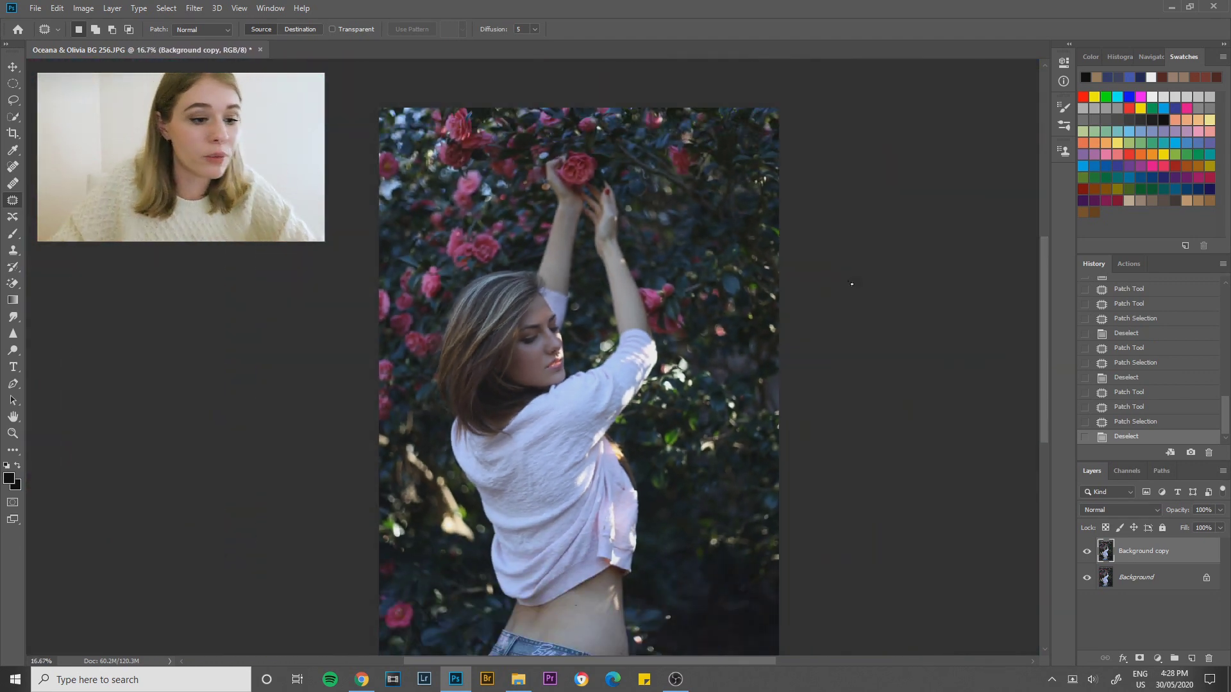
key("z")
left_click(497, 400)
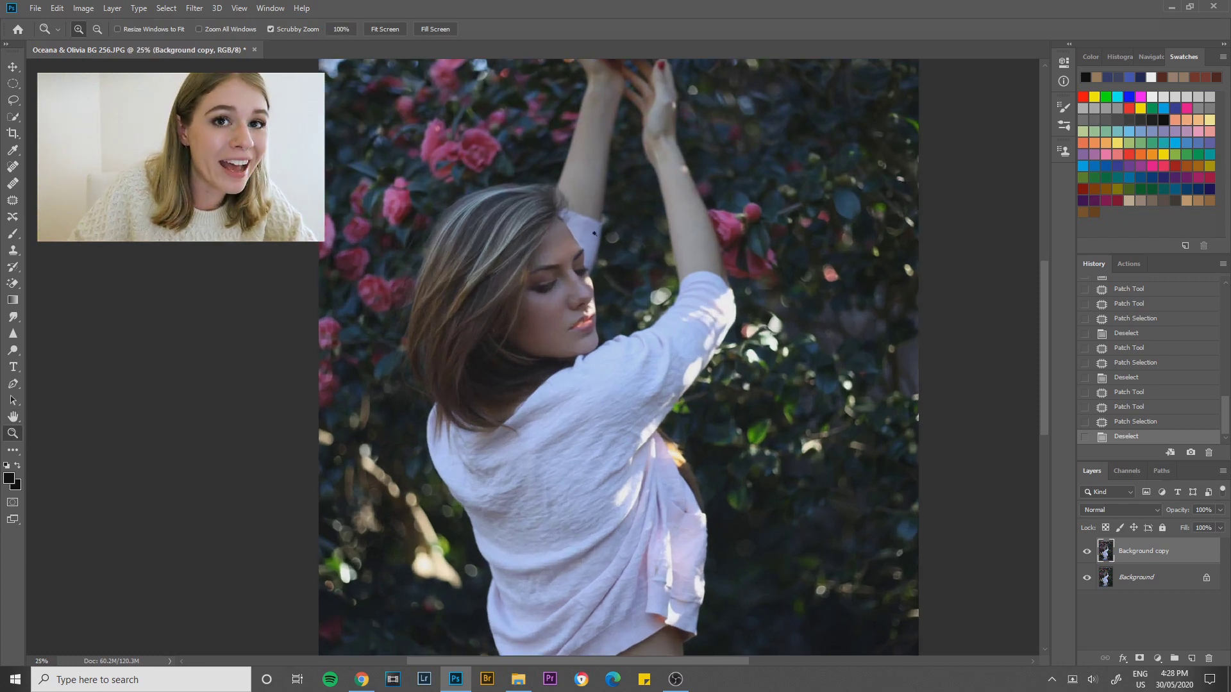
right_click(622, 272)
left_click(657, 349)
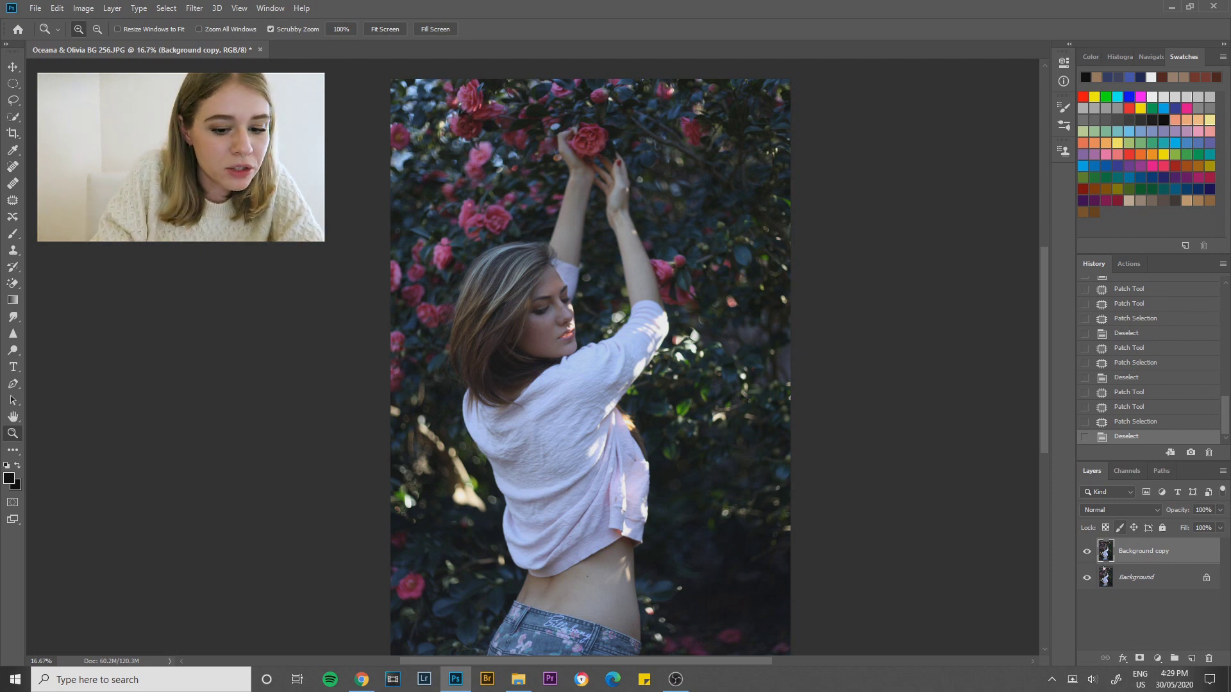
Add a Curves adjustment layer and brighten the photo by raising the RGB curve at input 160
left_click(1158, 658)
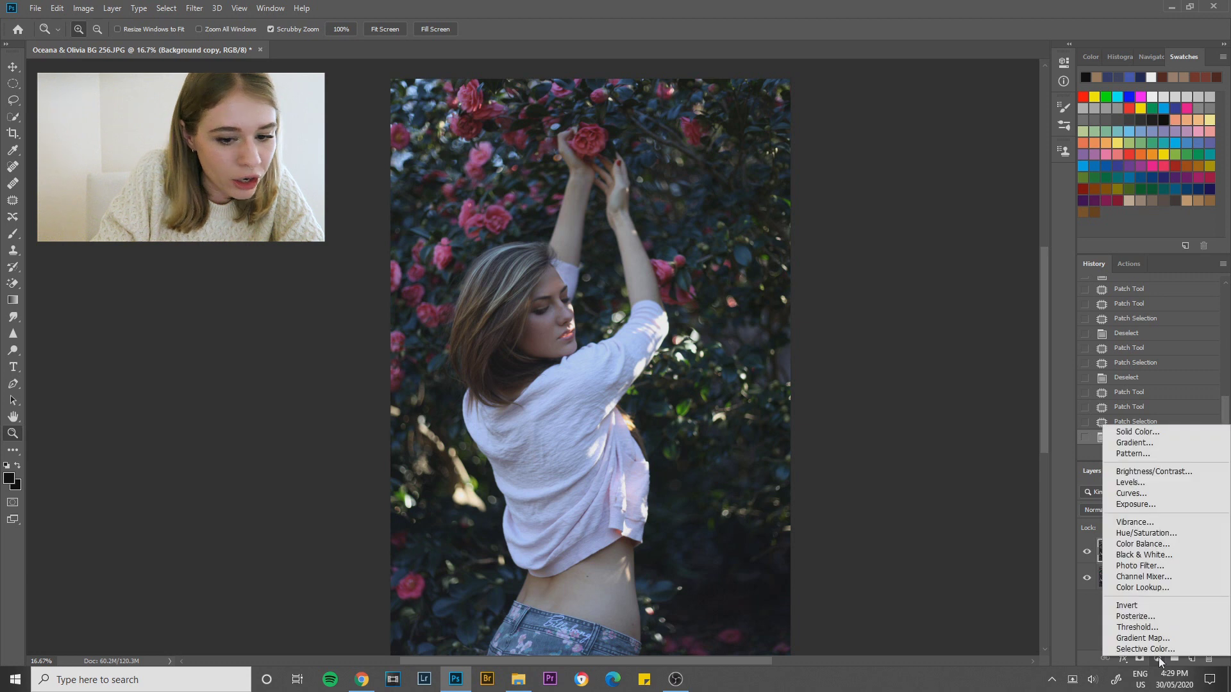
left_click(1132, 493)
left_click(1002, 157)
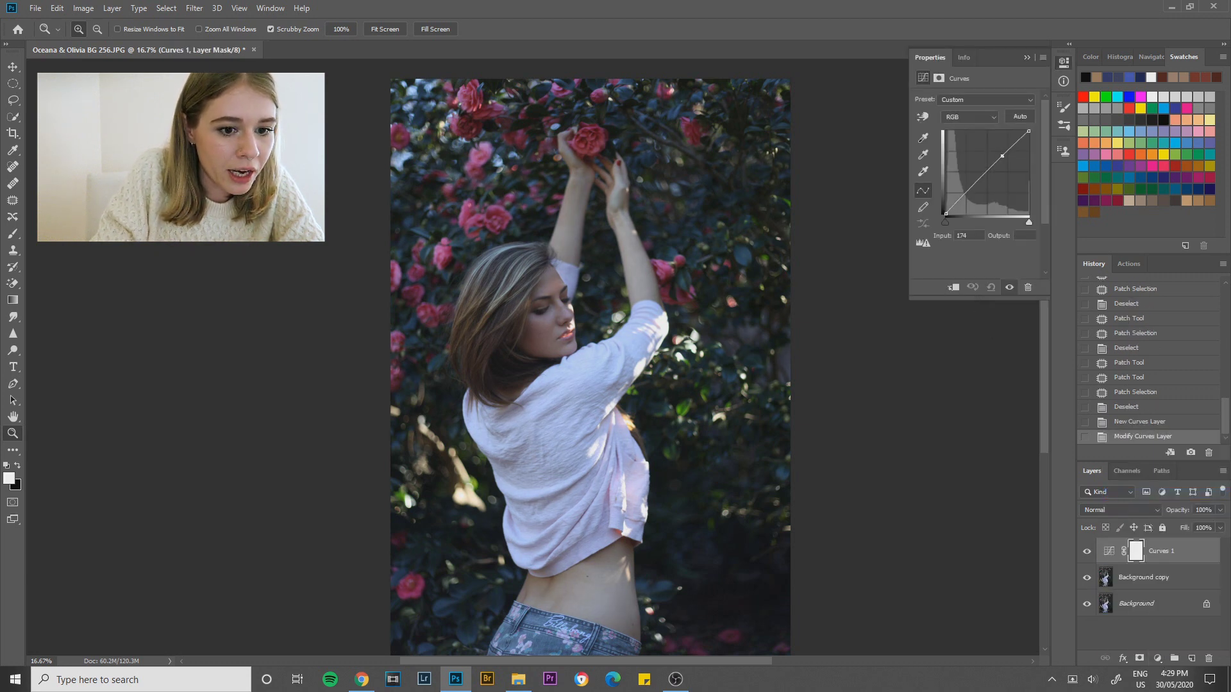
left_click_drag(1002, 156, 998, 145)
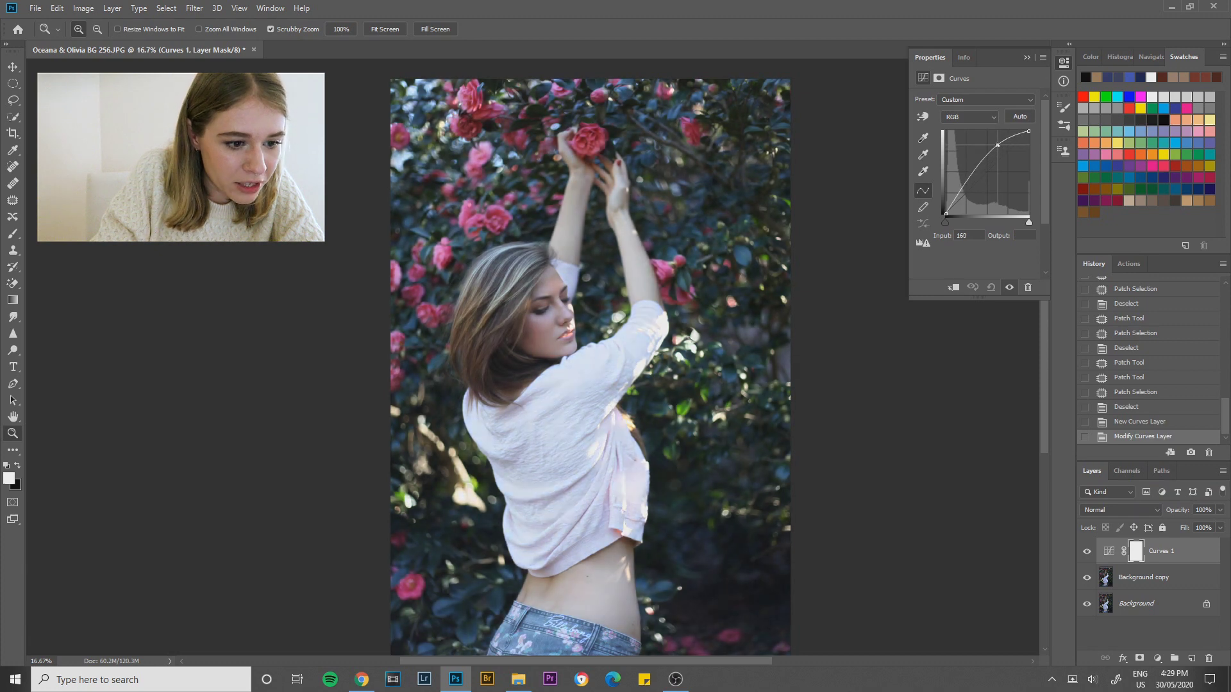
Pull the curve's shadows down at input 34 with a holding point above, and compare the photo without and with the Curves layer
left_click(971, 175)
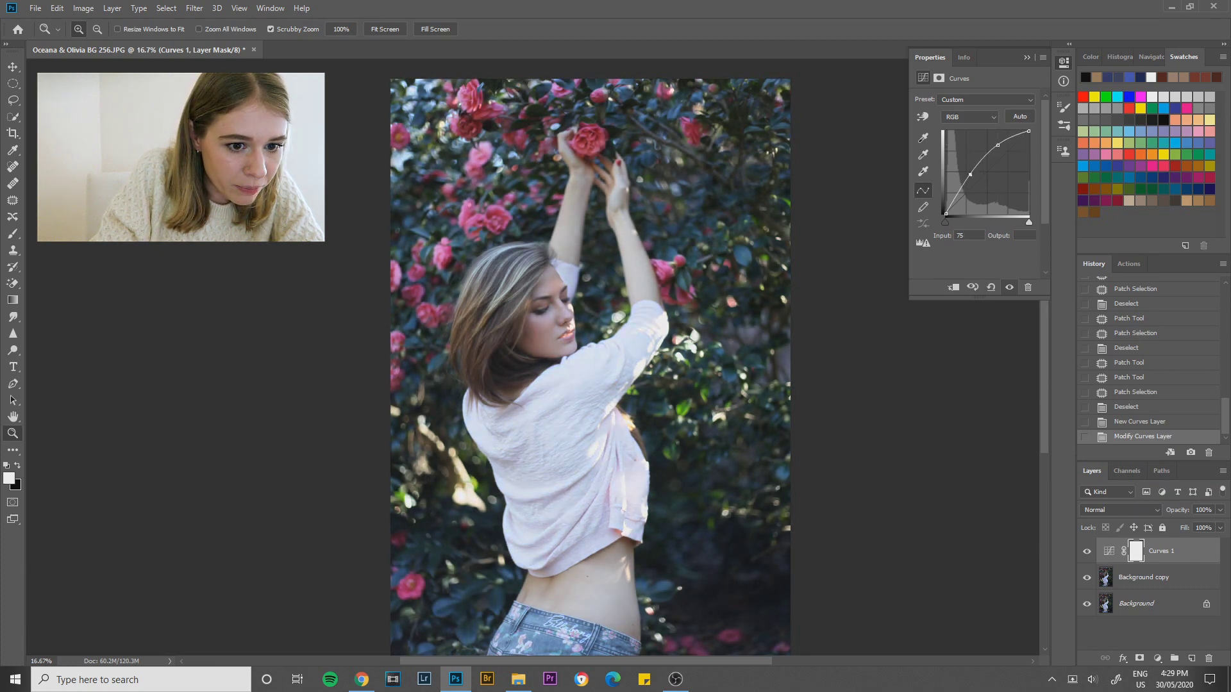
left_click_drag(970, 174, 957, 197)
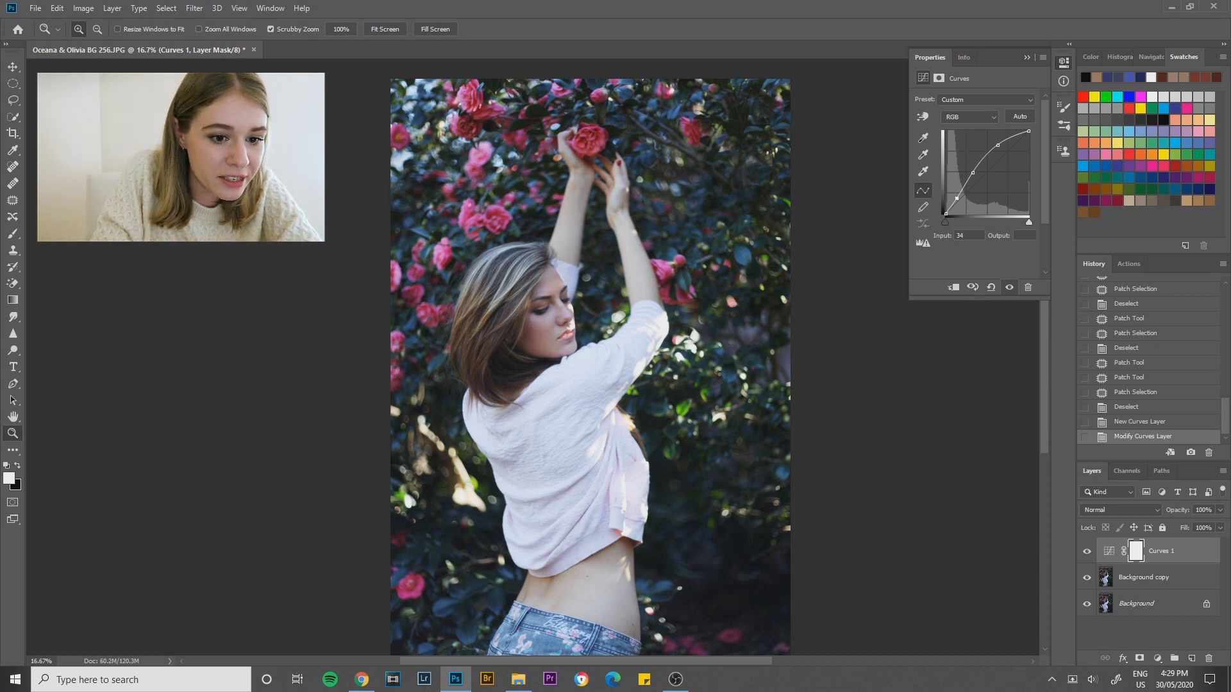
left_click_drag(957, 198, 958, 198)
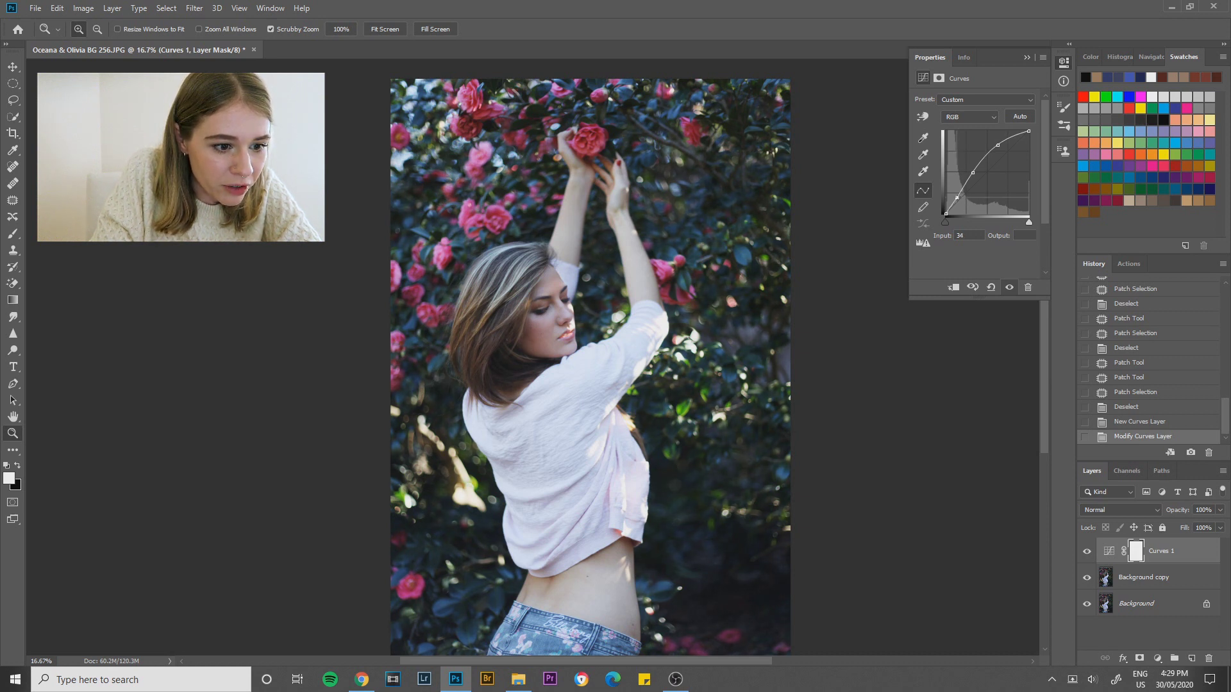
left_click(1086, 552)
left_click(1086, 553)
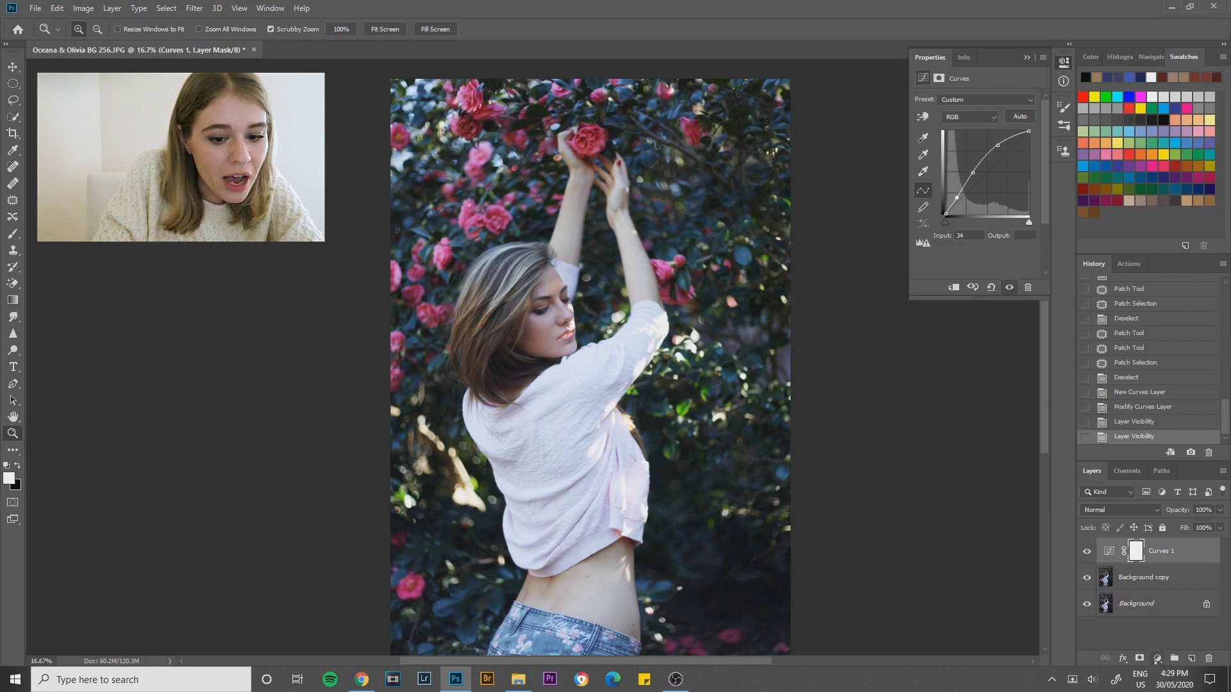
Add a Black & White adjustment layer above the Curves layer and set its blend mode to Luminosity
left_click(1158, 660)
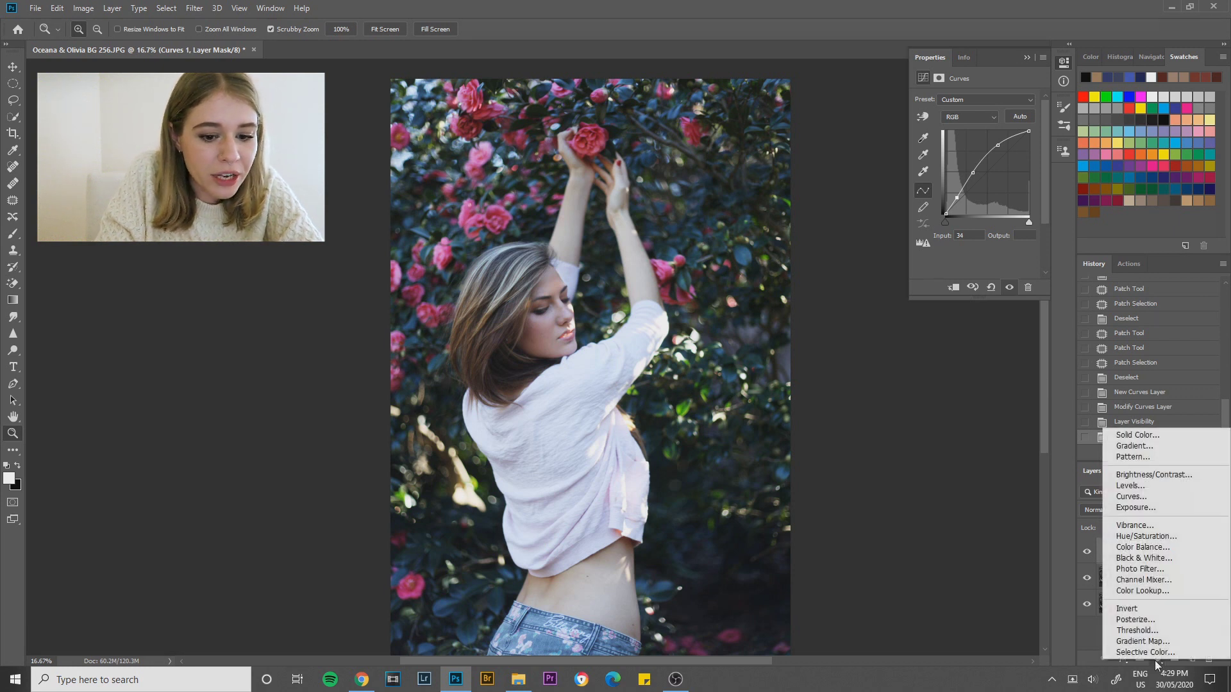
left_click(1151, 555)
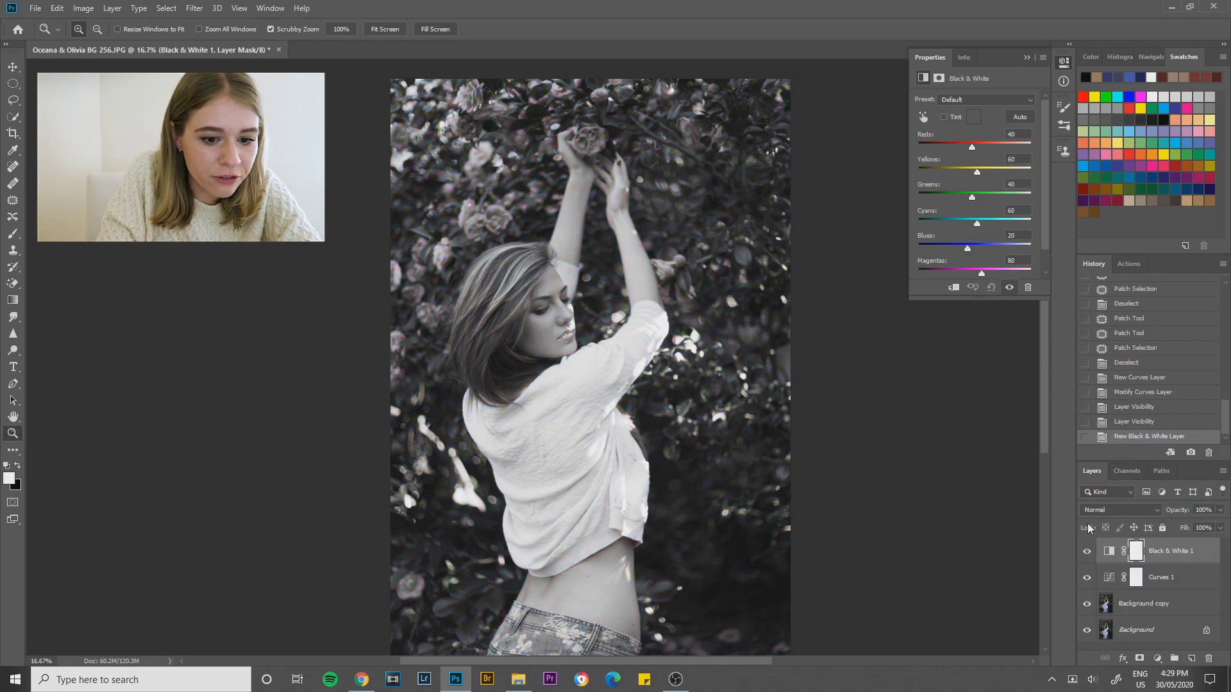
left_click(1104, 511)
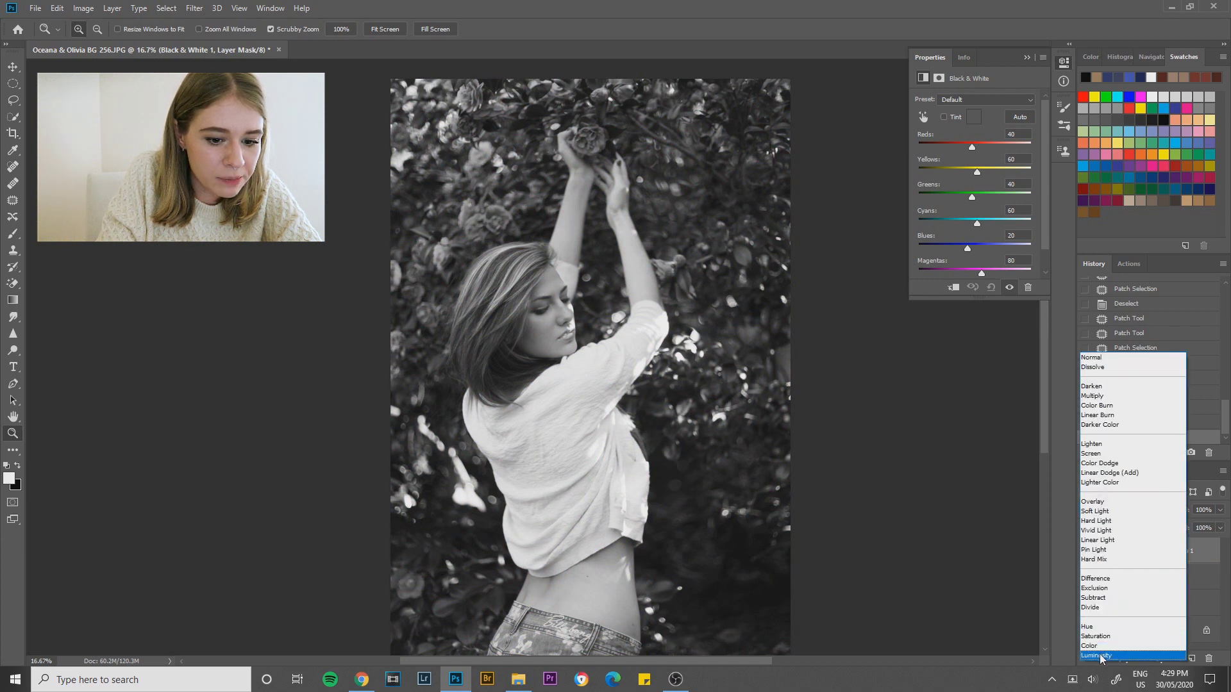
left_click(1096, 654)
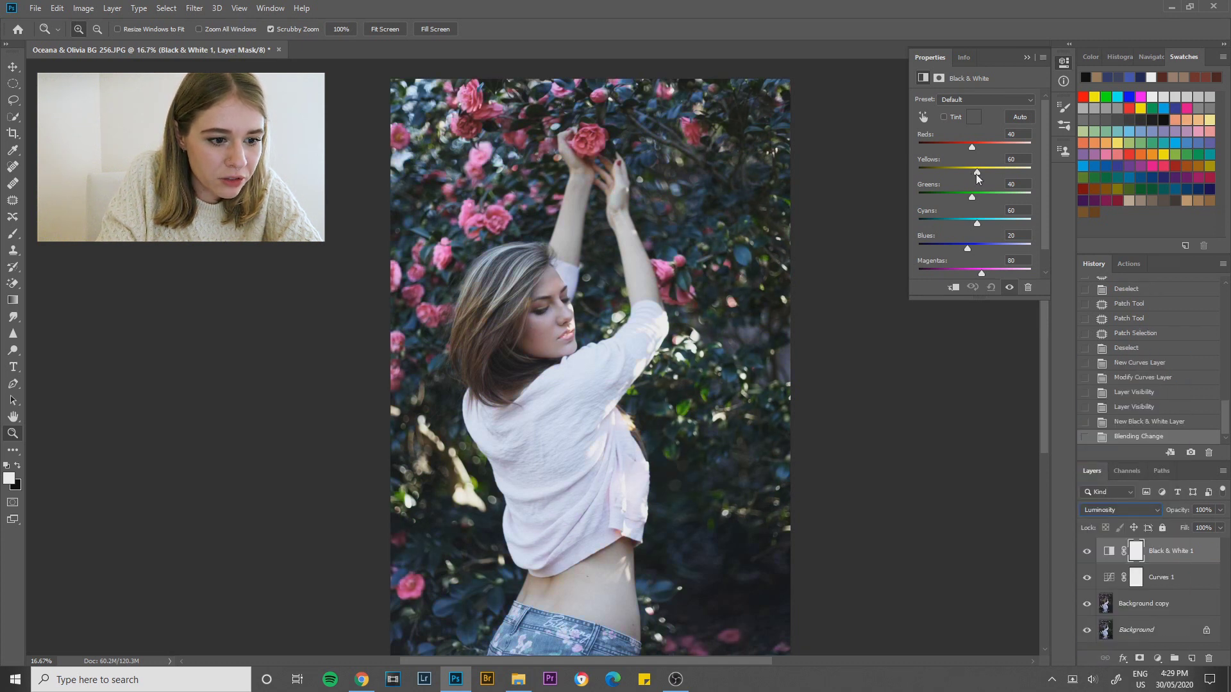
Set the Black & White layer's Reds to 7, Yellows to -1 and Magentas to 44, and compare the photo without and with it
left_click_drag(976, 174, 964, 147)
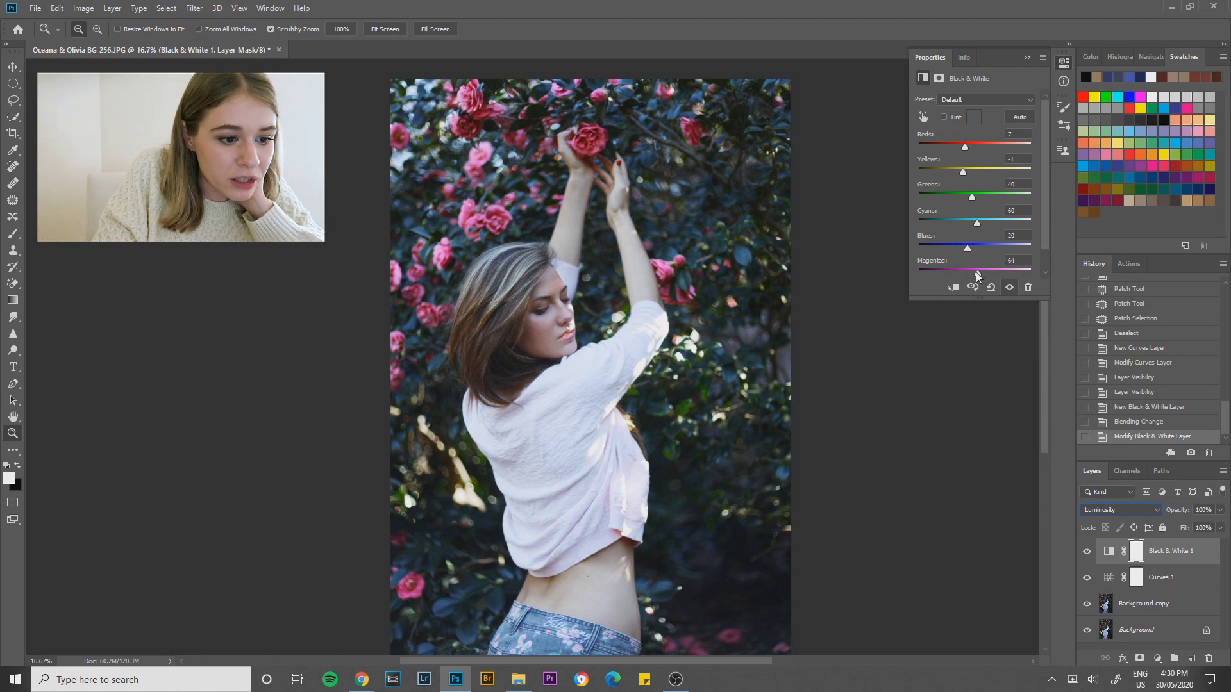
mouse_move(976, 272)
left_mouse_down()
mouse_move(957, 275)
mouse_move(973, 271)
left_mouse_up()
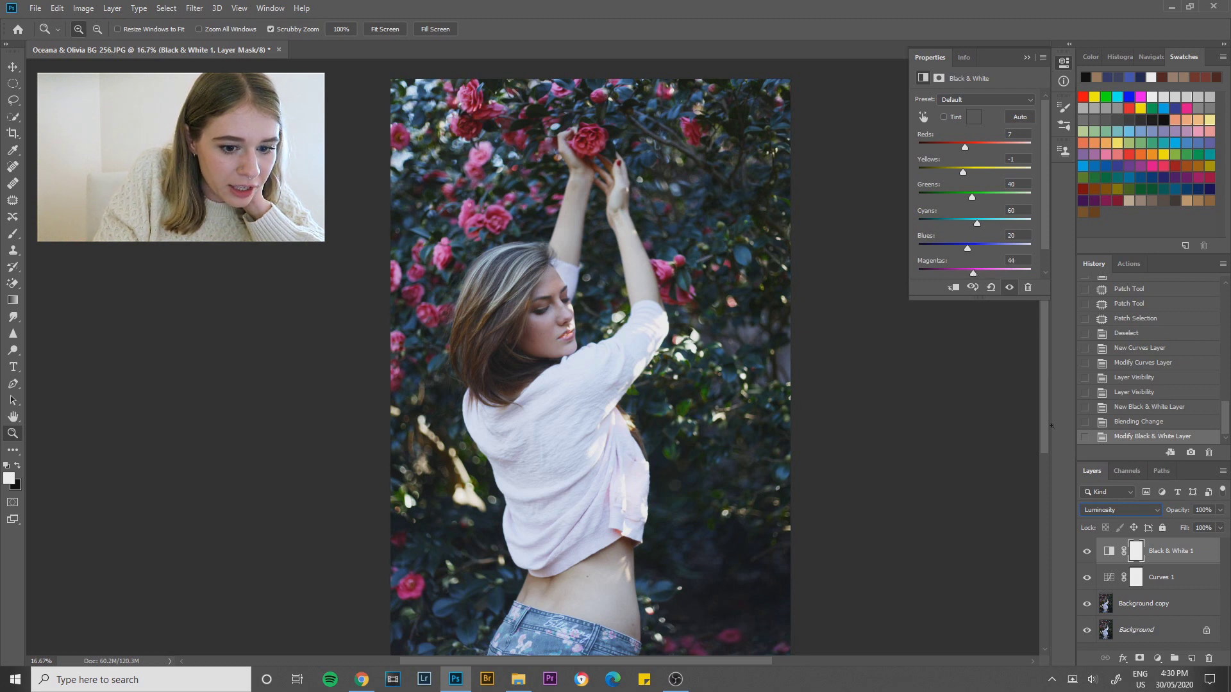
left_click(1088, 553)
left_click(1087, 553)
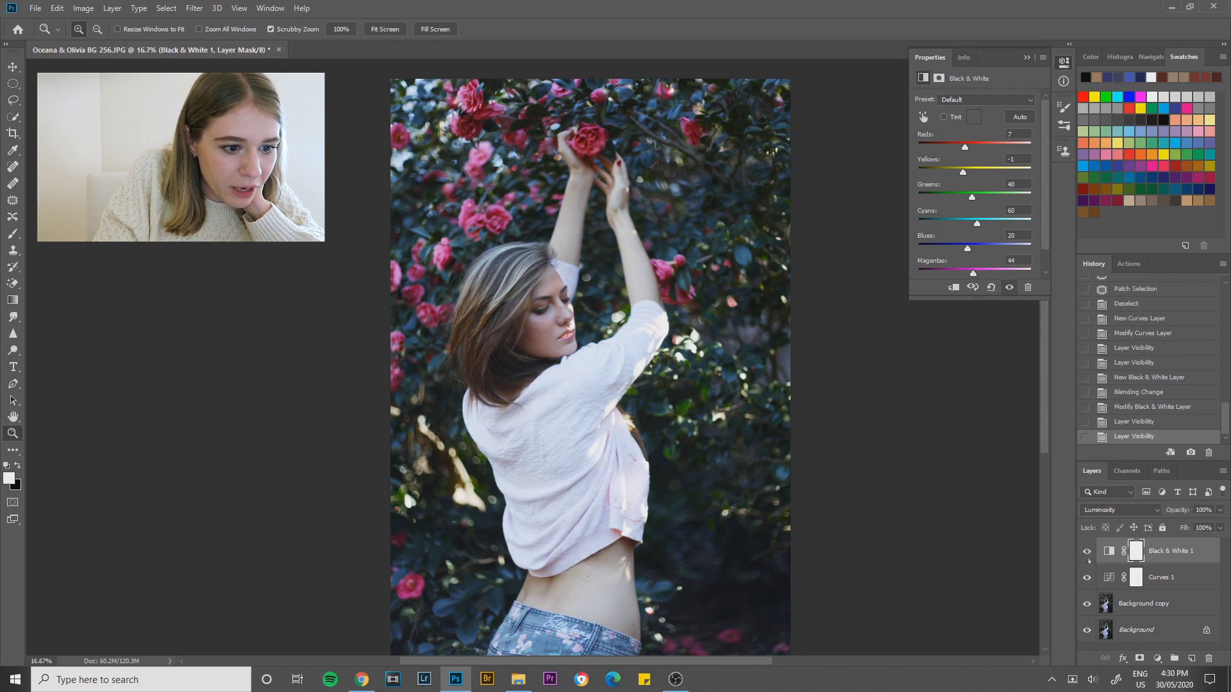
left_click(1088, 554)
left_click(1088, 553)
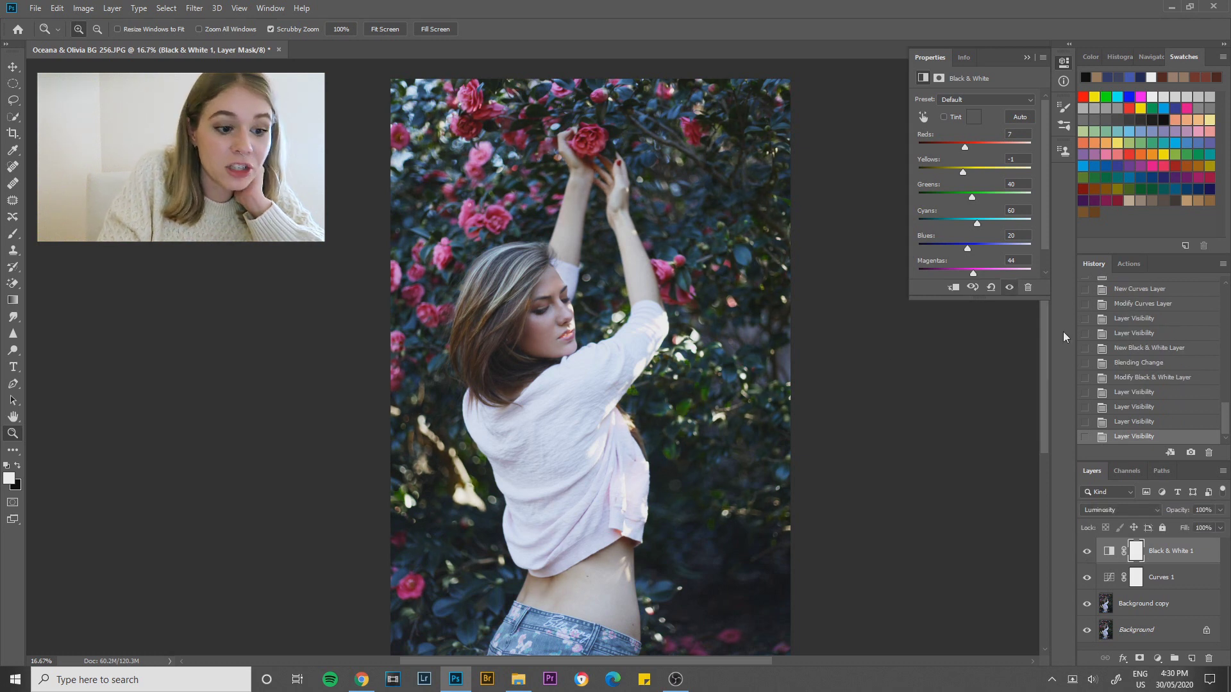
Add a Solid Color fill layer above the Black & White layer in reddish brown 83493f
left_click(1158, 658)
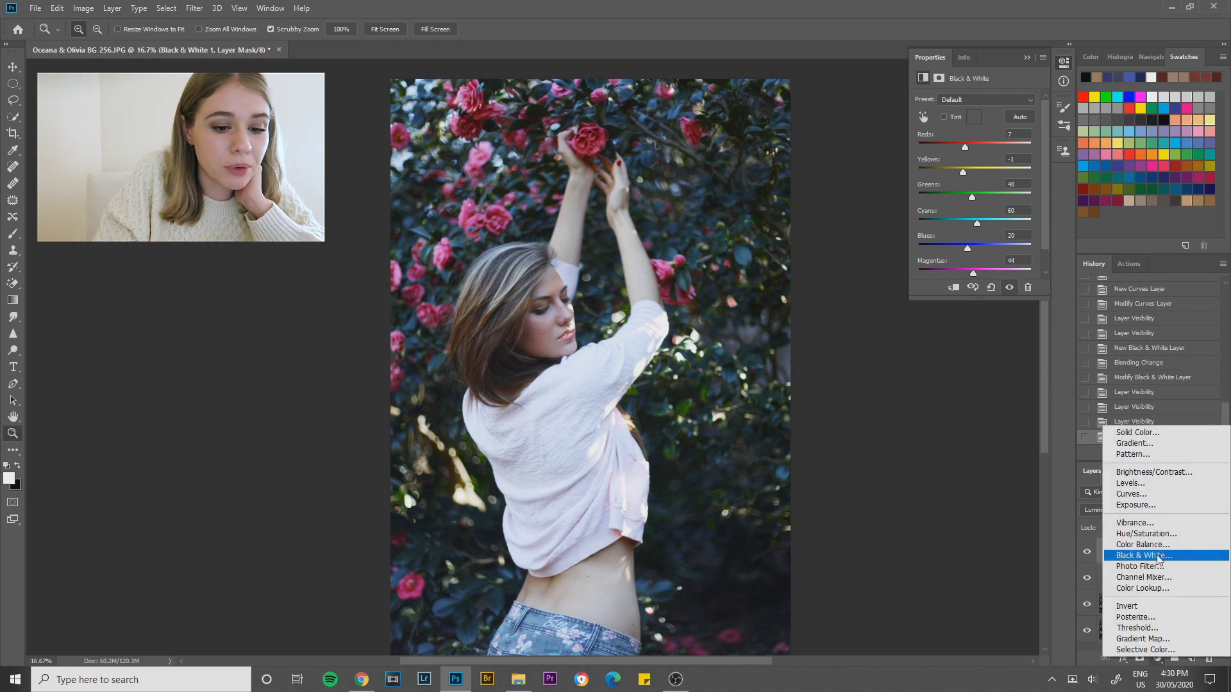
left_click(1145, 436)
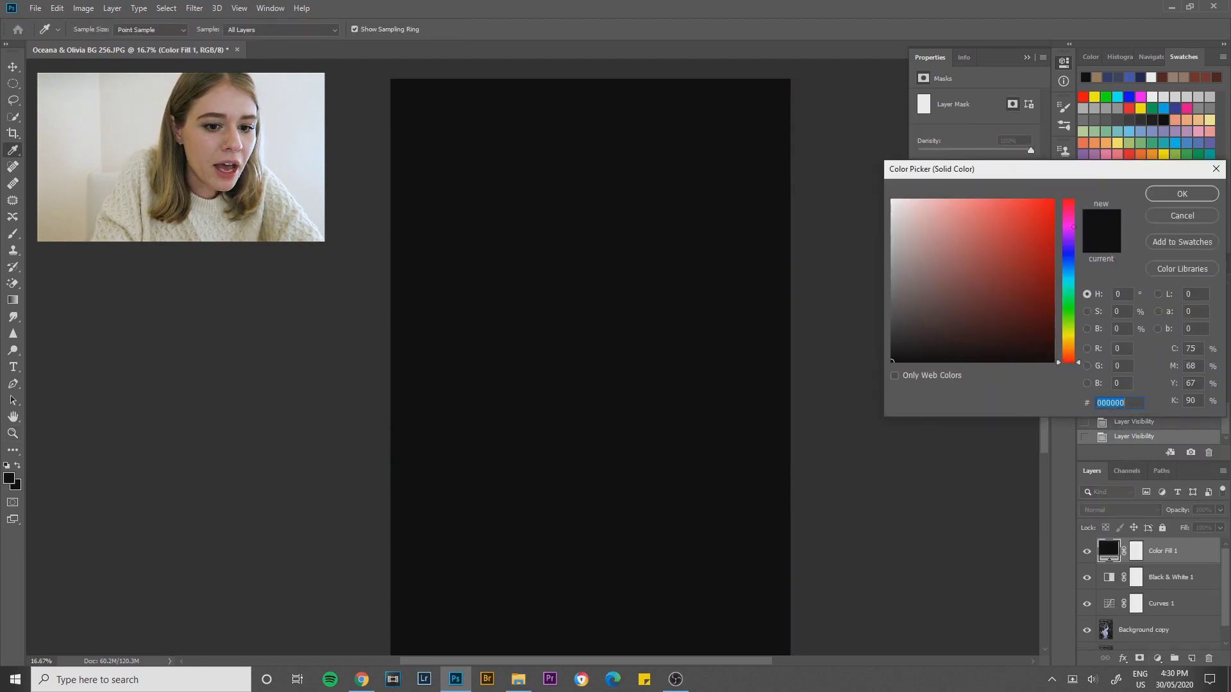
left_click(1068, 216)
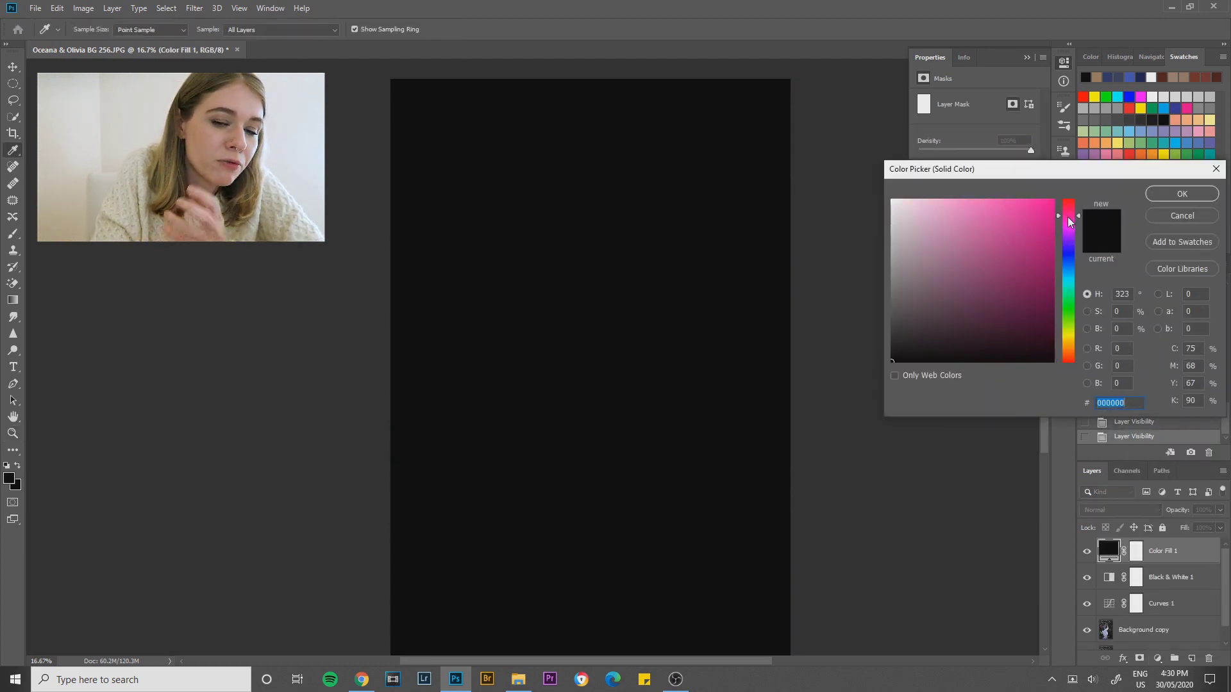
left_click(1024, 251)
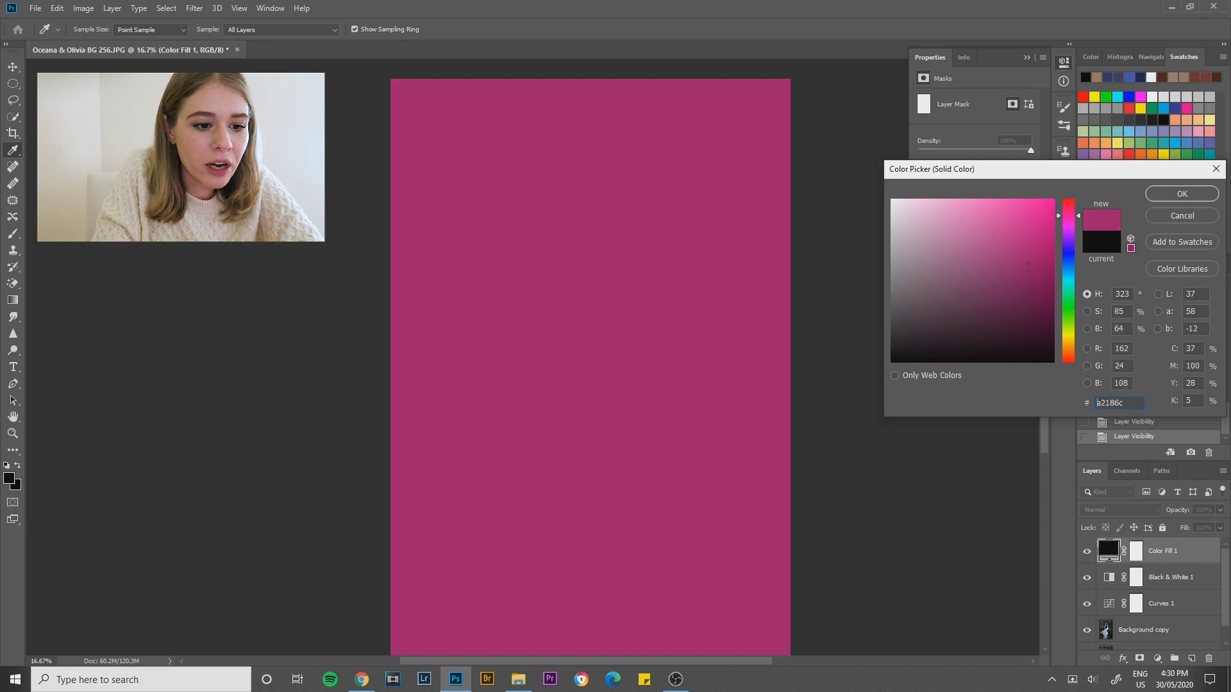
left_click_drag(1024, 251, 975, 280)
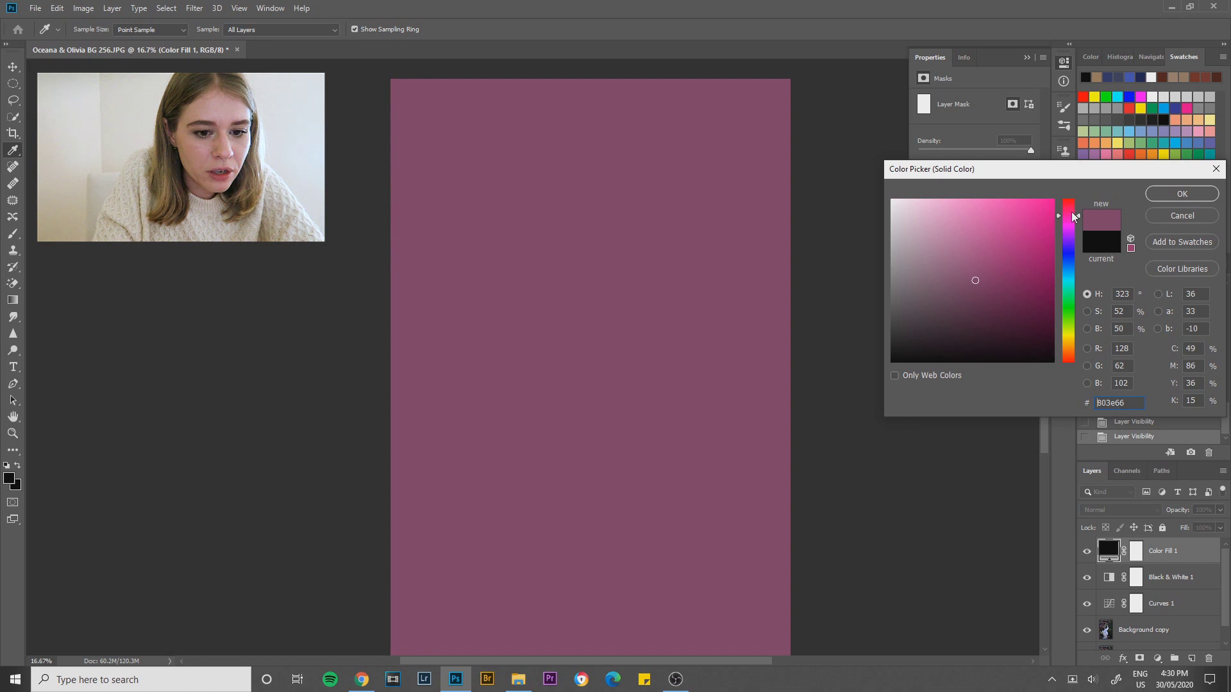
left_click_drag(1072, 216, 1072, 359)
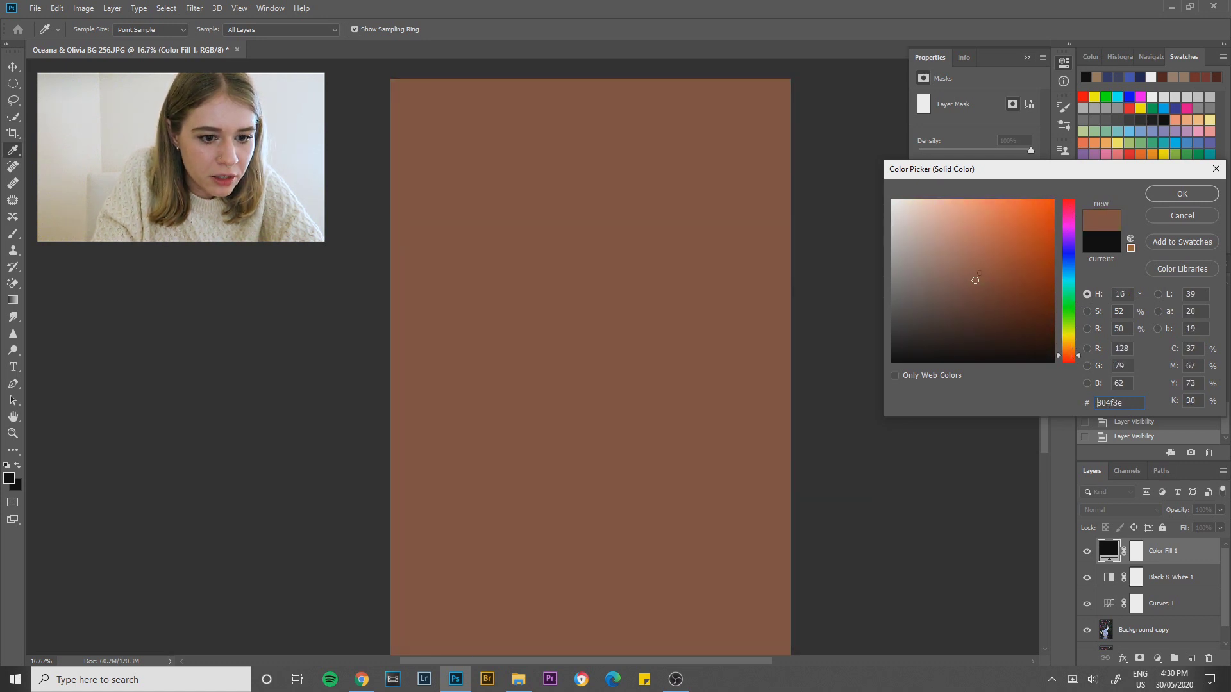
left_click_drag(975, 280, 975, 278)
left_click_drag(1071, 356, 1072, 364)
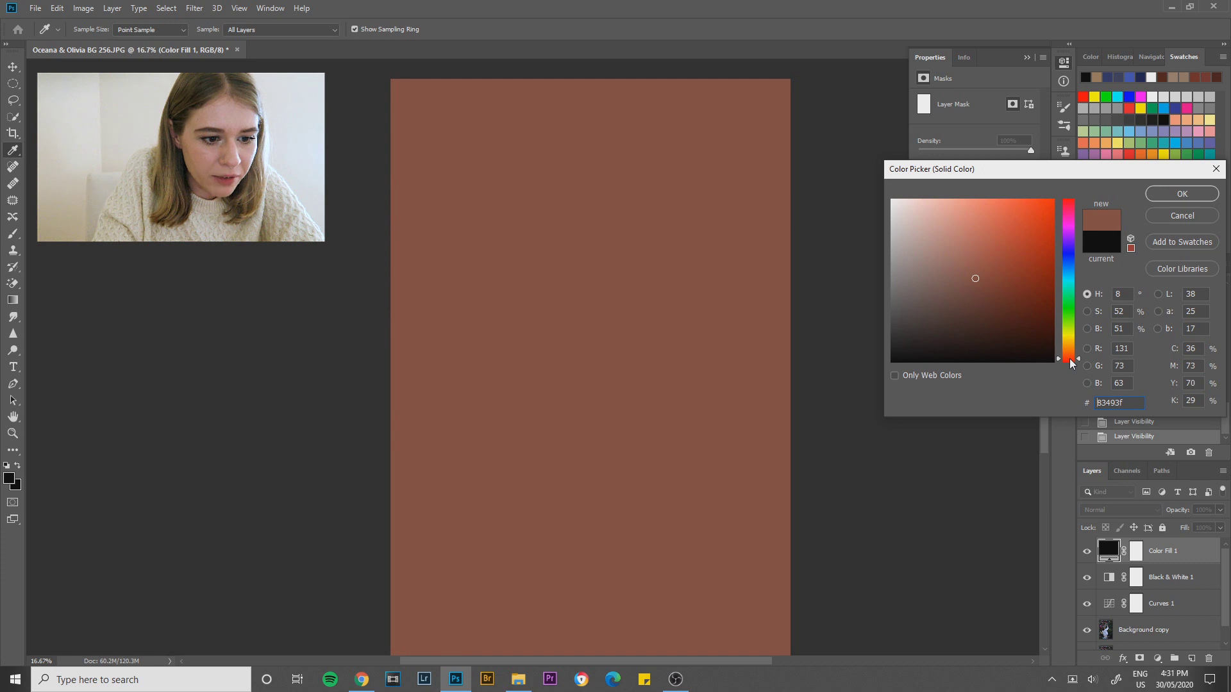
left_click(1166, 196)
key("z")
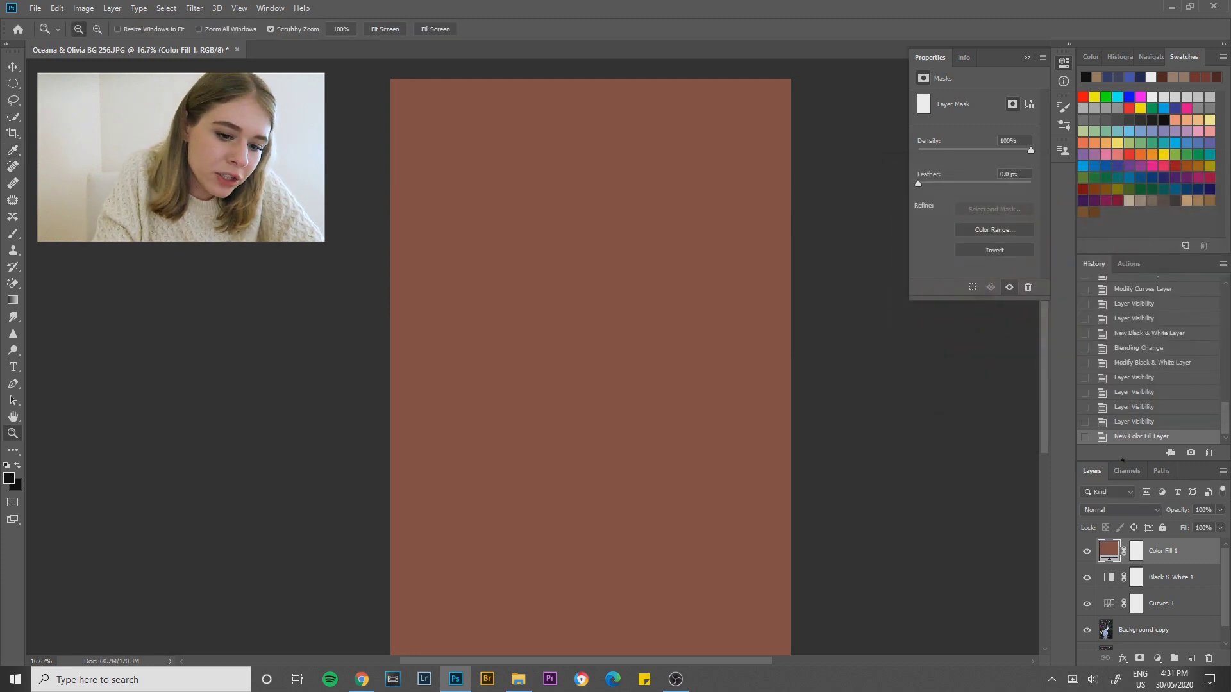
Set the fill layer's blend mode to Color Dodge and its opacity to 30%, and compare the photo without and with it
left_click(1108, 511)
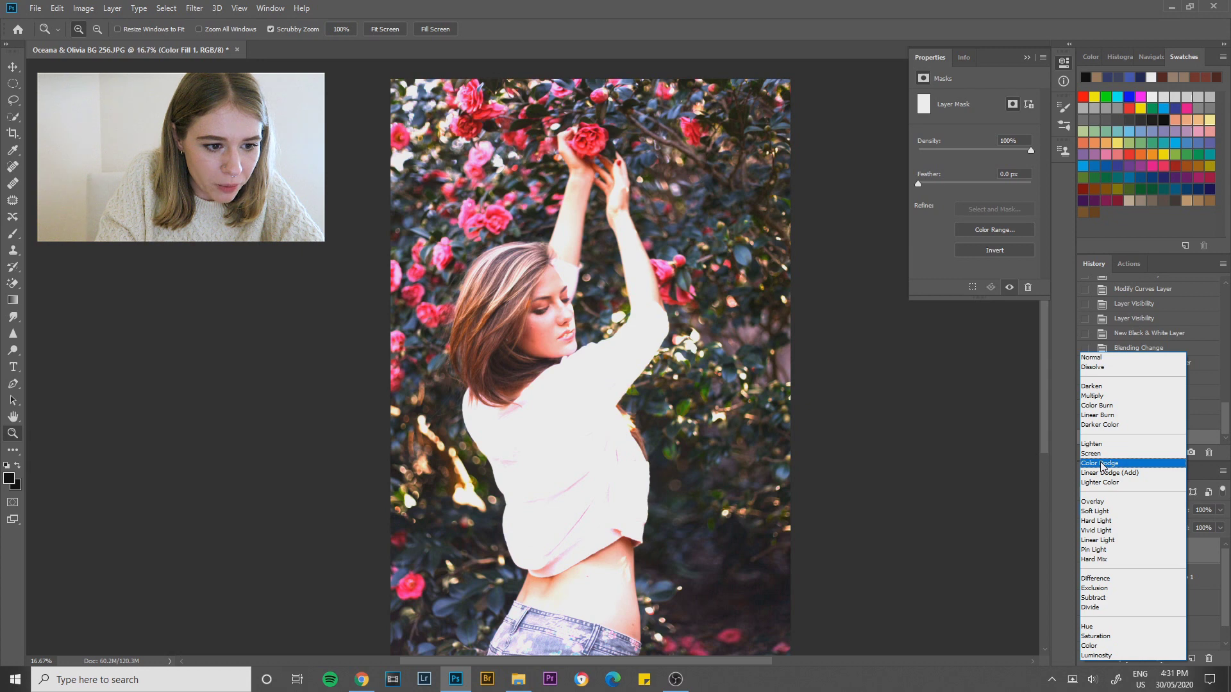
left_click(1102, 465)
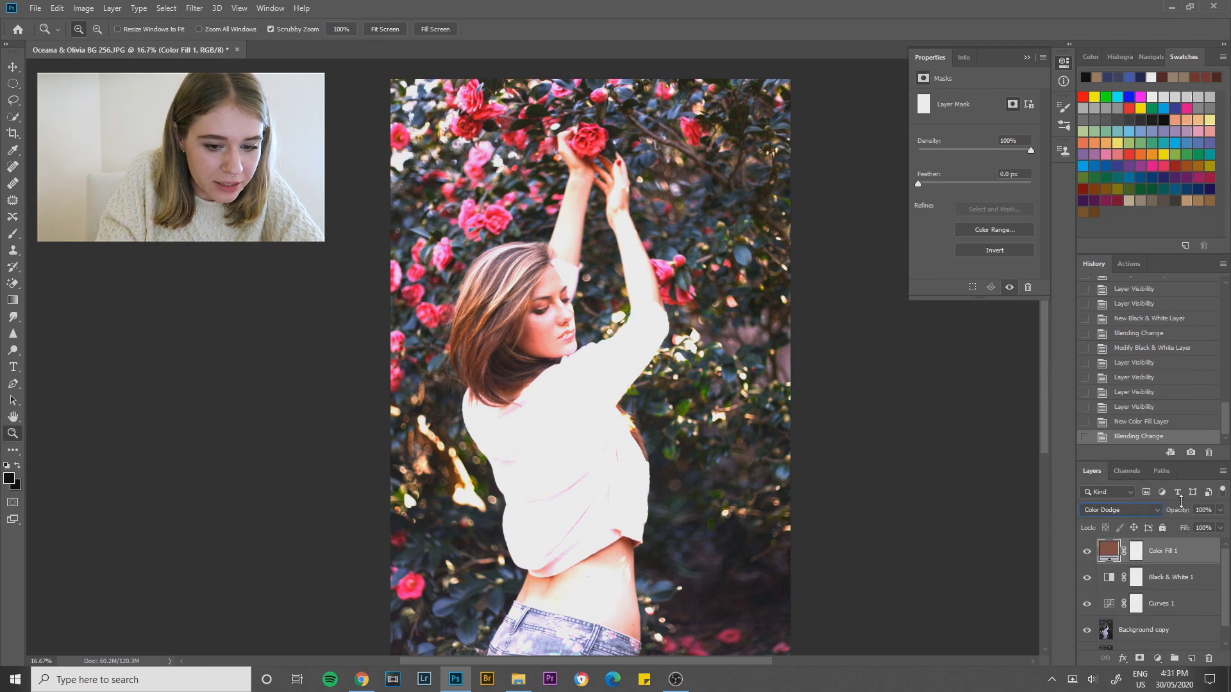
left_click(1220, 510)
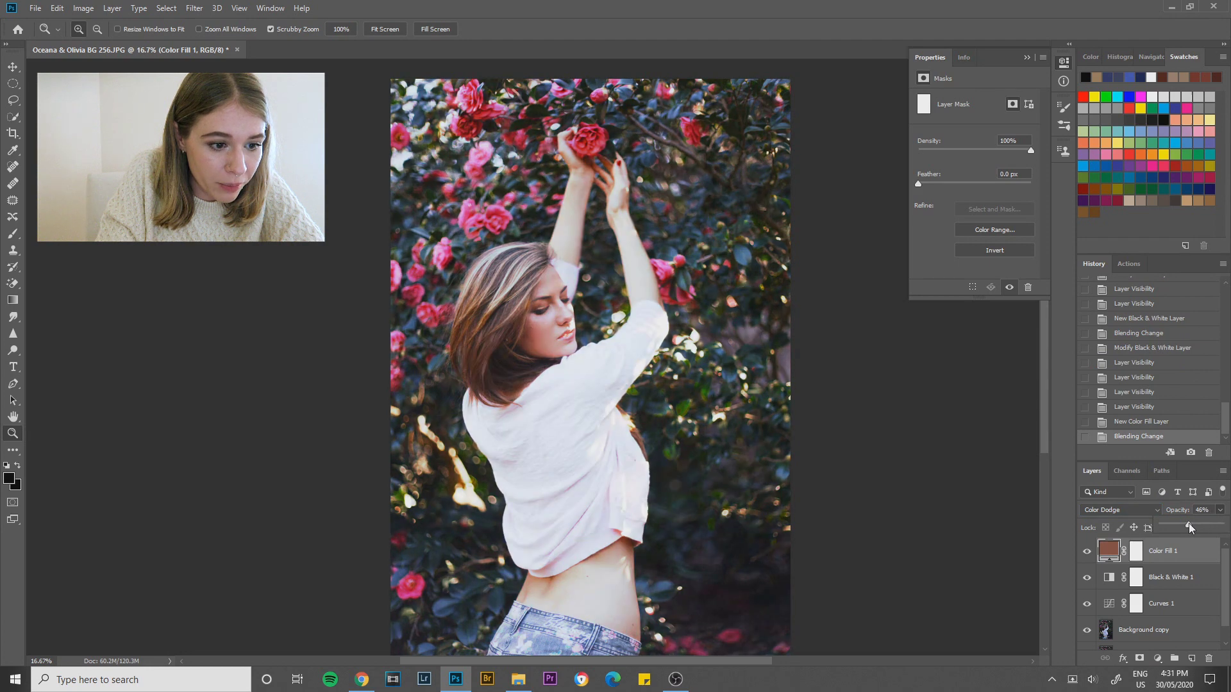
left_click_drag(1183, 523, 1177, 524)
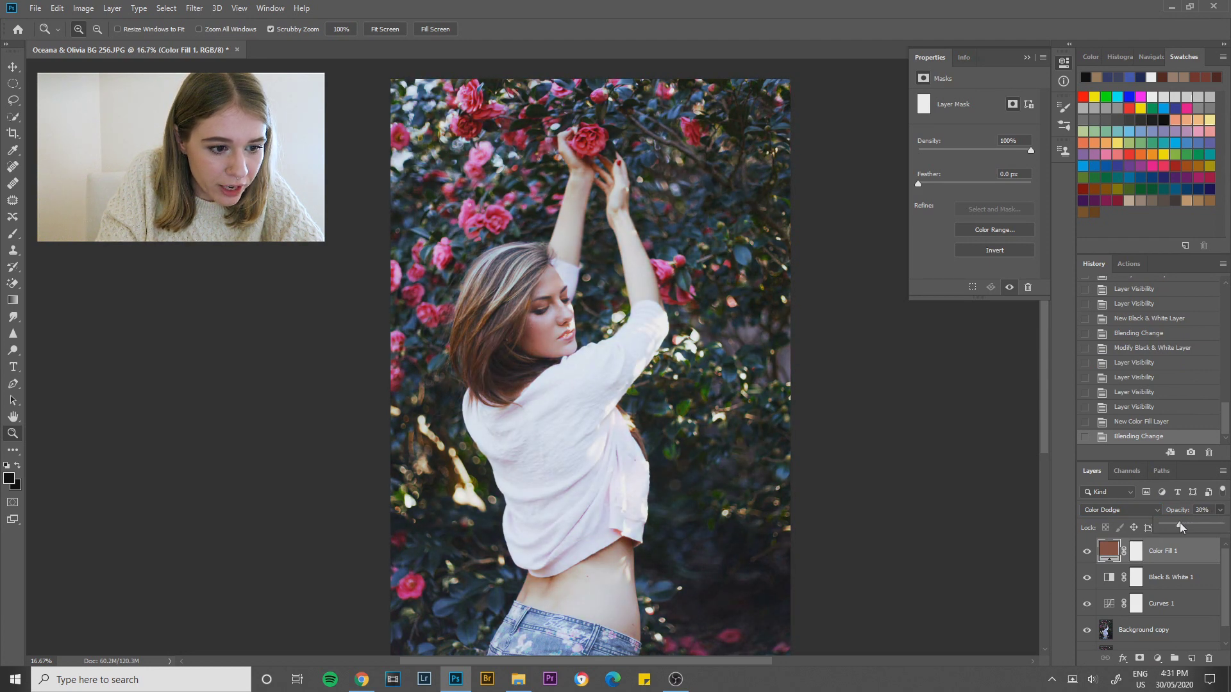
left_click_drag(1180, 522, 1180, 522)
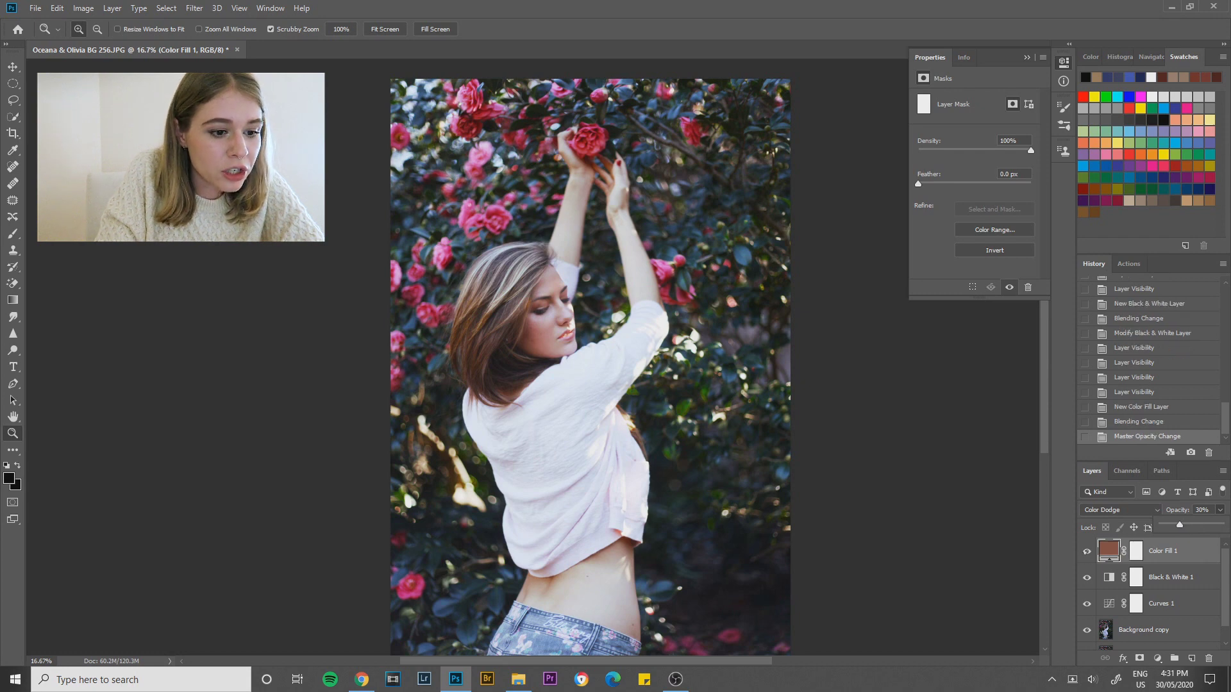
left_click(1086, 552)
left_click(1086, 552)
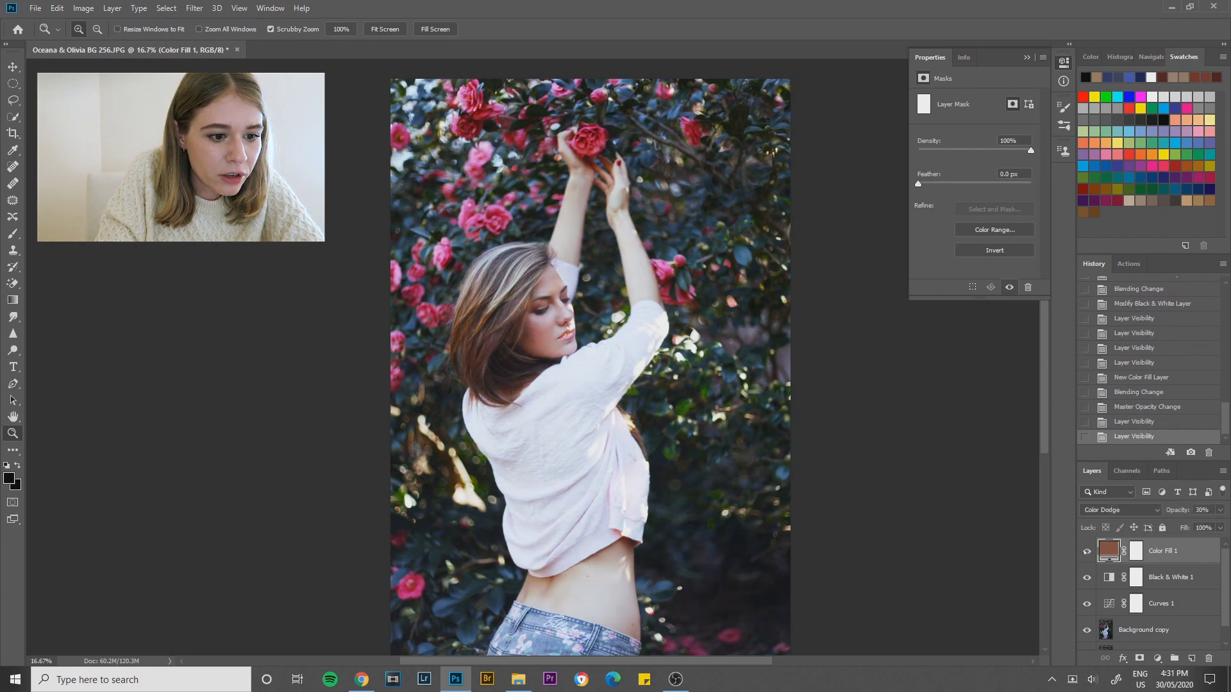
left_click(1086, 552)
left_click(1086, 552)
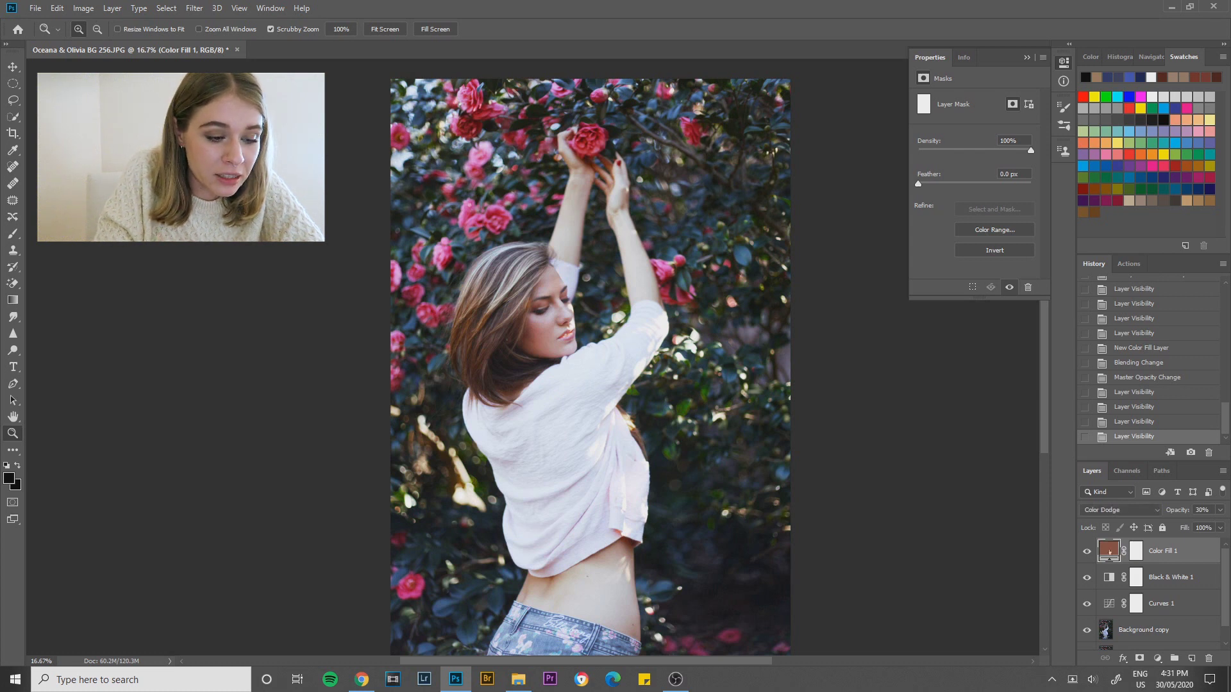
Change the fill layer's color to the darker reddish brown 6b3026 and compare the photo without and with it
double_click(1108, 551)
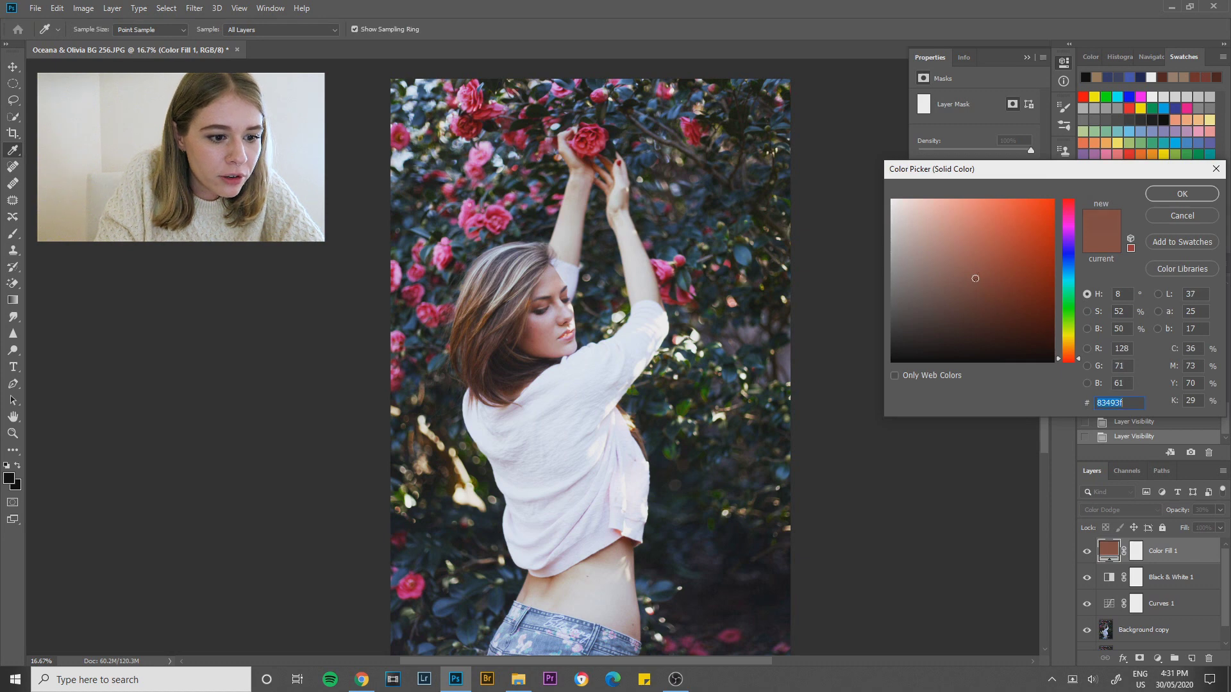
left_click(982, 284)
left_click(999, 280)
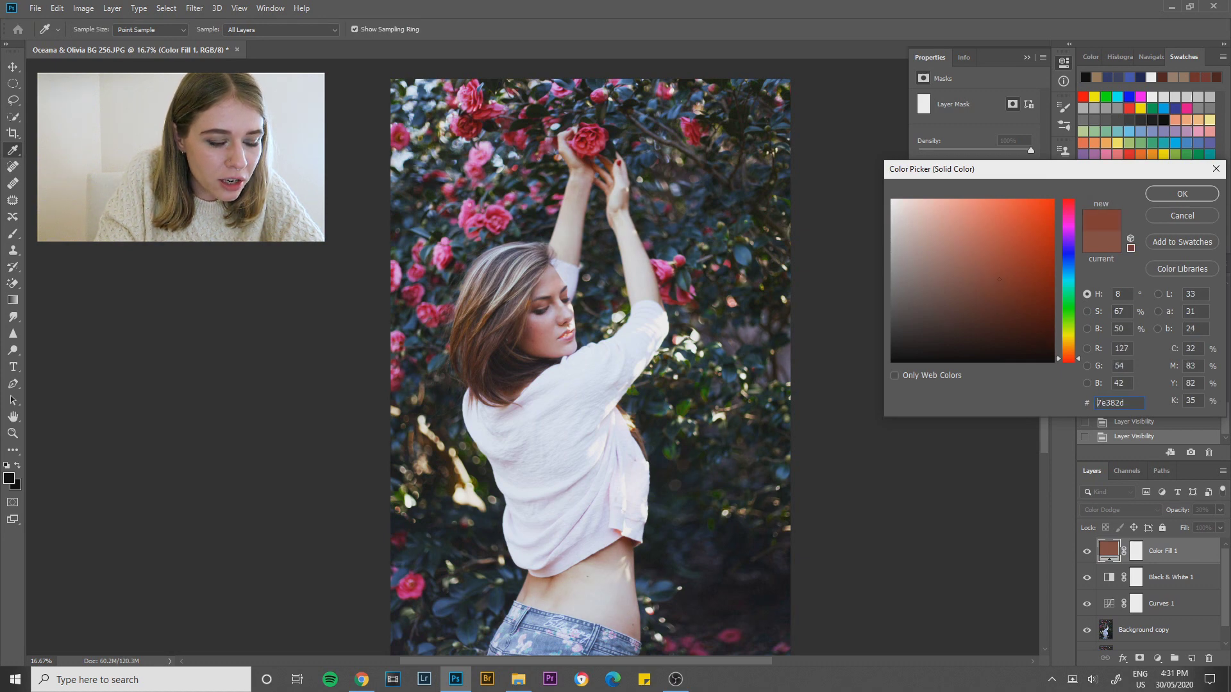
mouse_move(991, 282)
left_mouse_down()
mouse_move(1004, 286)
mouse_move(996, 295)
left_mouse_up()
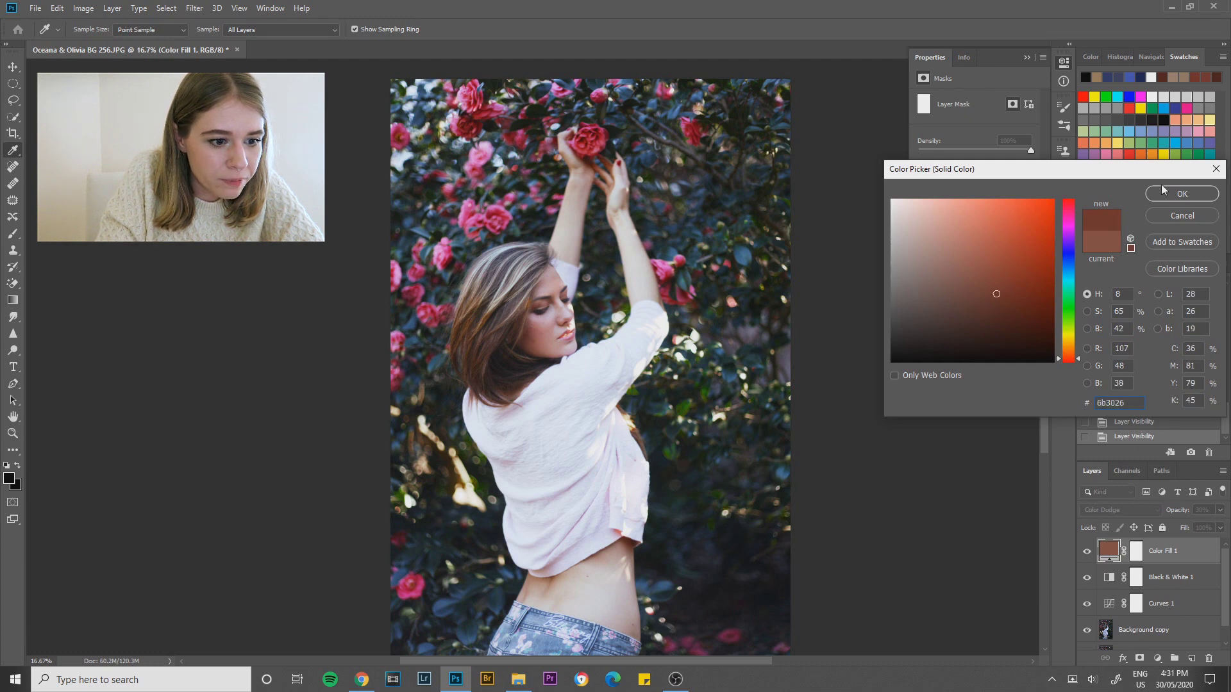
left_click(1181, 194)
left_click(1087, 551)
key("z")
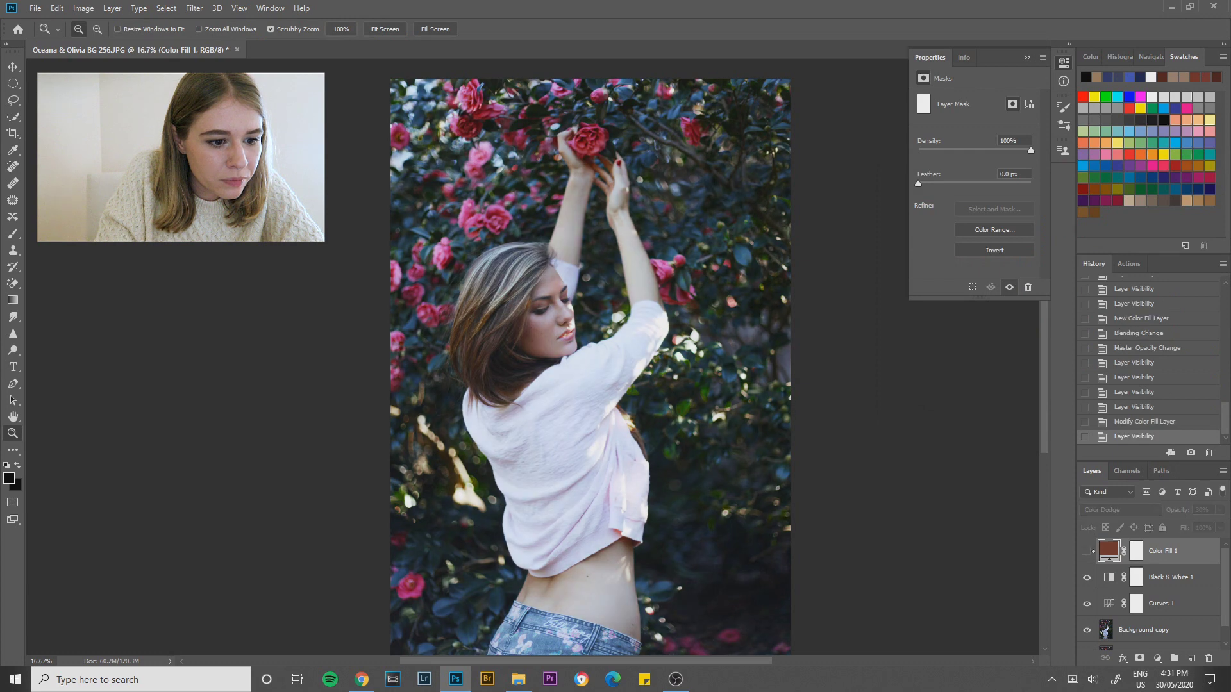
left_click(1090, 551)
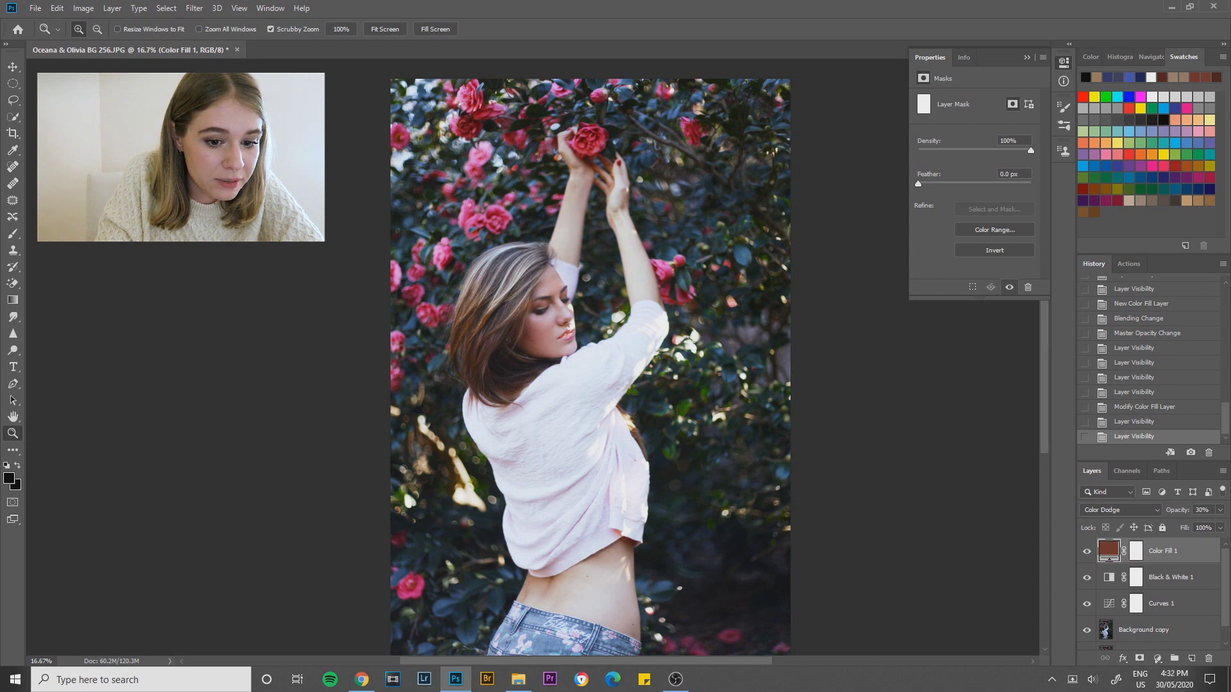
Load the RGB channel's highlights as a selection and add a Levels adjustment layer masked by it
left_click(1120, 471)
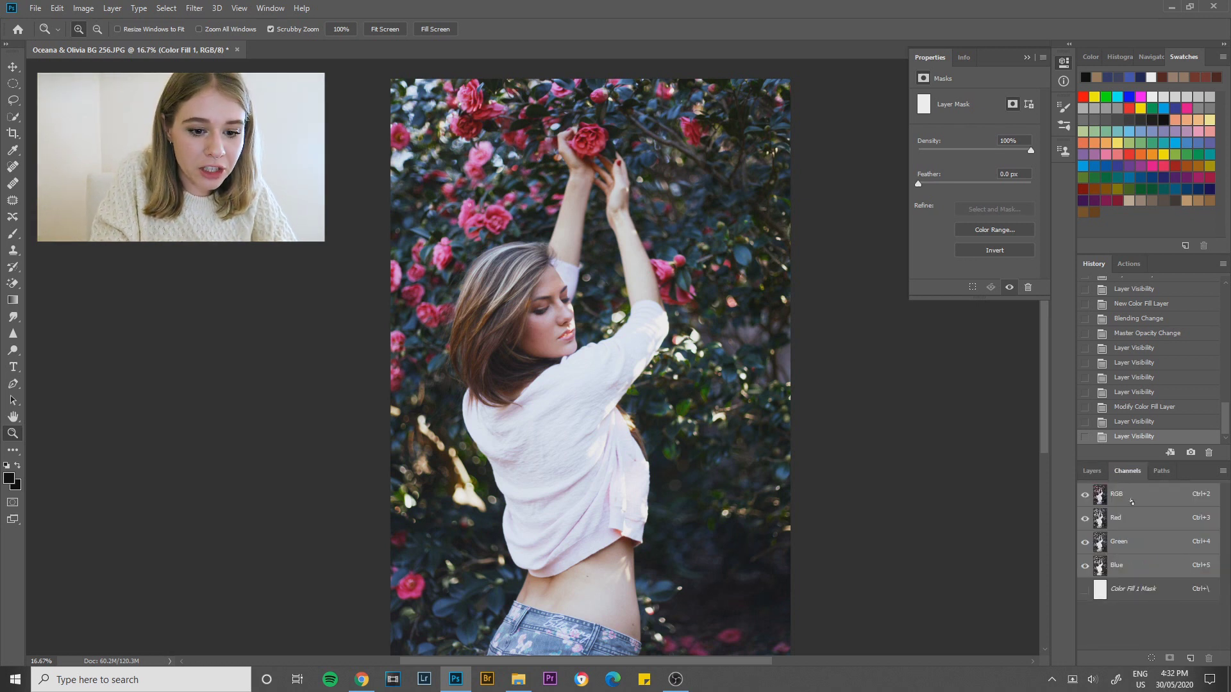
left_click(1130, 497, "ctrl")
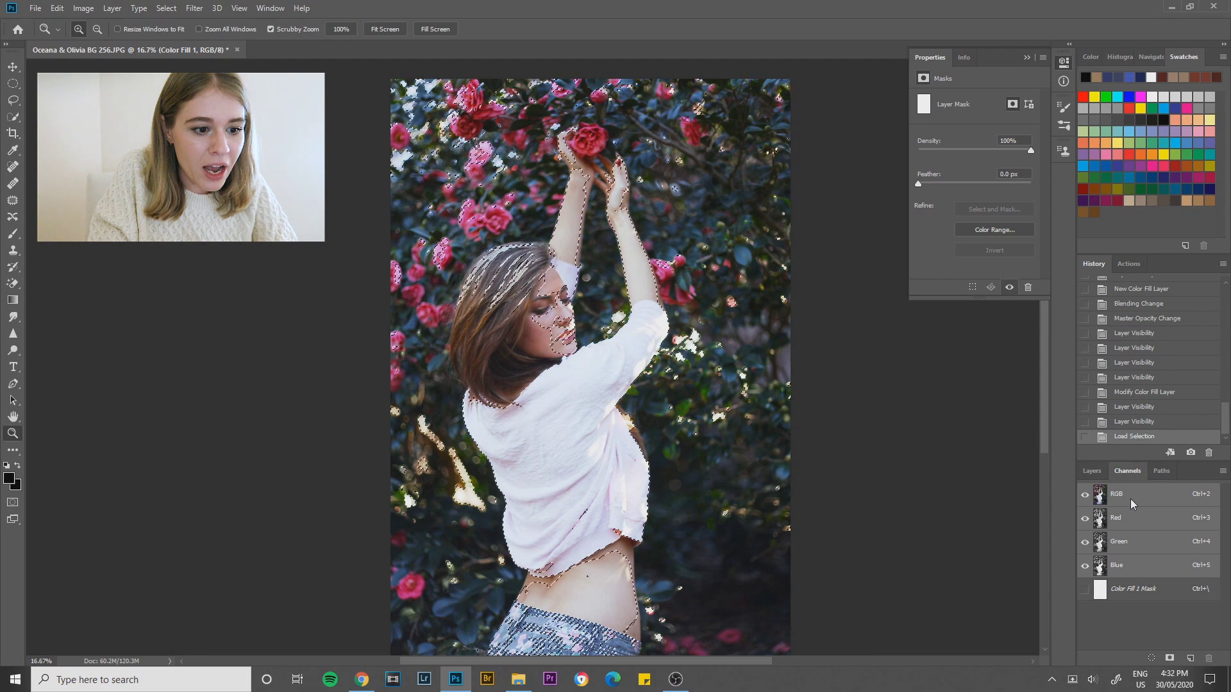
left_click(1092, 471)
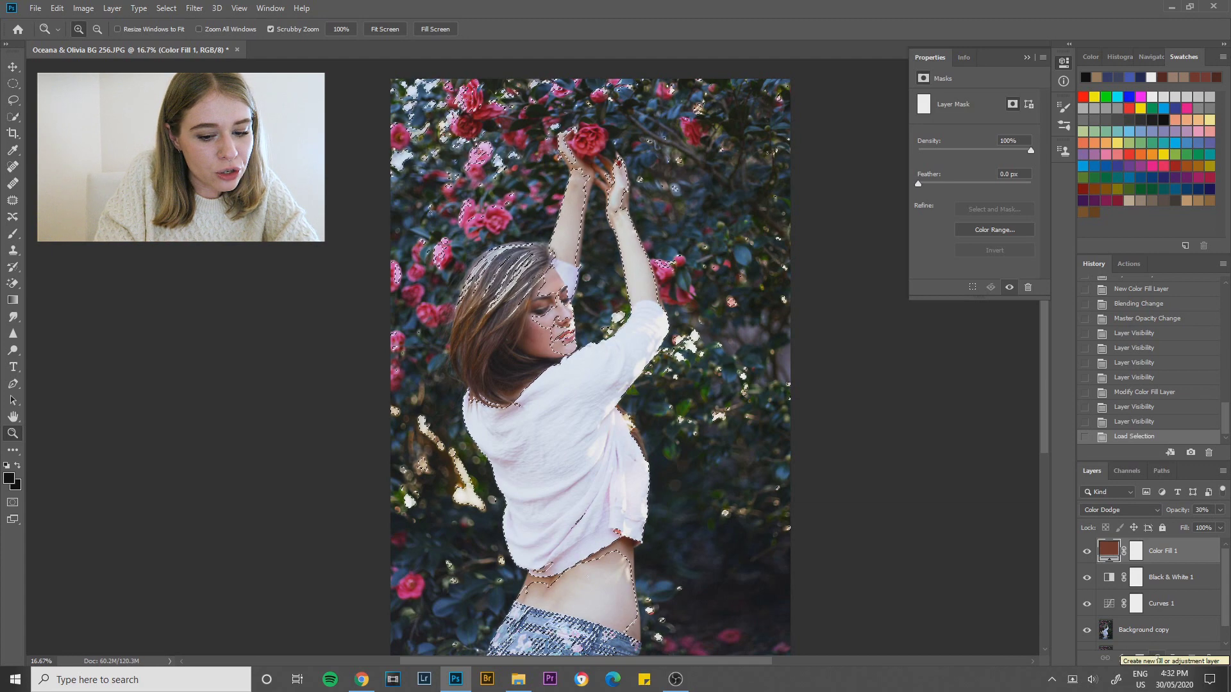
left_click(1158, 658)
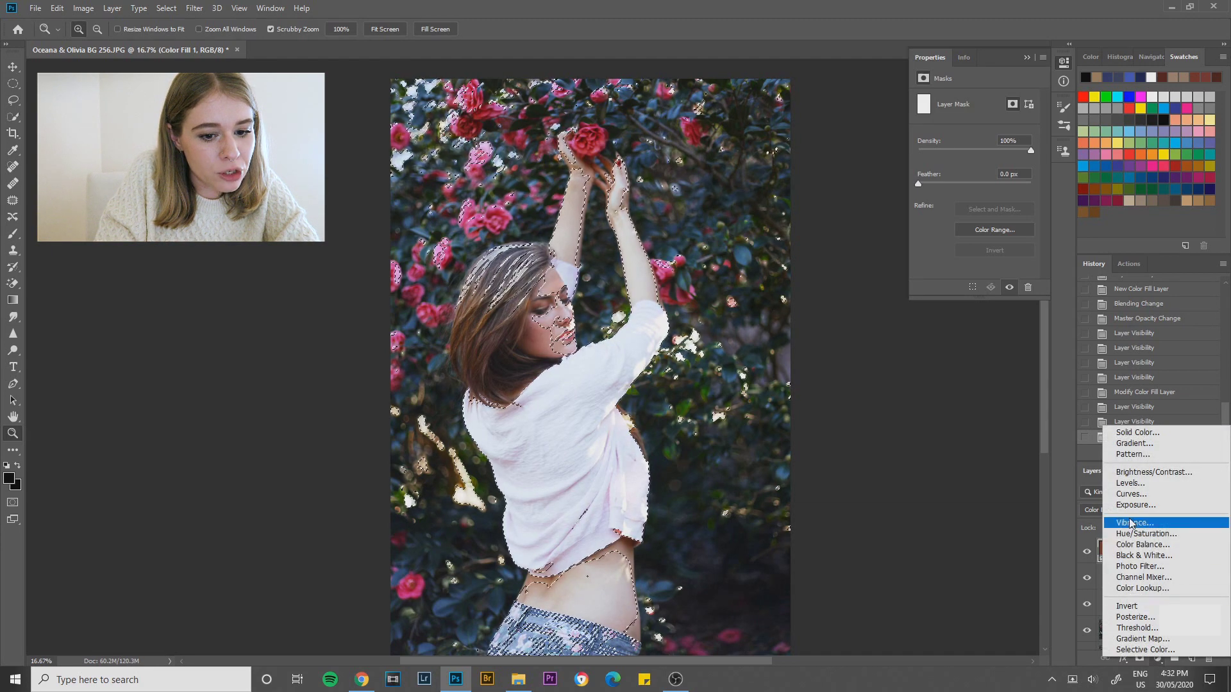
left_click(1130, 484)
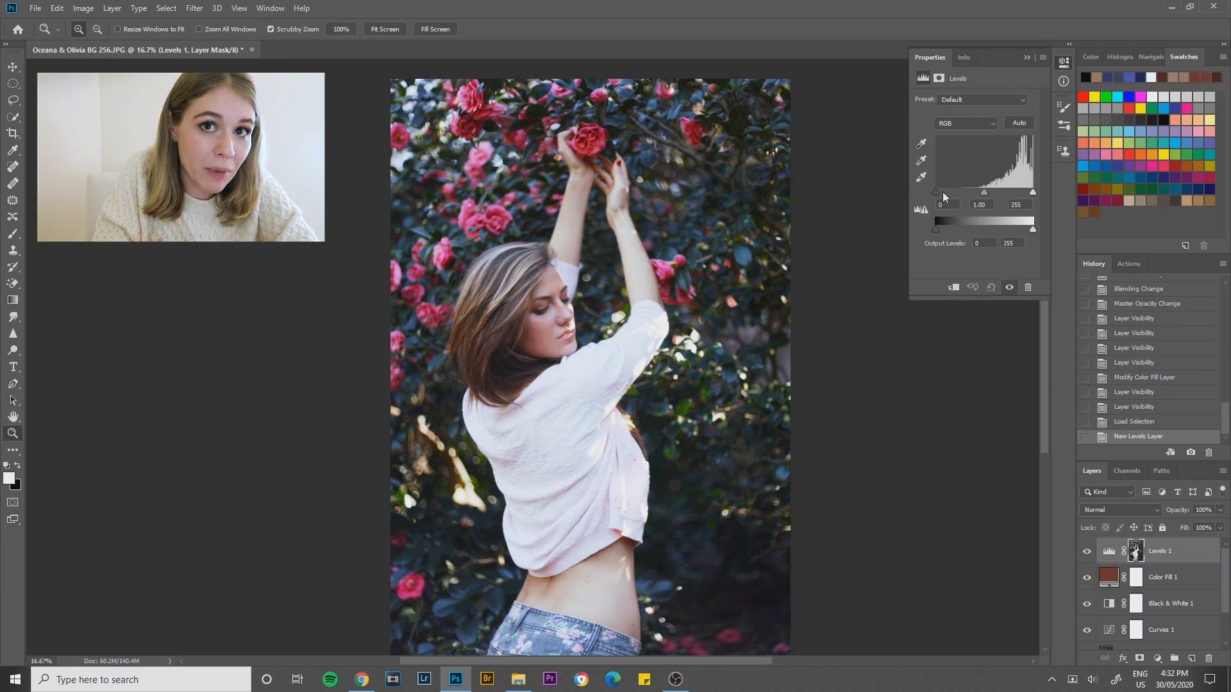
Set the Levels layer's black input to 25 and white input to 253, and compare the photo without and with it
left_click_drag(936, 192, 936, 193)
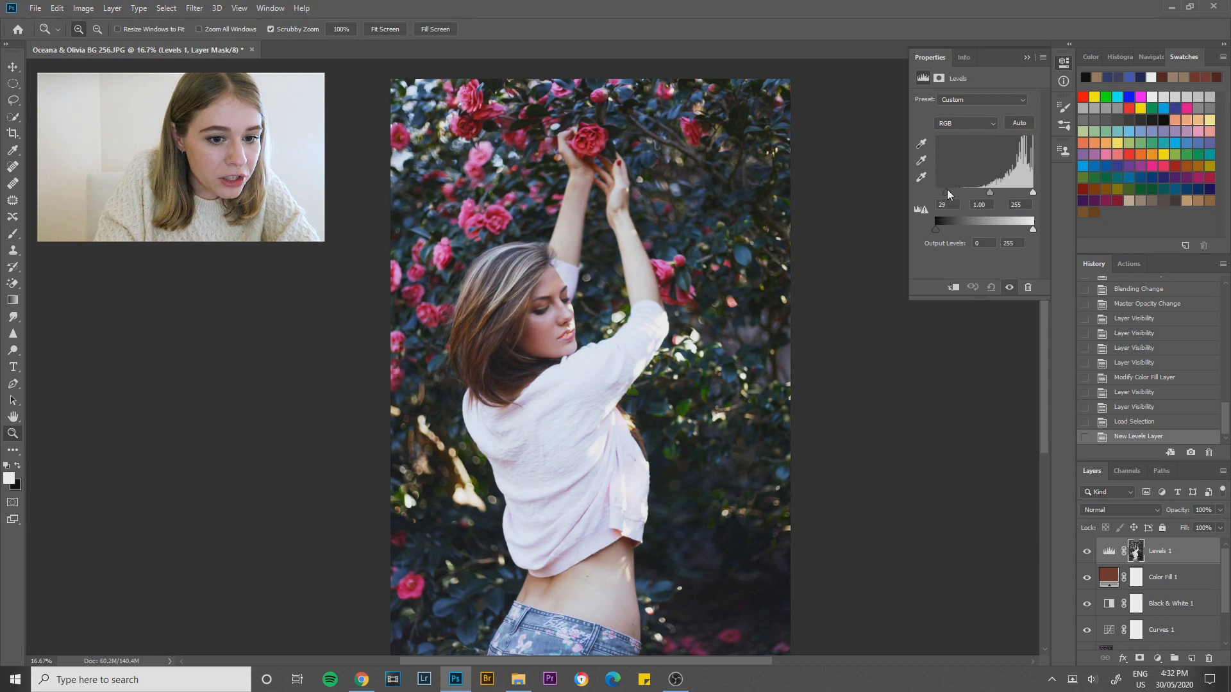
left_click_drag(945, 192, 947, 193)
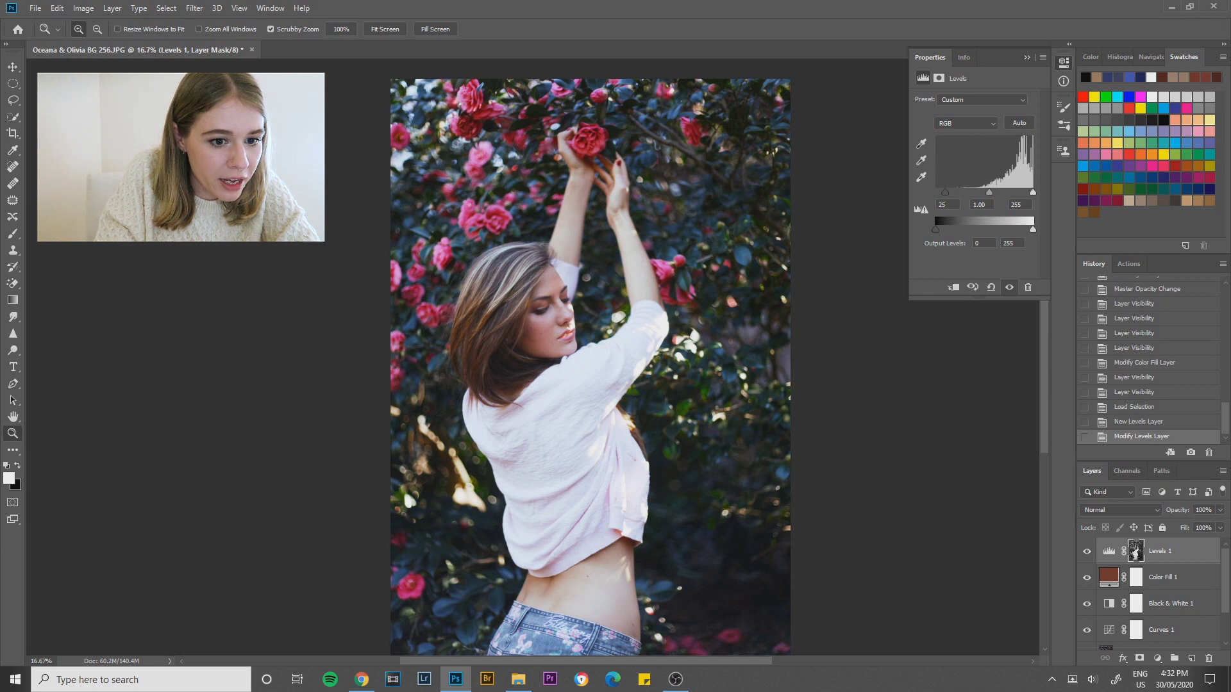
left_click_drag(1033, 192, 1027, 194)
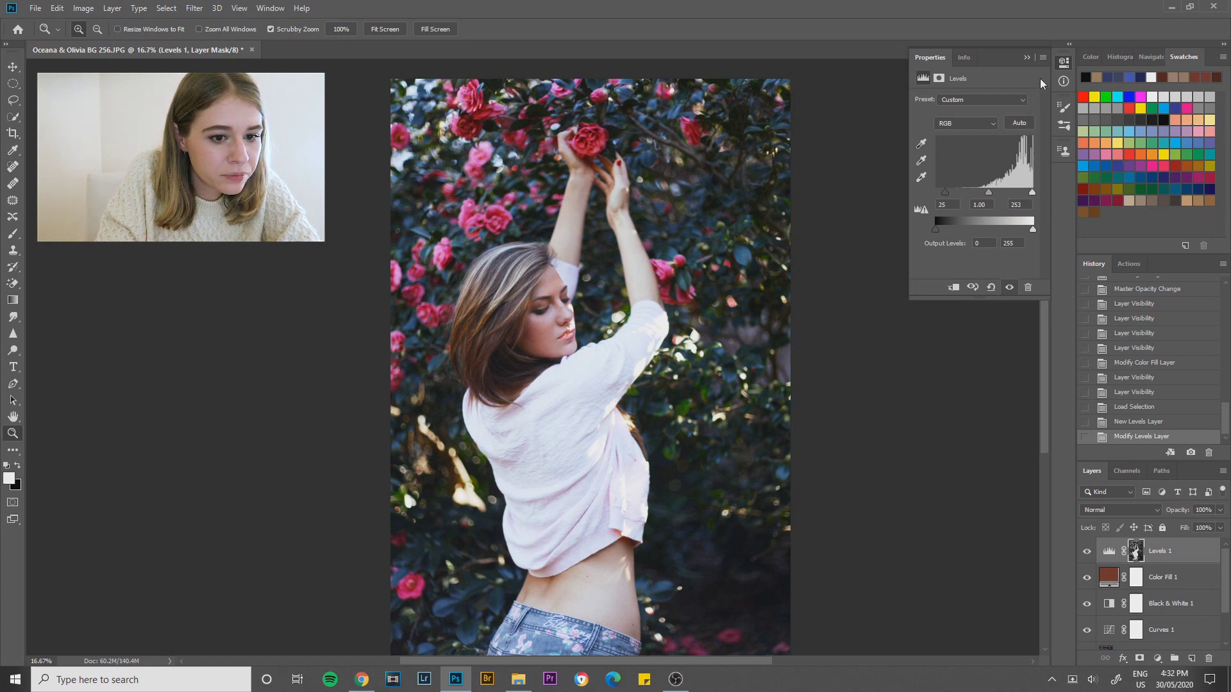
left_click(1062, 62)
left_click(1087, 551)
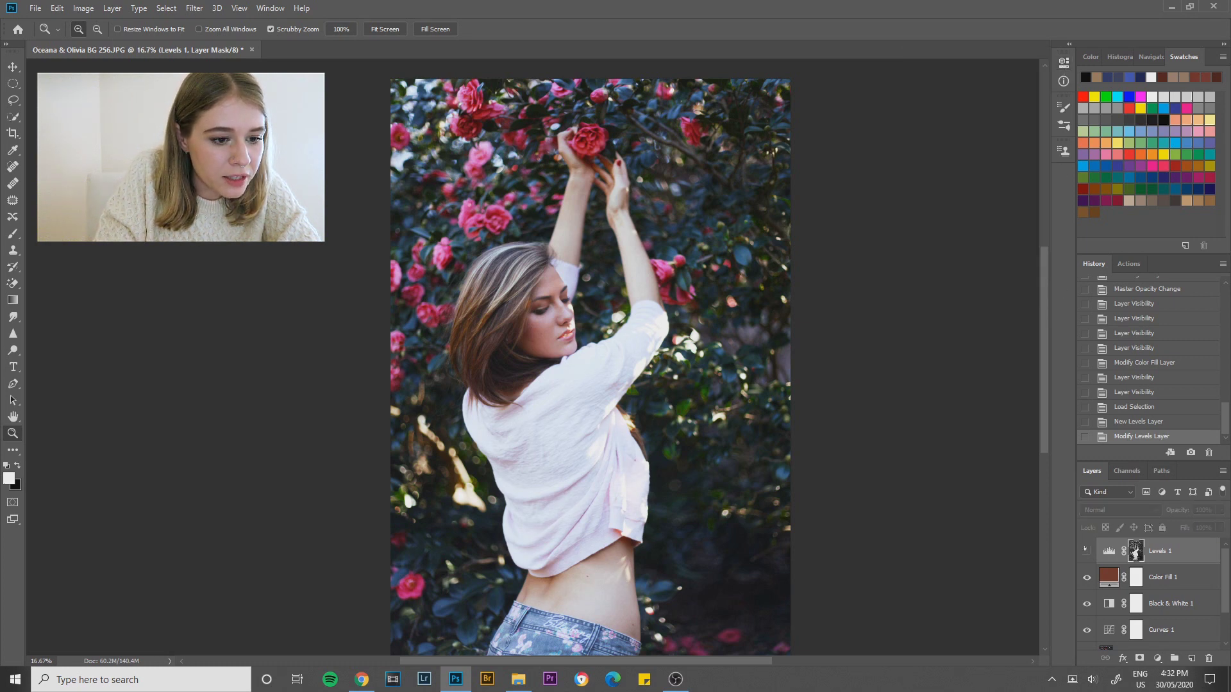
left_click(1087, 551)
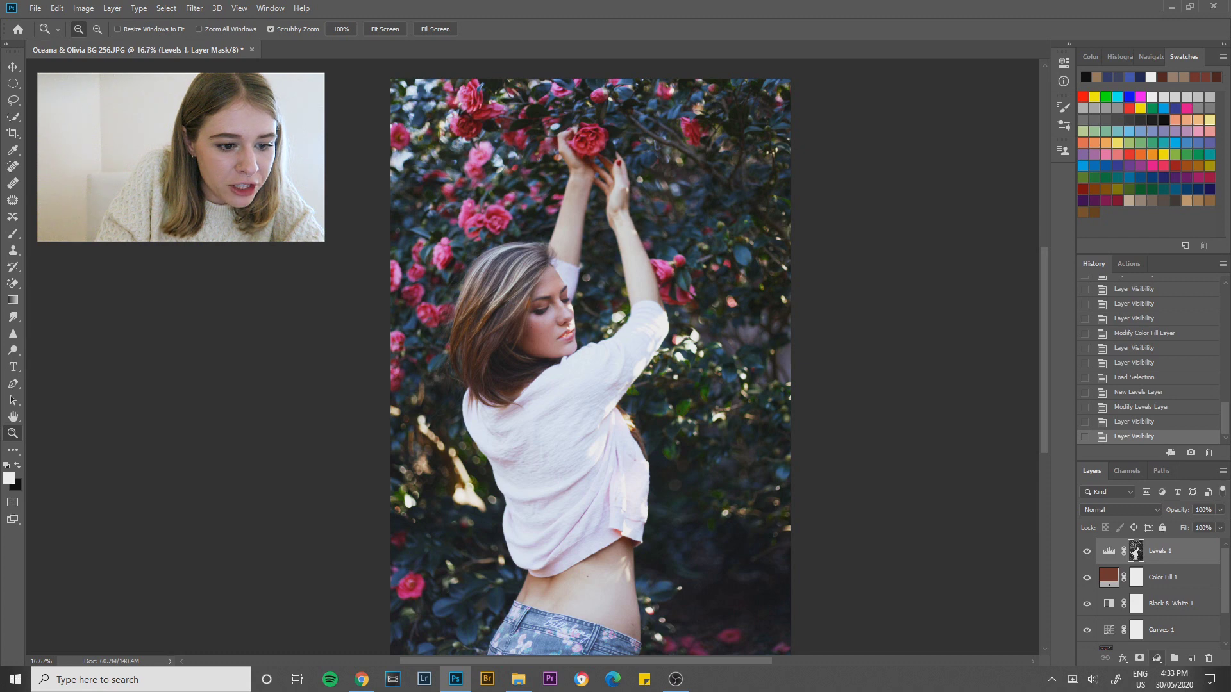
Add a second Black & White adjustment layer above the Levels layer and lower its opacity to 8%
left_click(1156, 659)
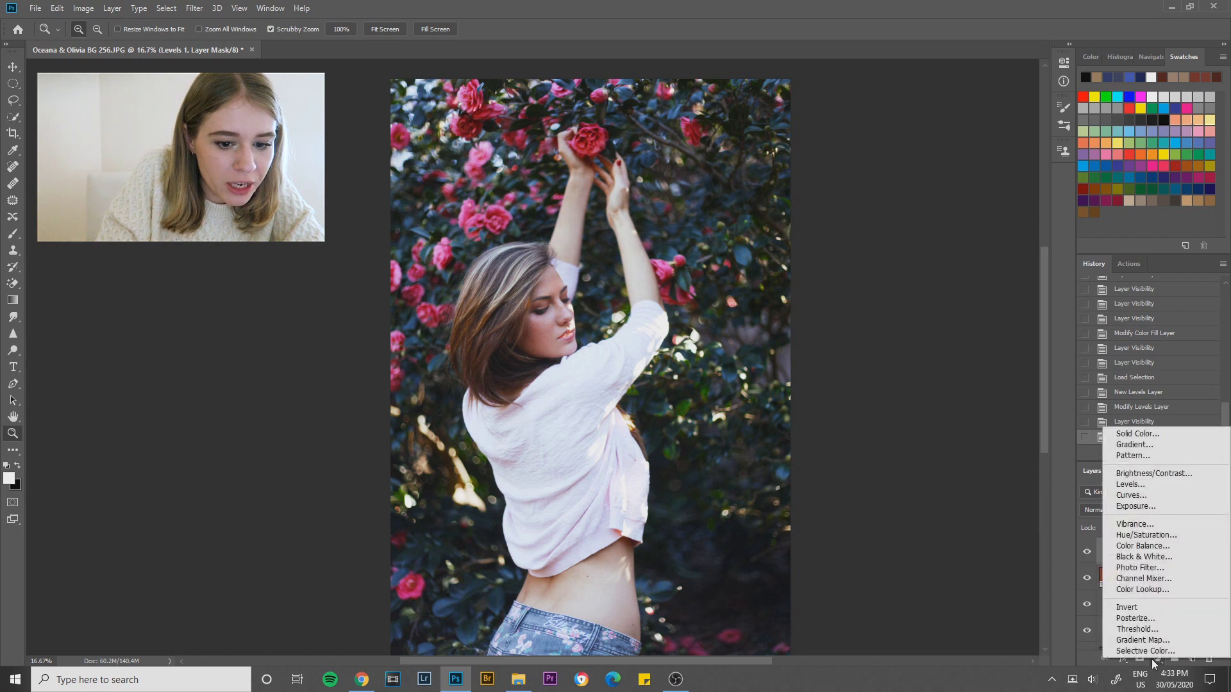
left_click(1139, 559)
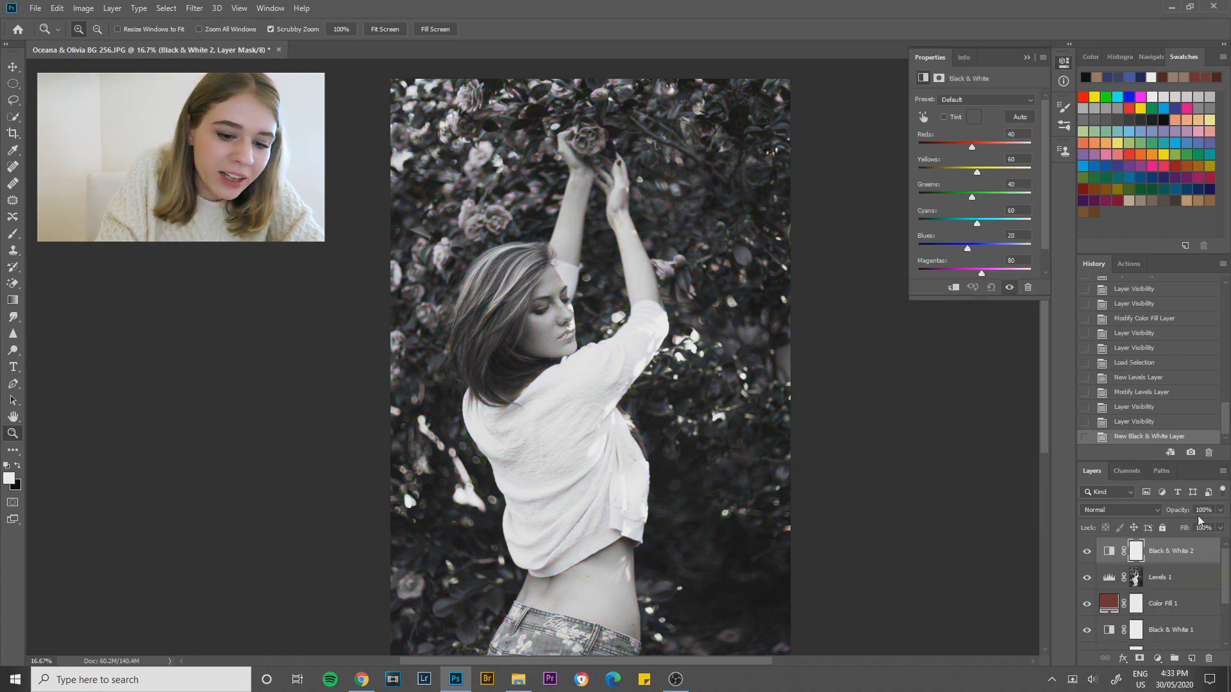
left_click(1220, 510)
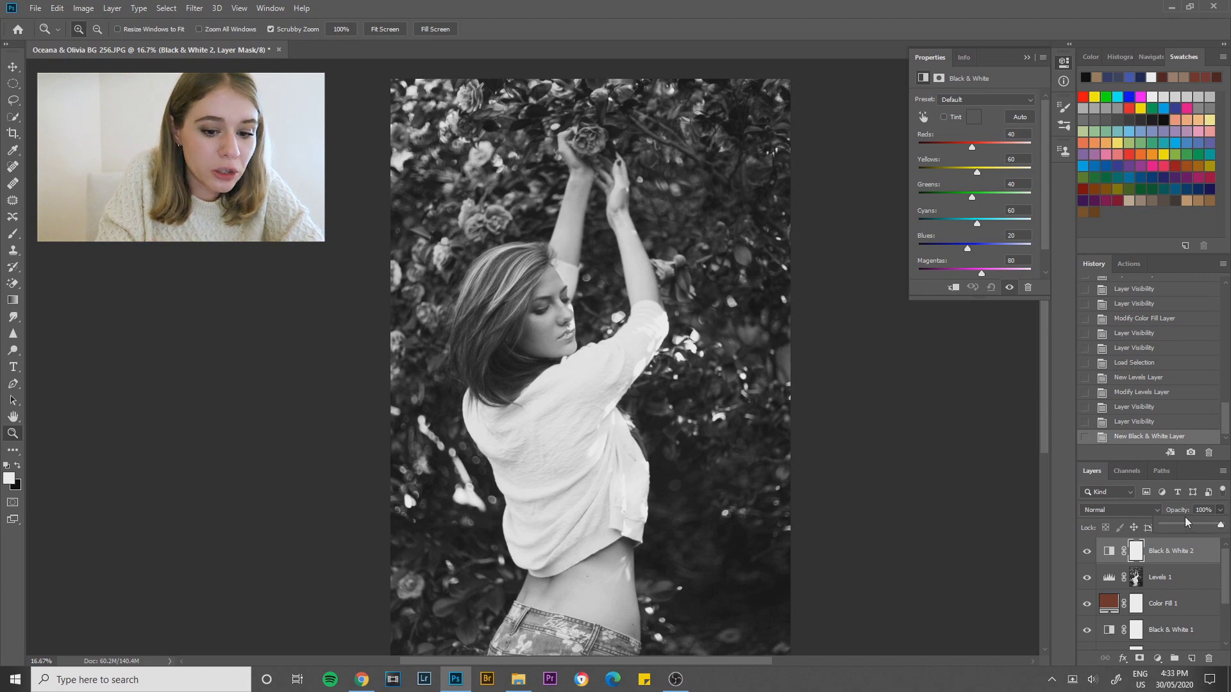
left_click(1167, 526)
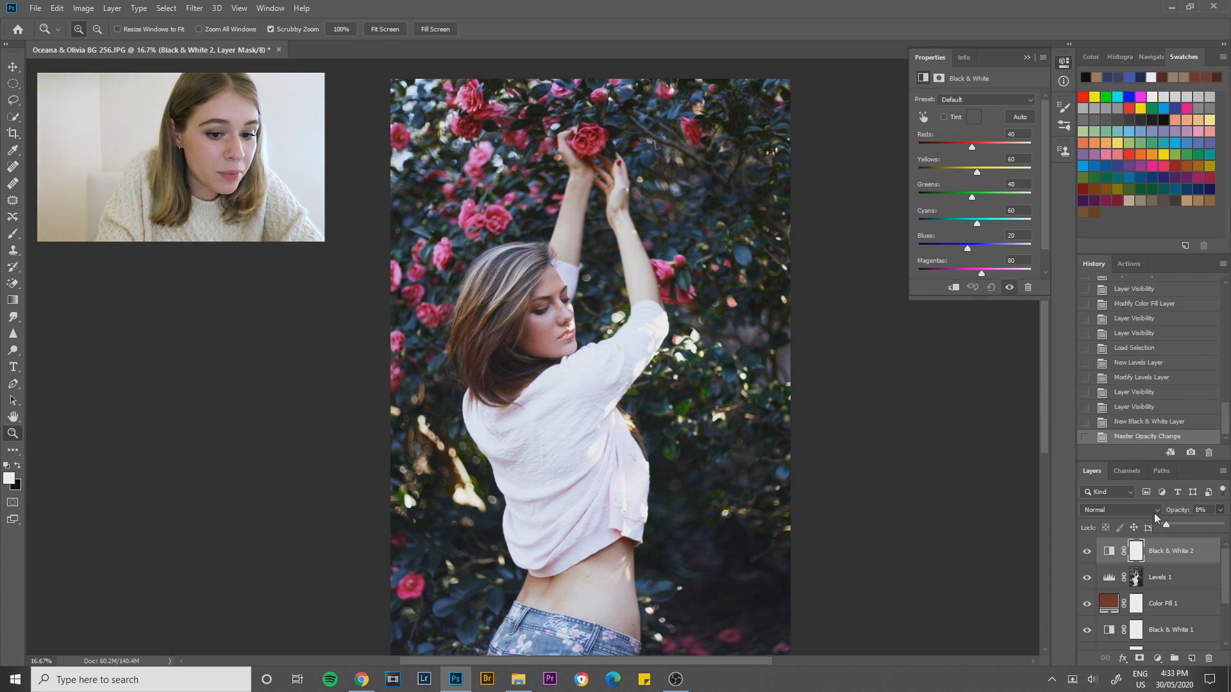
left_click(1086, 552)
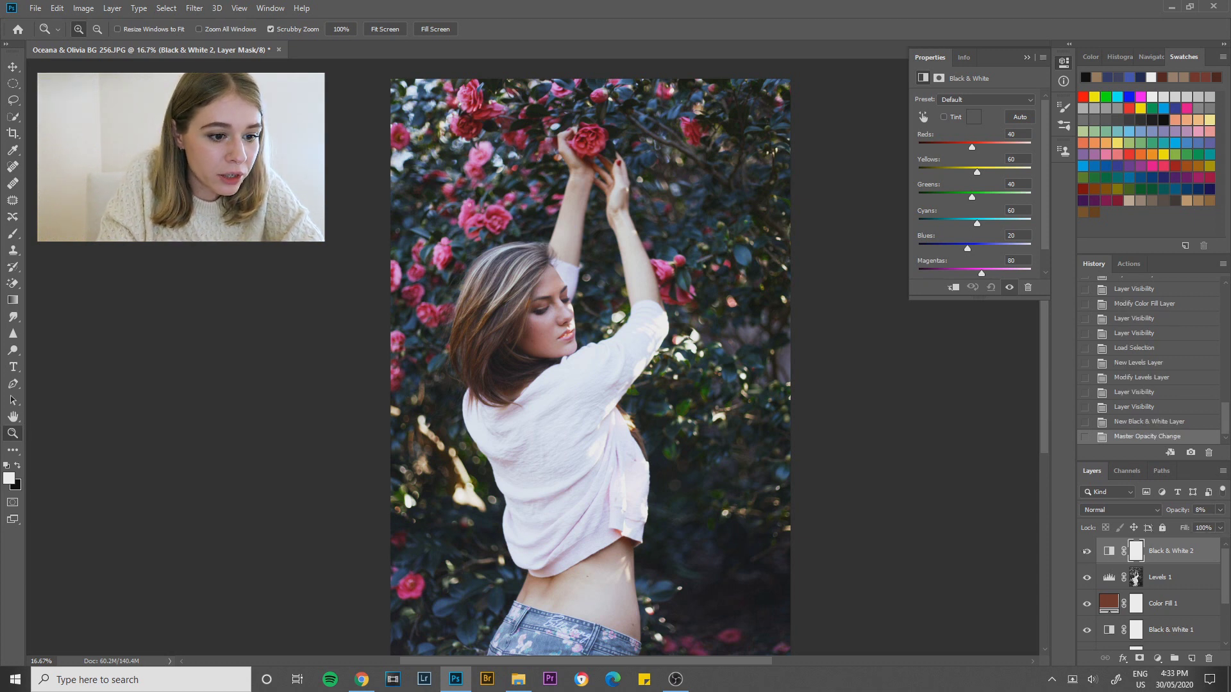
Compare the photo without and with the second Black & White layer, and duplicate the Background copy layer
left_click(1086, 551)
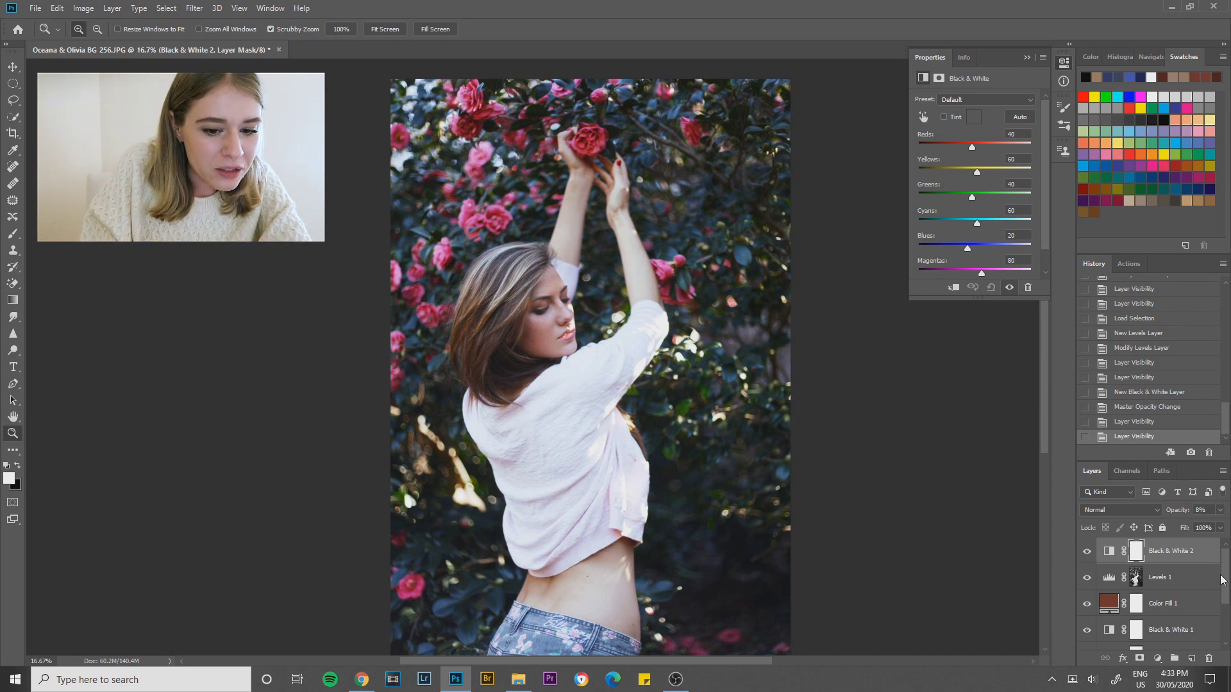
left_click_drag(1226, 576, 1228, 641)
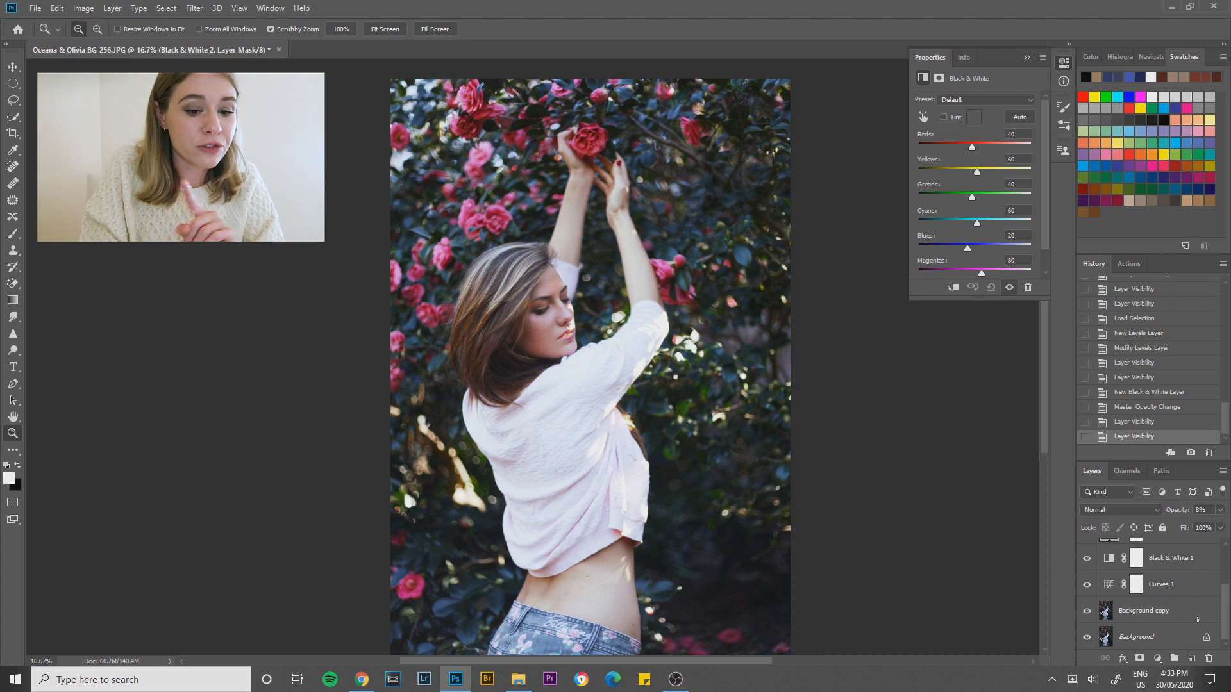
left_click(1145, 611)
left_click(1145, 611)
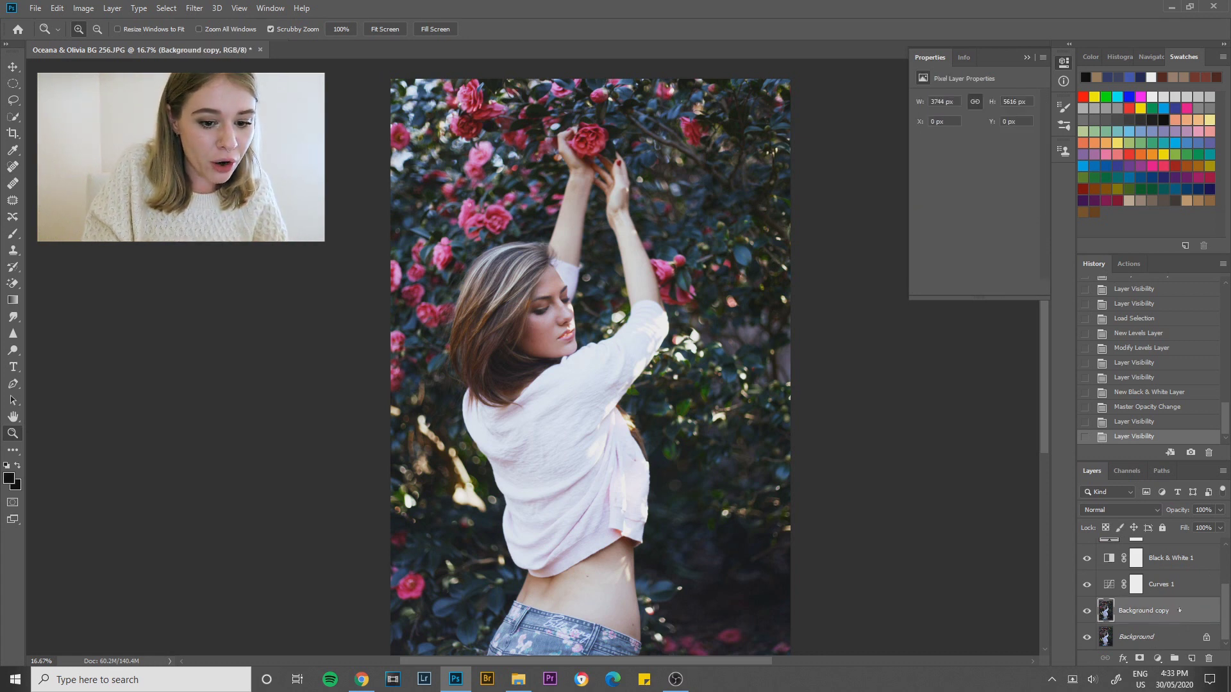
left_click_drag(1145, 612, 1191, 658)
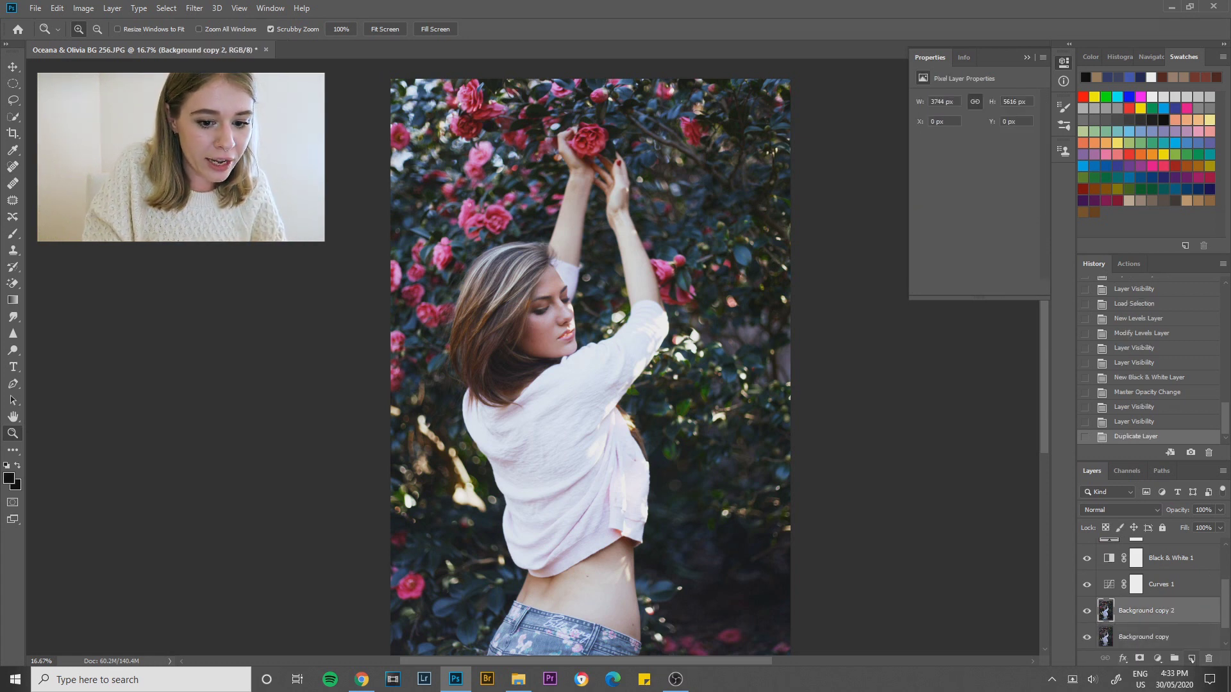
Apply a High Pass filter with a radius of 4.1 pixels to the duplicated layer
left_click(195, 8)
mouse_move(204, 263)
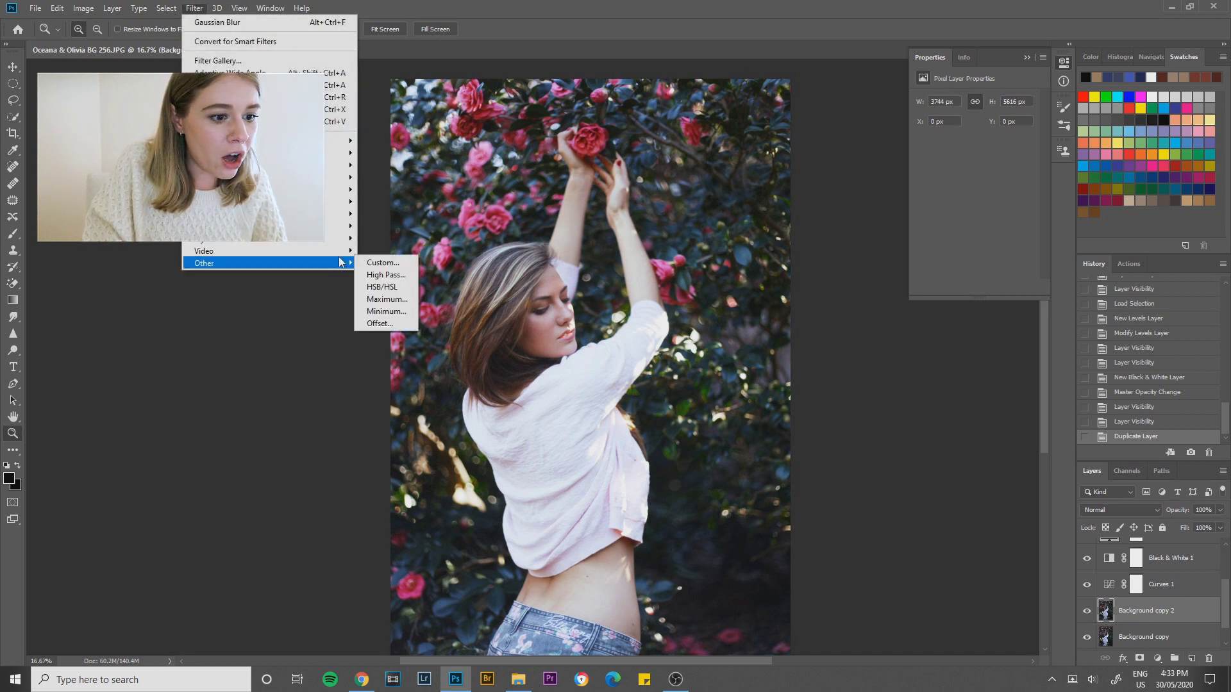
left_click(378, 275)
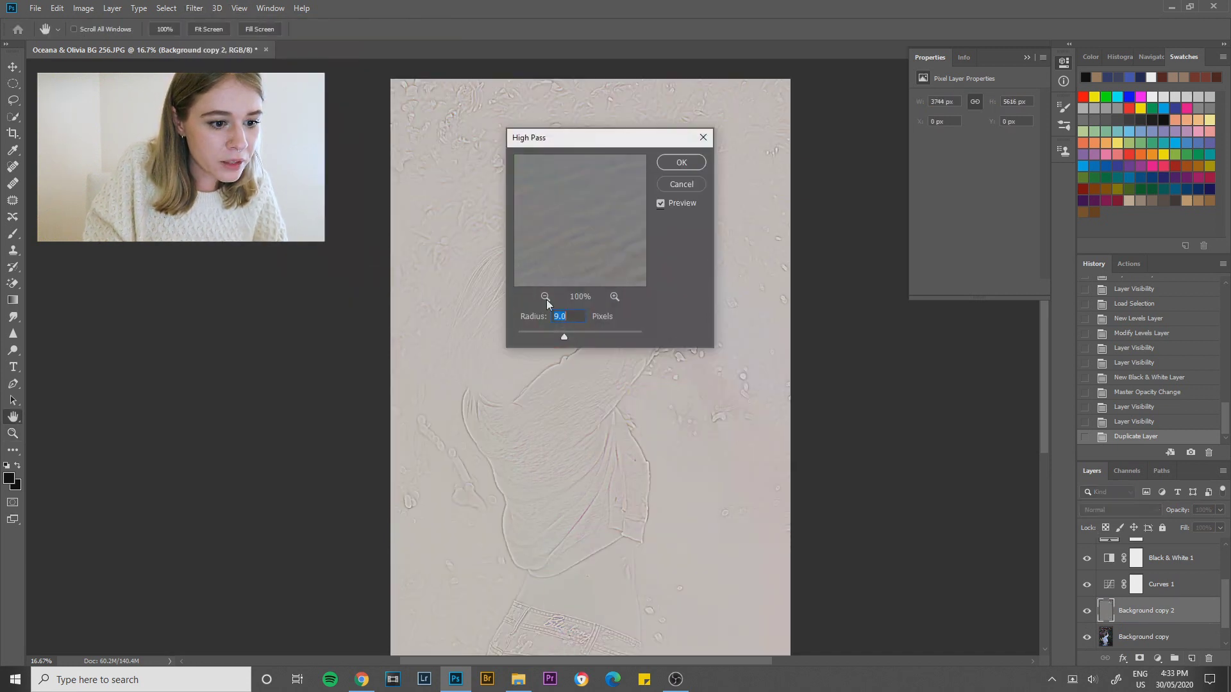
left_click(545, 336)
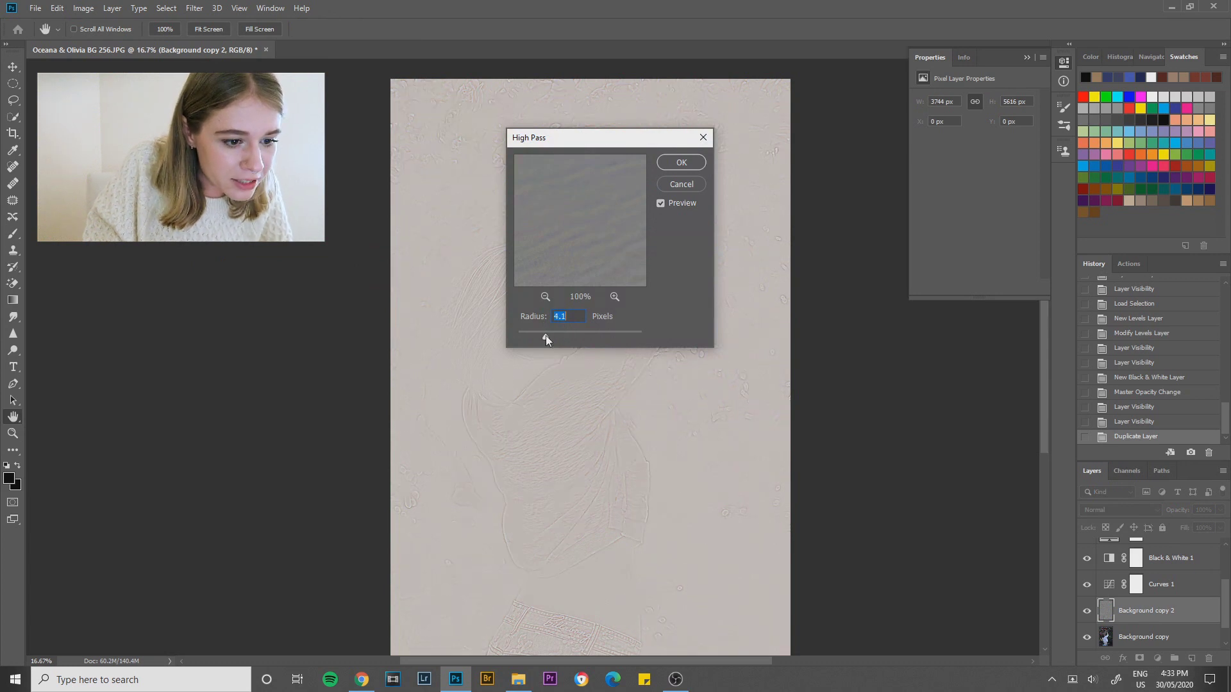
left_click(672, 163)
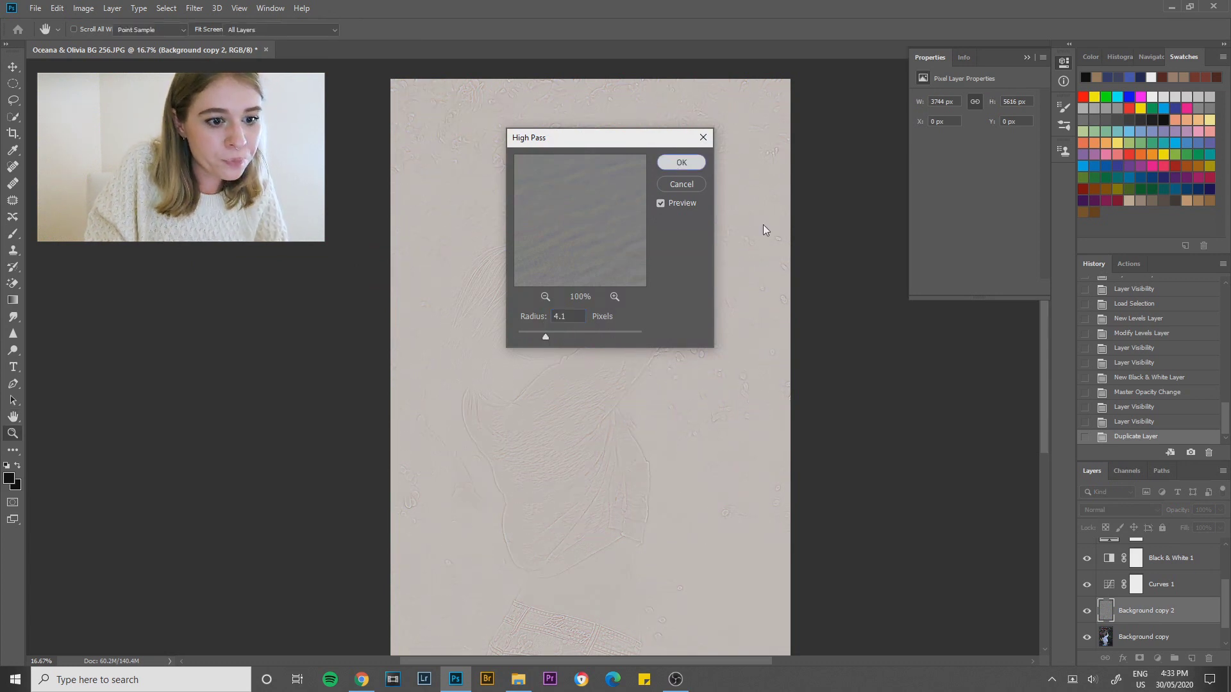
Set the High Pass layer's blending mode to Overlay and its opacity to 74%
left_click(1093, 508)
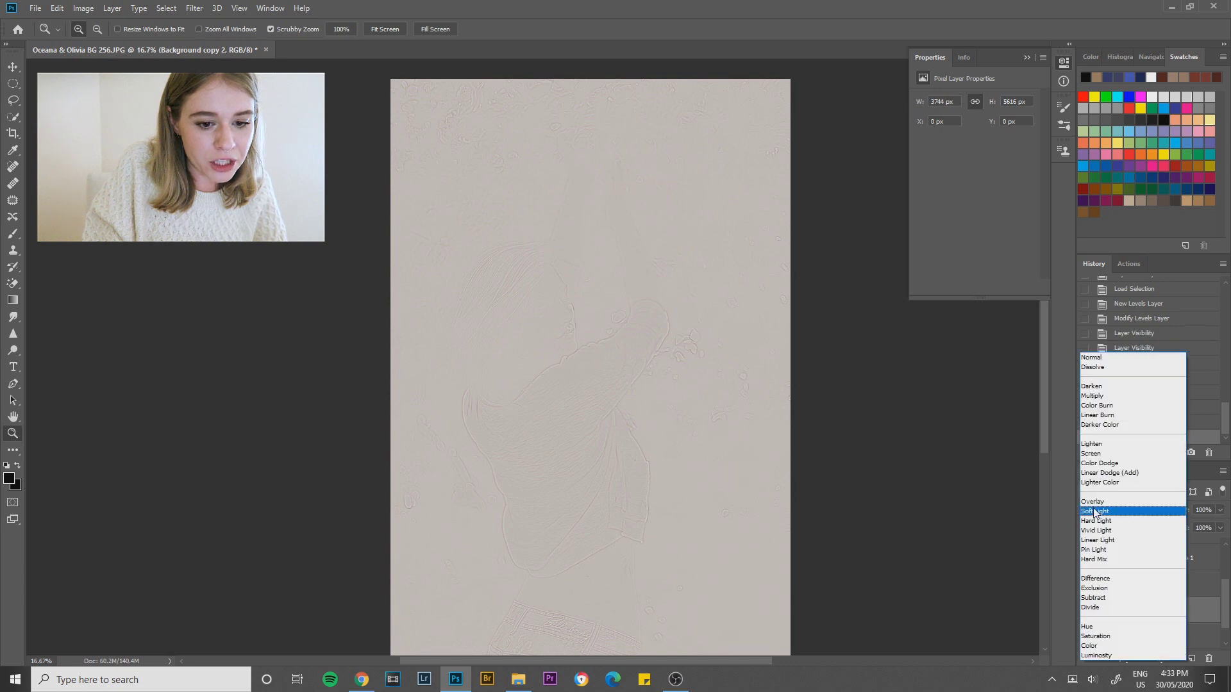
left_click(1093, 503)
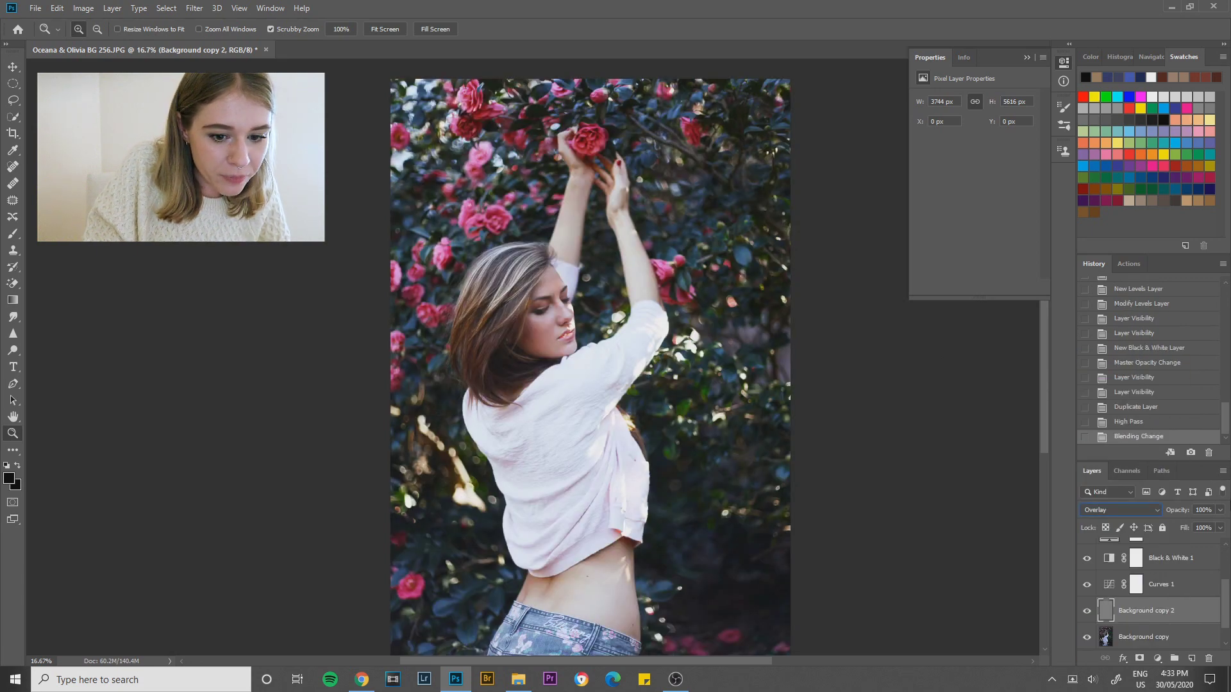
left_click(1220, 511)
left_click_drag(1221, 516, 1183, 524)
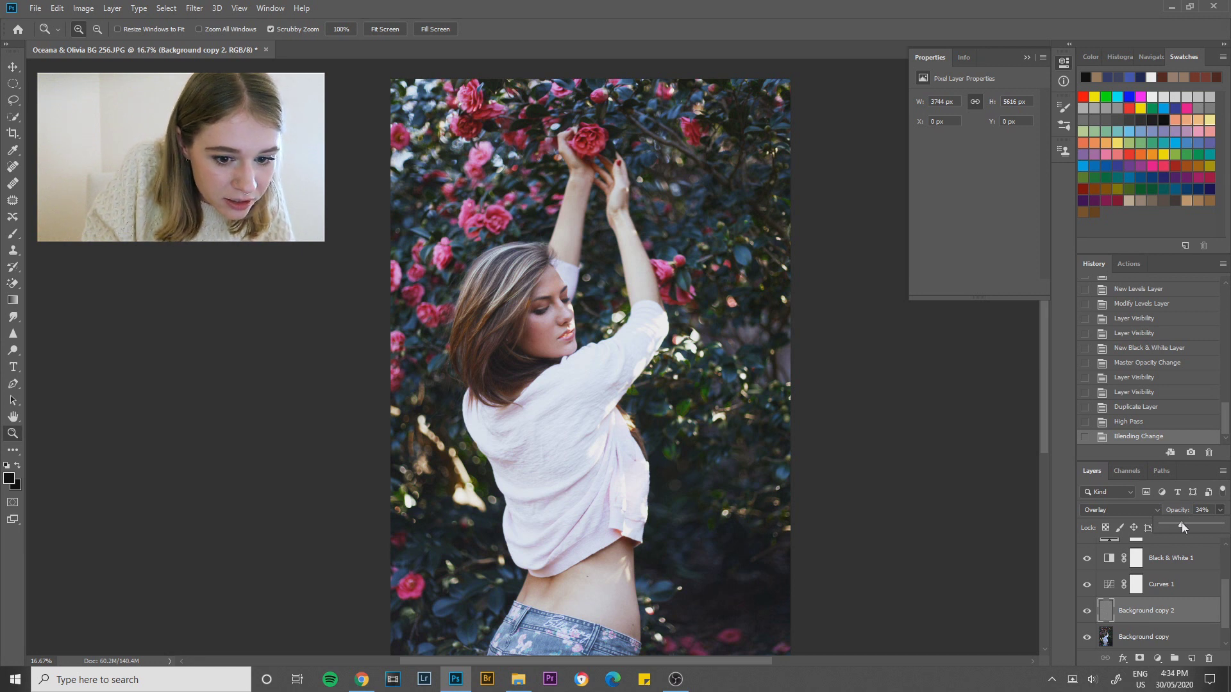
left_click_drag(1183, 522, 1205, 523)
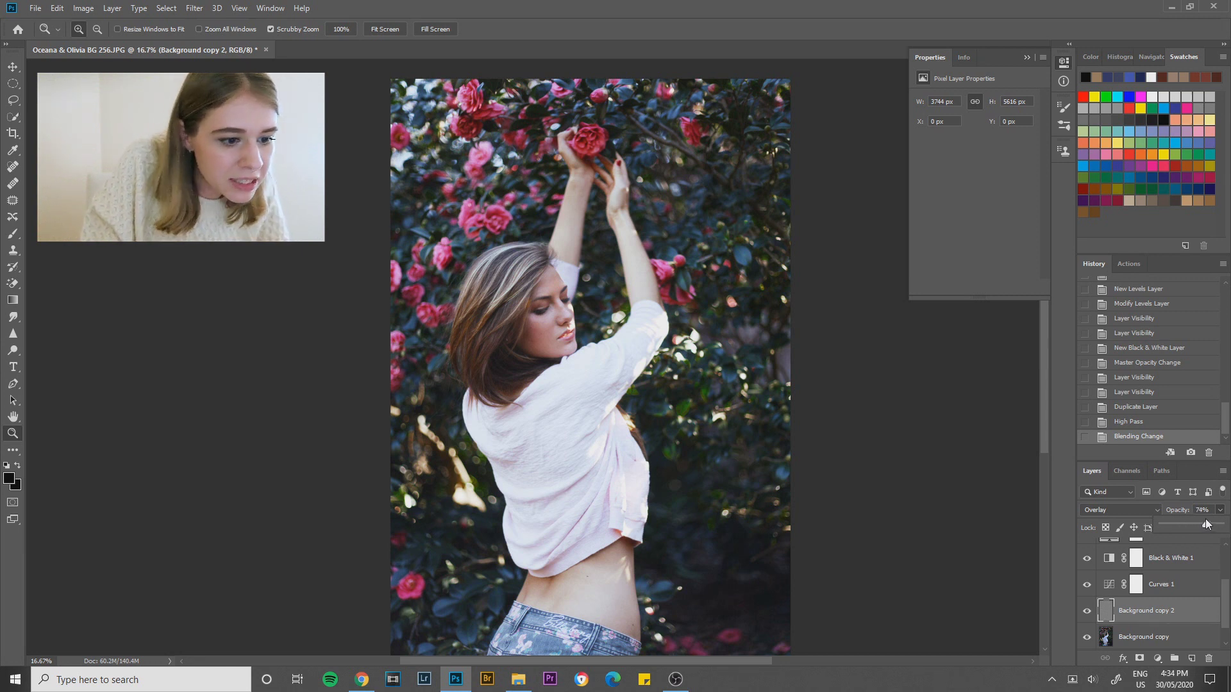
Compare the photo without and with the High Pass sharpening, both in full and close up on the face
left_click(1098, 616)
left_click(1087, 611)
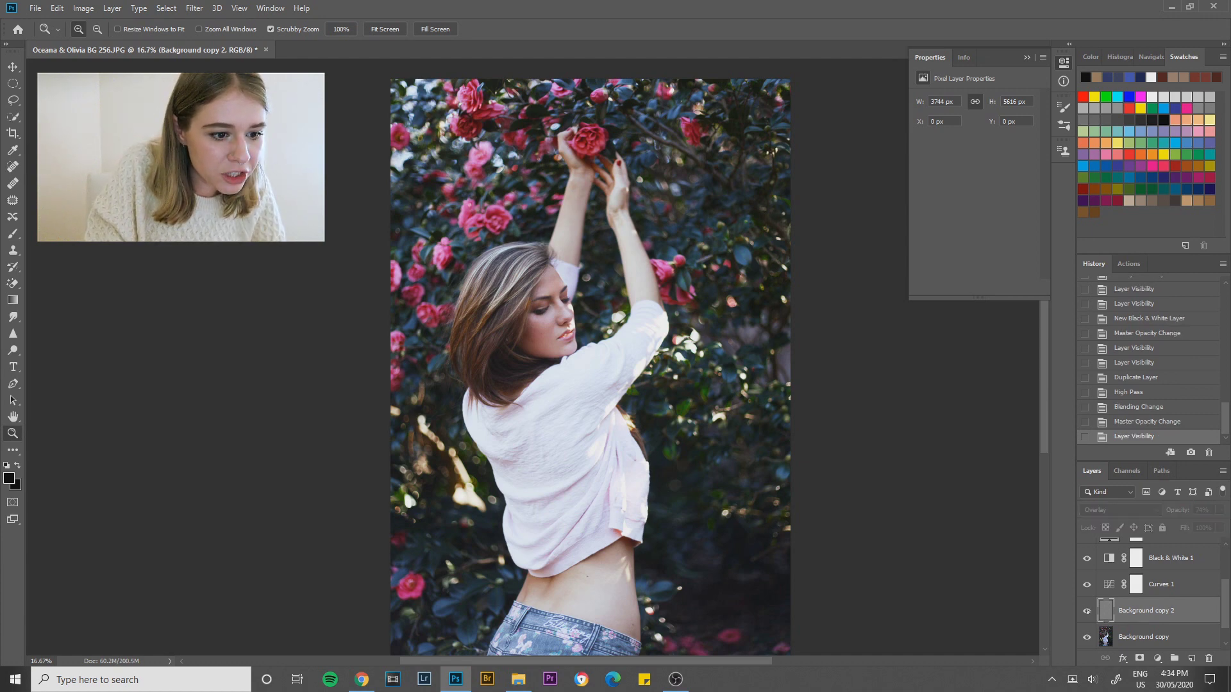
left_click(1087, 611)
left_click_drag(573, 349, 654, 384)
left_click(1087, 611)
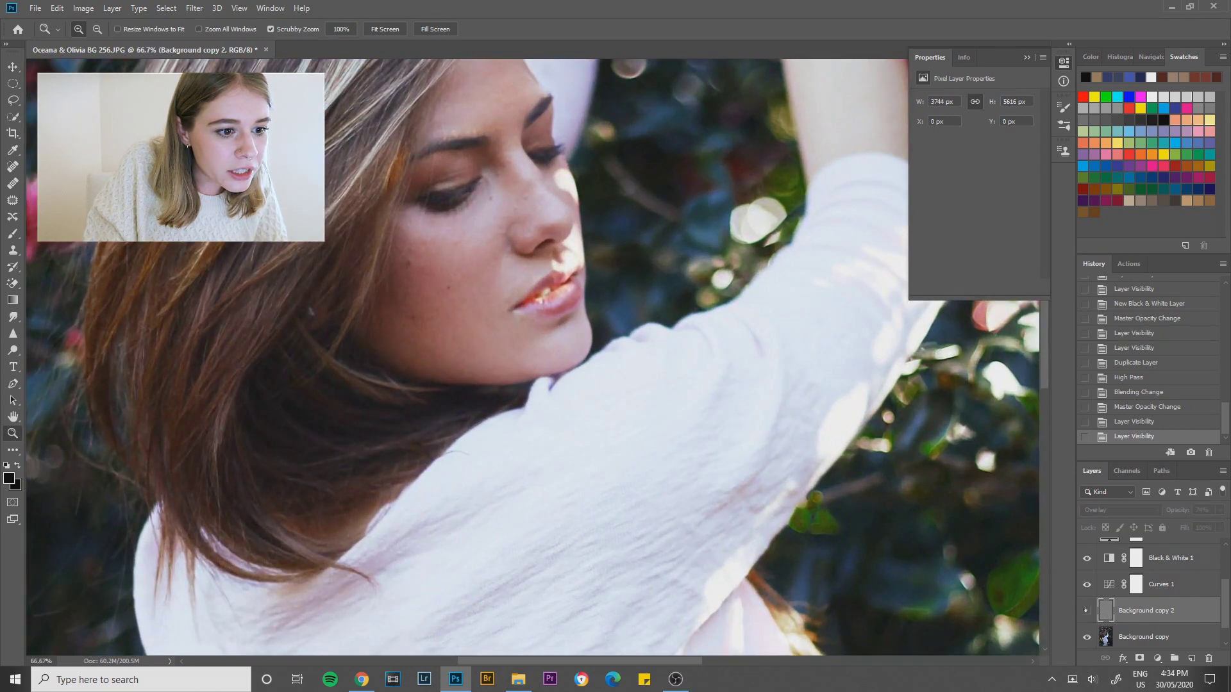
left_click(1087, 611)
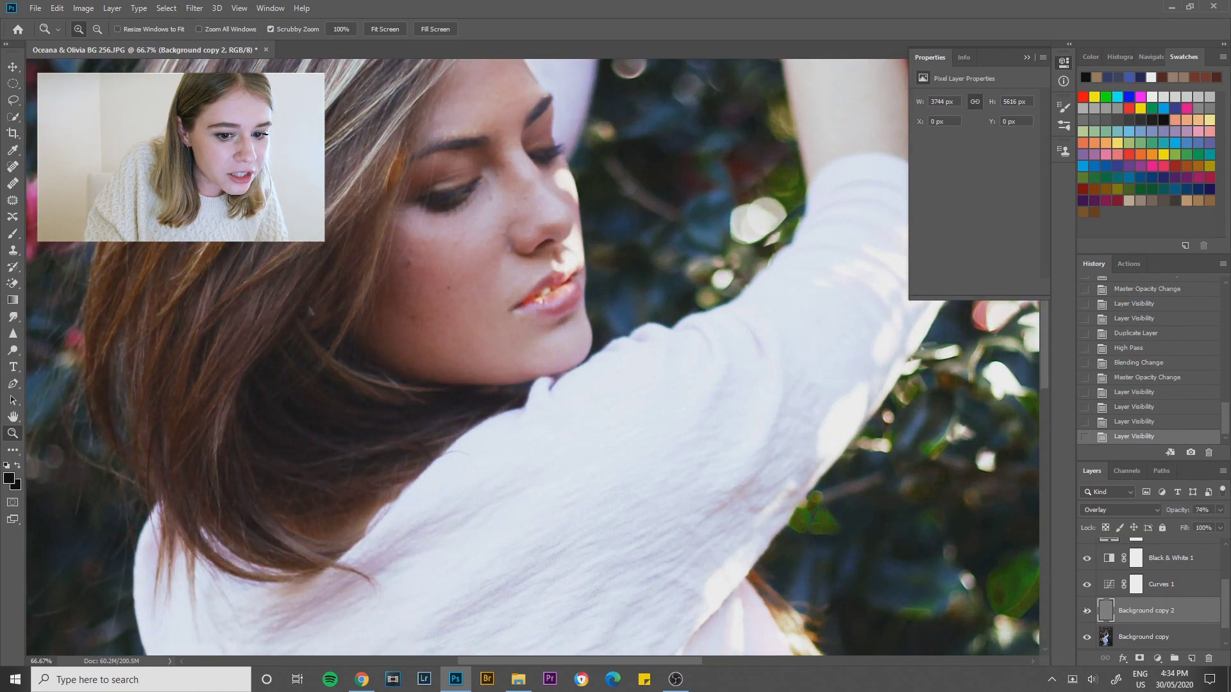
key("ctrl+minus")
key("ctrl+minus")
key("ctrl+minus")
key("ctrl+minus")
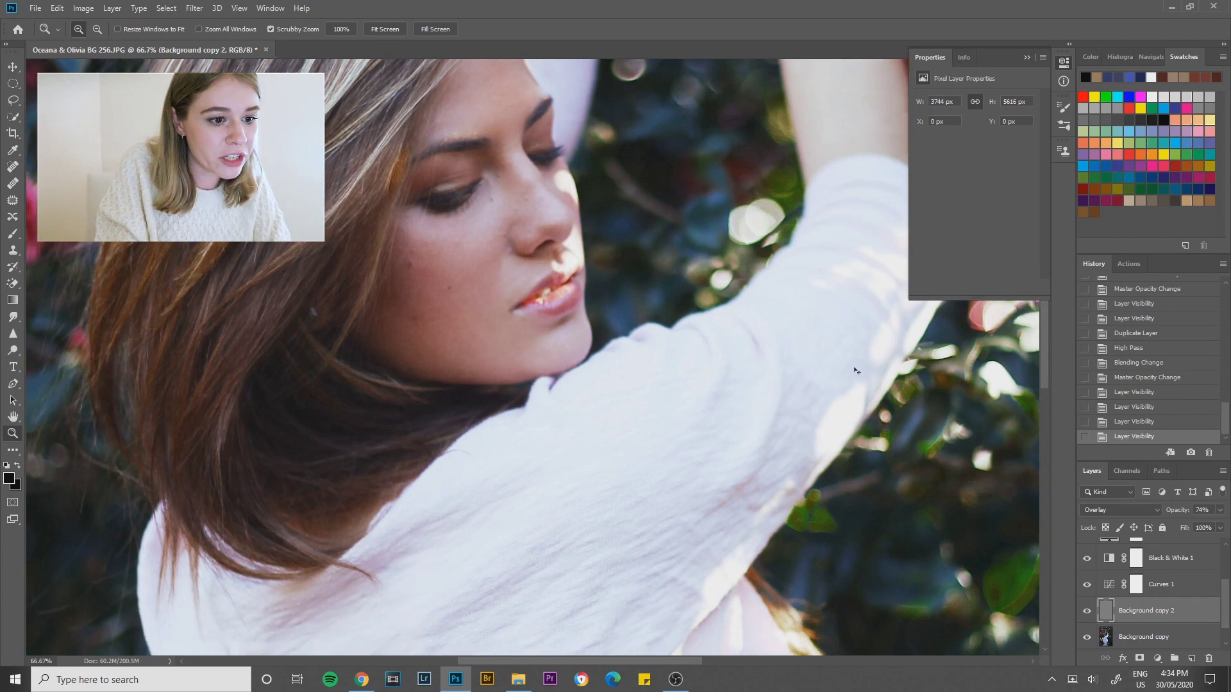
key("ctrl+minus")
key("ctrl+plus")
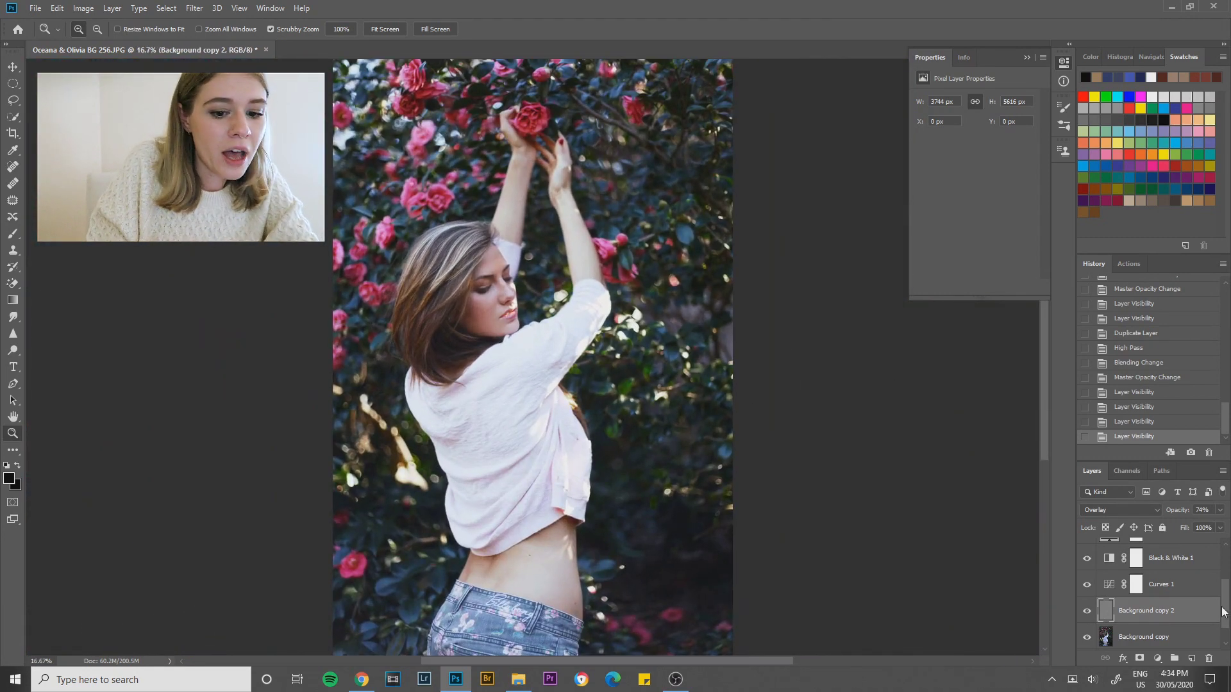
Duplicate the Background copy layer again, placing the new copy beneath the High Pass layer
scroll(1219, 551, "up", 2)
scroll(1220, 579, "down", 3)
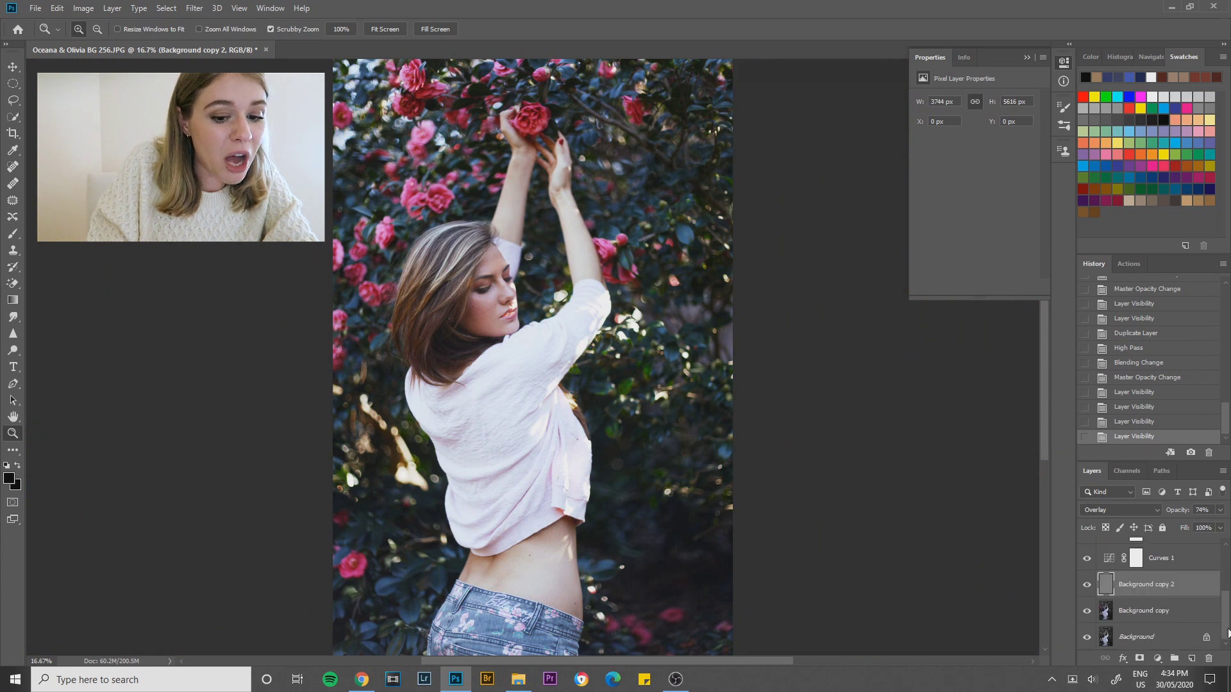
left_click(1185, 609)
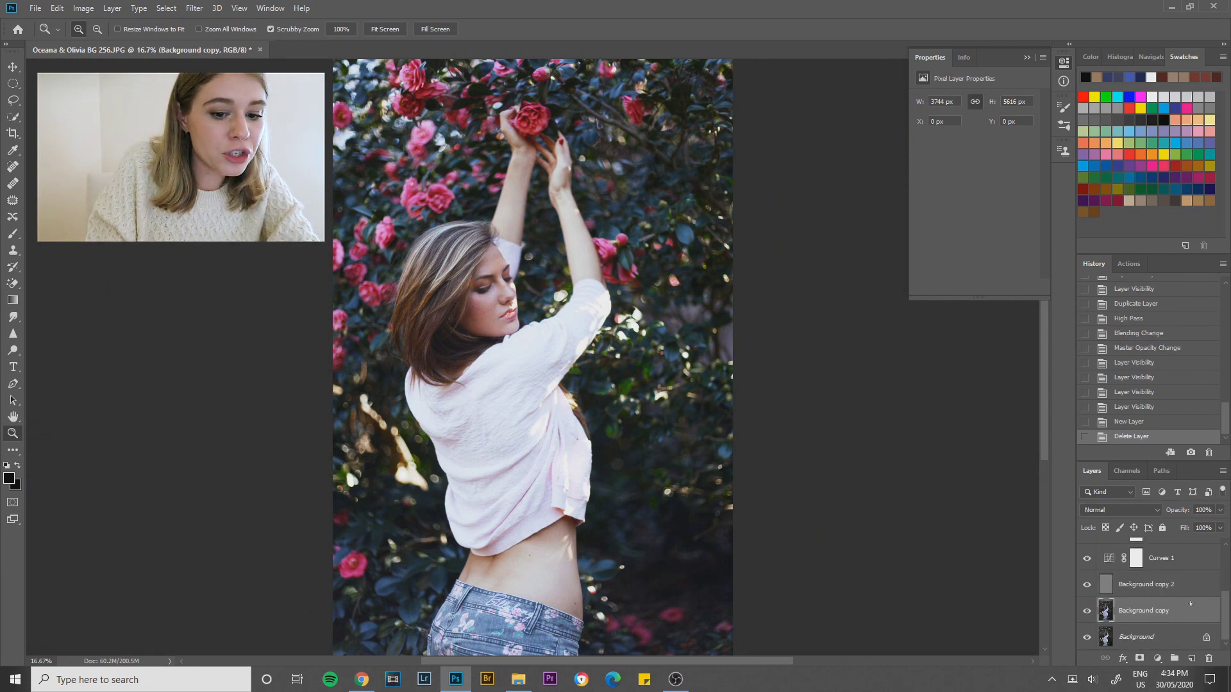
left_click_drag(1178, 608, 1191, 658)
Add 17.27% noise with uniform distribution to the new copy, Background copy 3
left_click(194, 7)
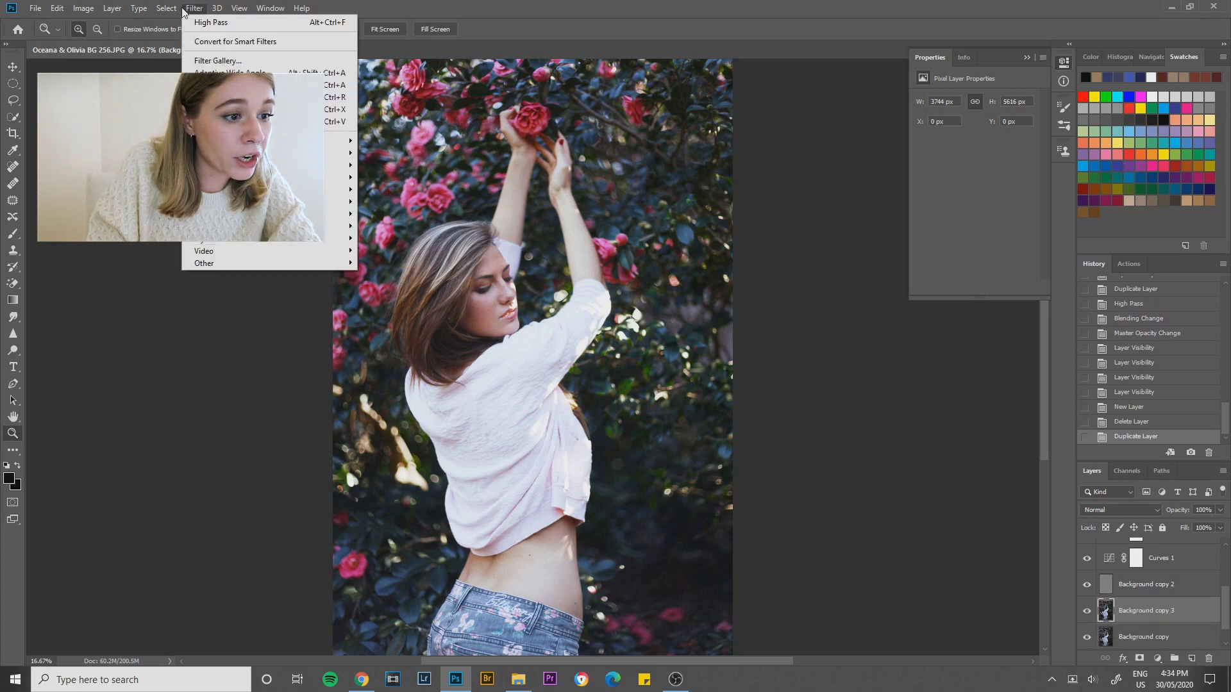
mouse_move(340, 189)
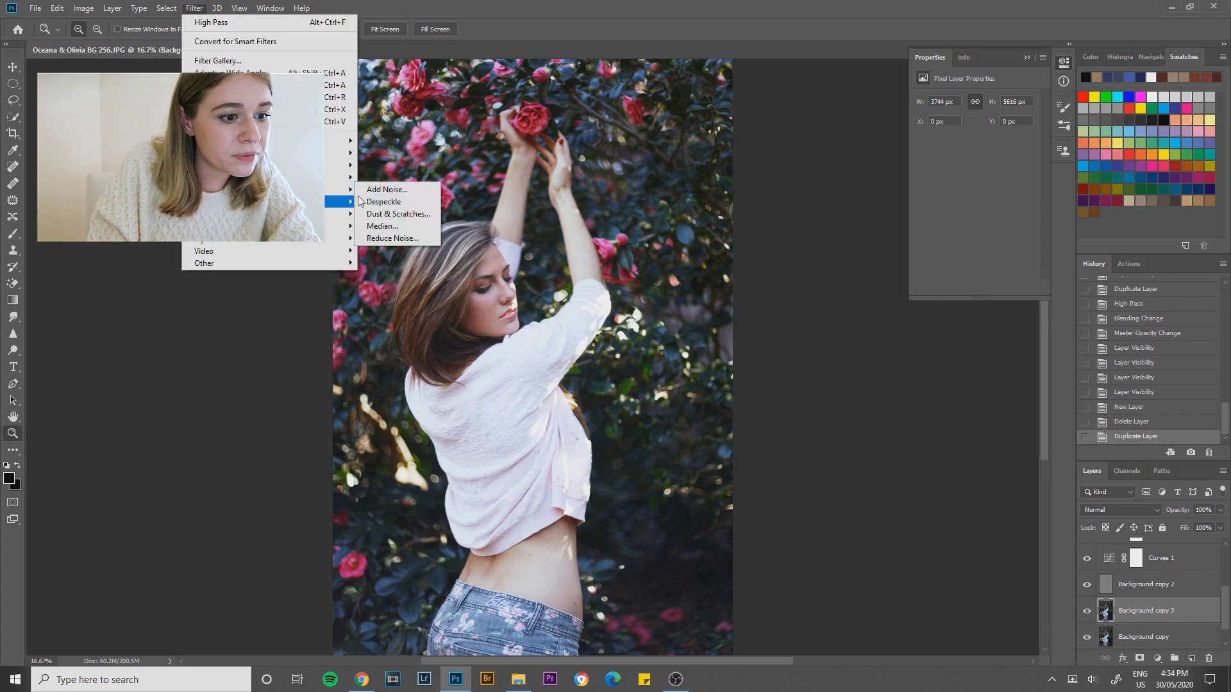
left_click(385, 189)
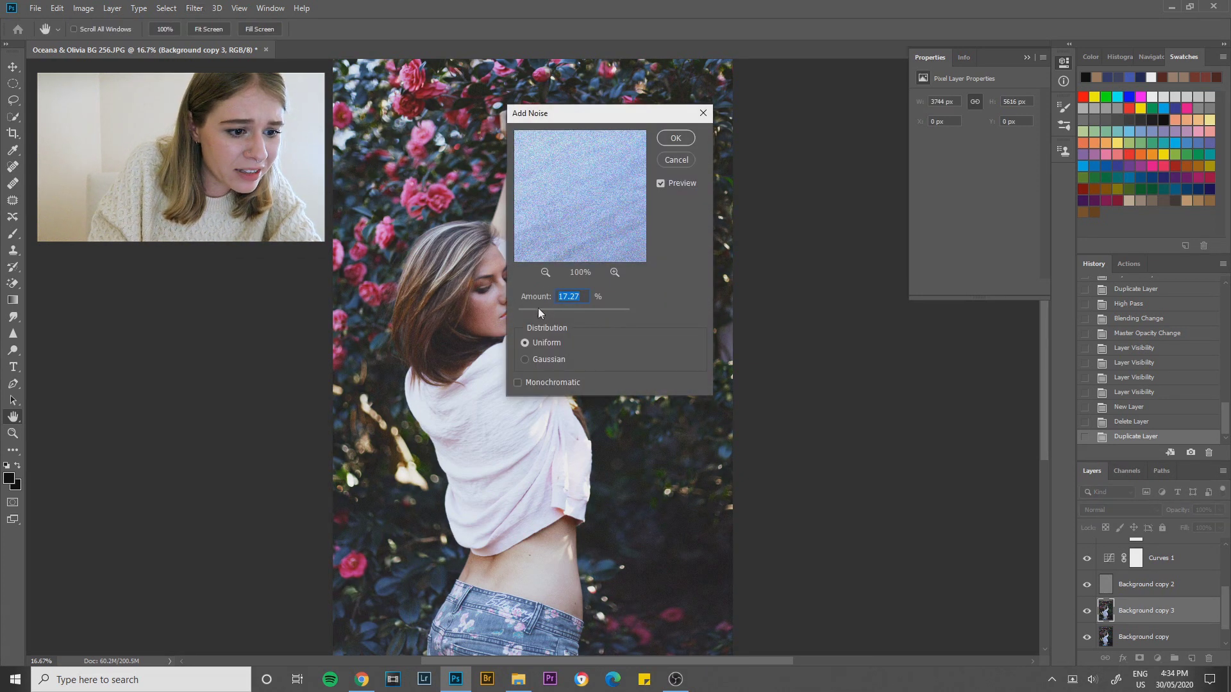
left_click(675, 139)
key("z")
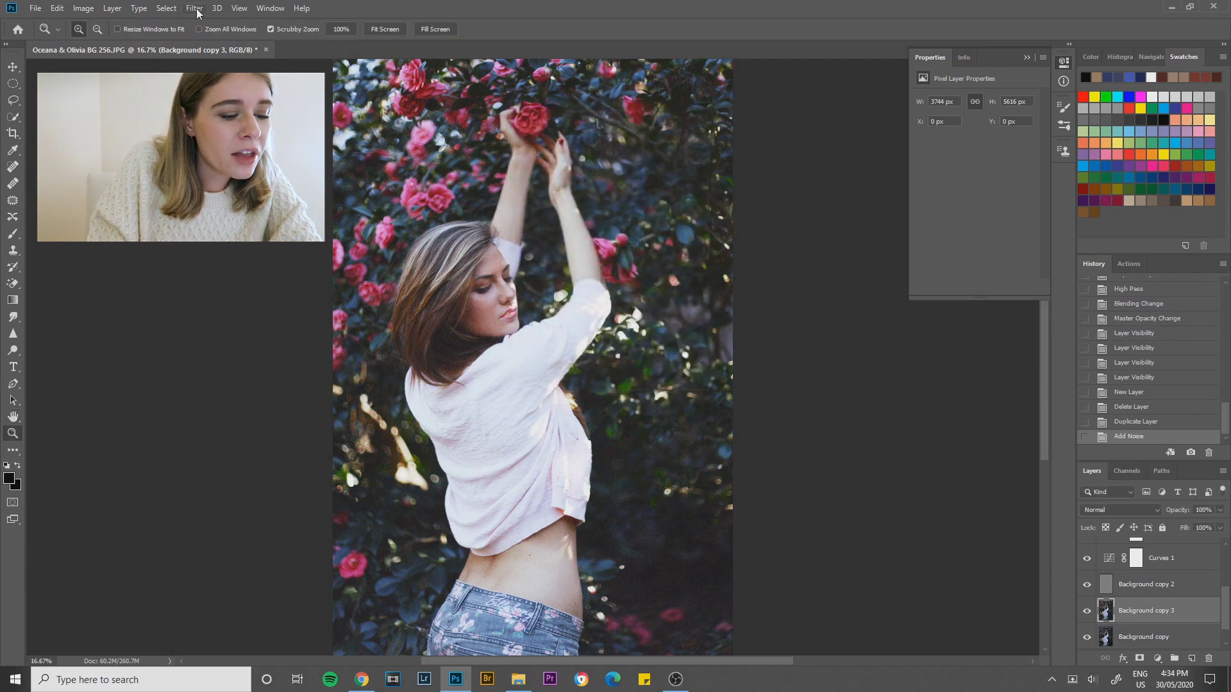
Soften the noise on Background copy 3 with a Gaussian Blur of 2.0 pixels radius
left_click(194, 9)
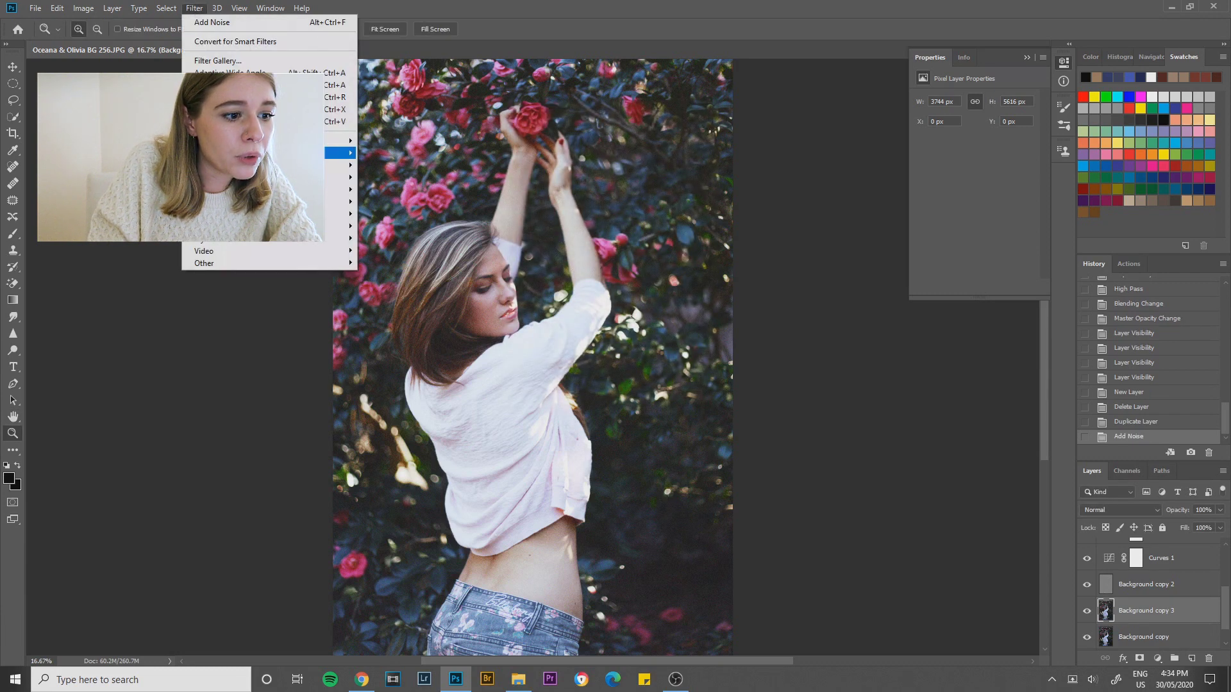
mouse_move(307, 153)
left_click(142, 201)
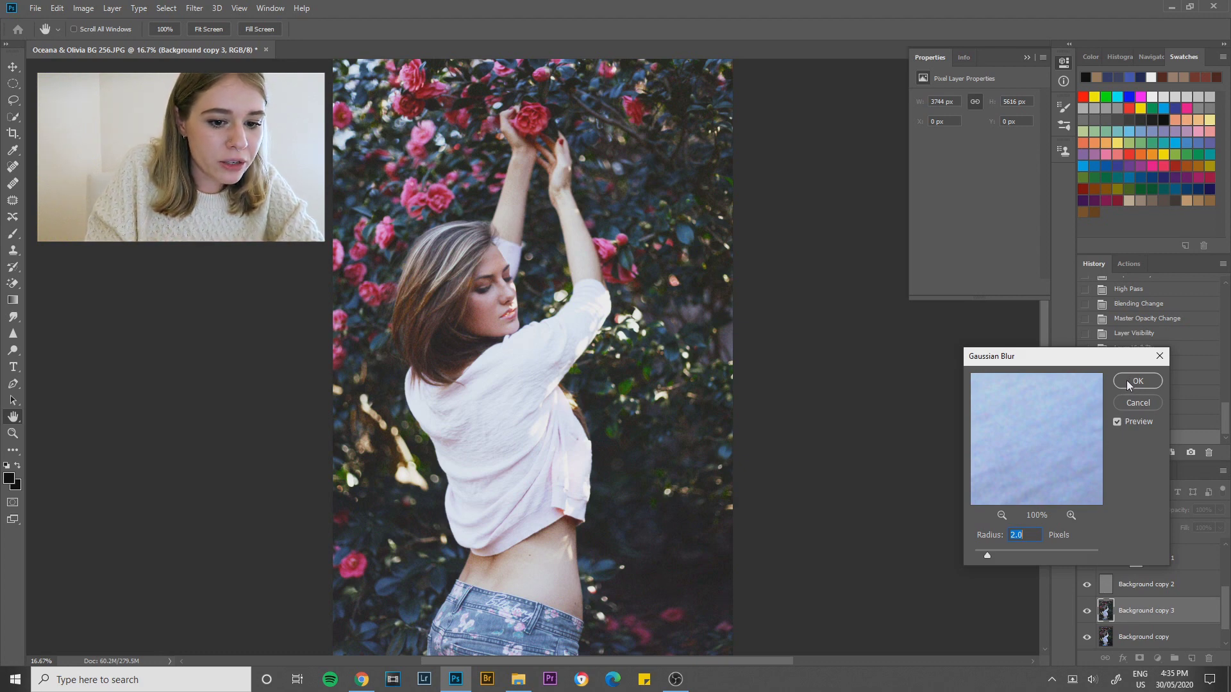
left_click(1133, 383)
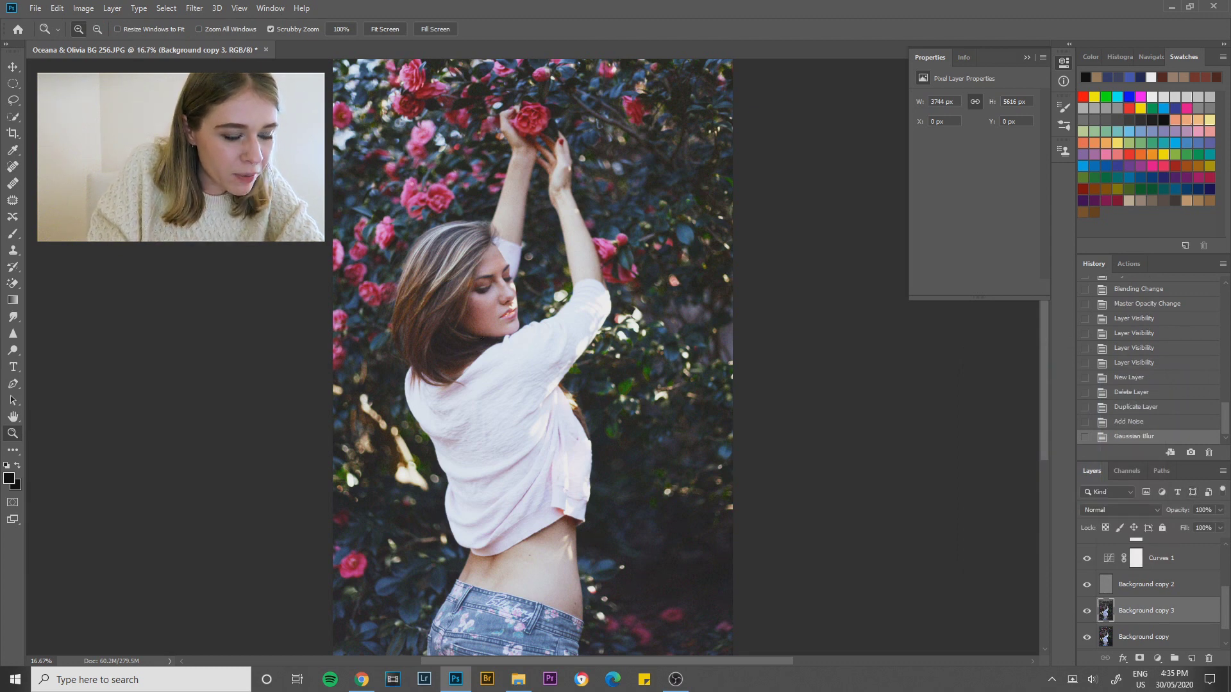
Lower the grain layer's opacity to 43% while checking the face close up, and fit the whole photo on screen
left_click_drag(480, 339, 554, 276)
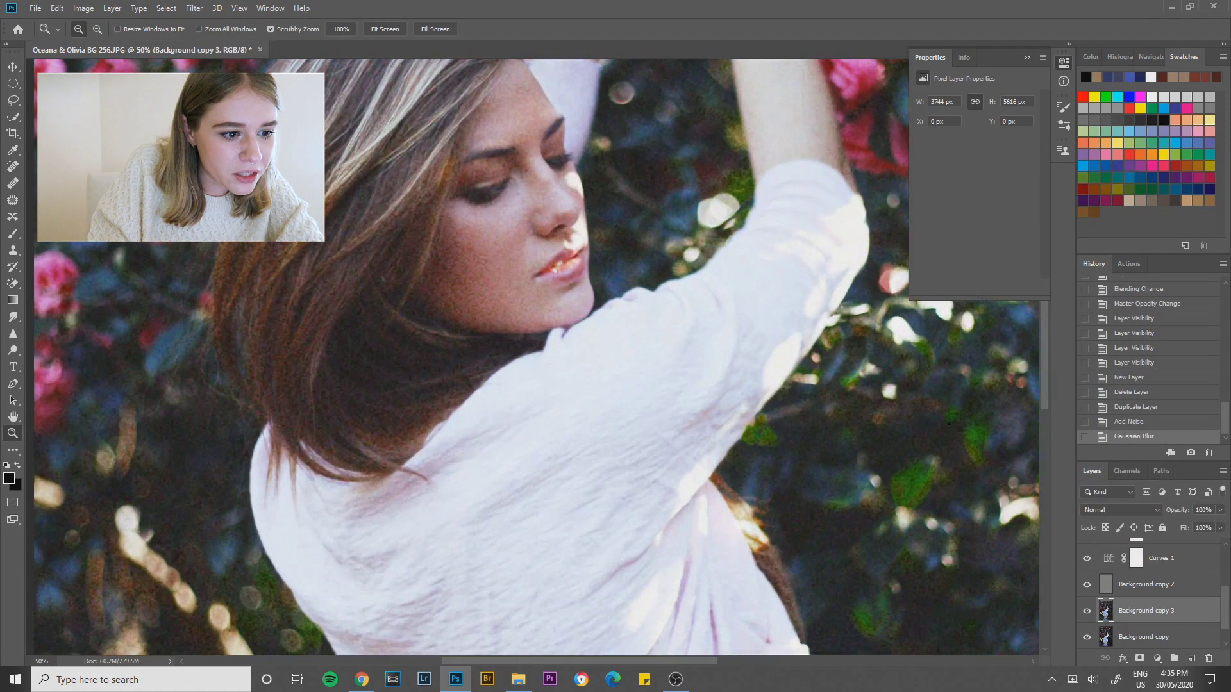
left_click(1221, 510)
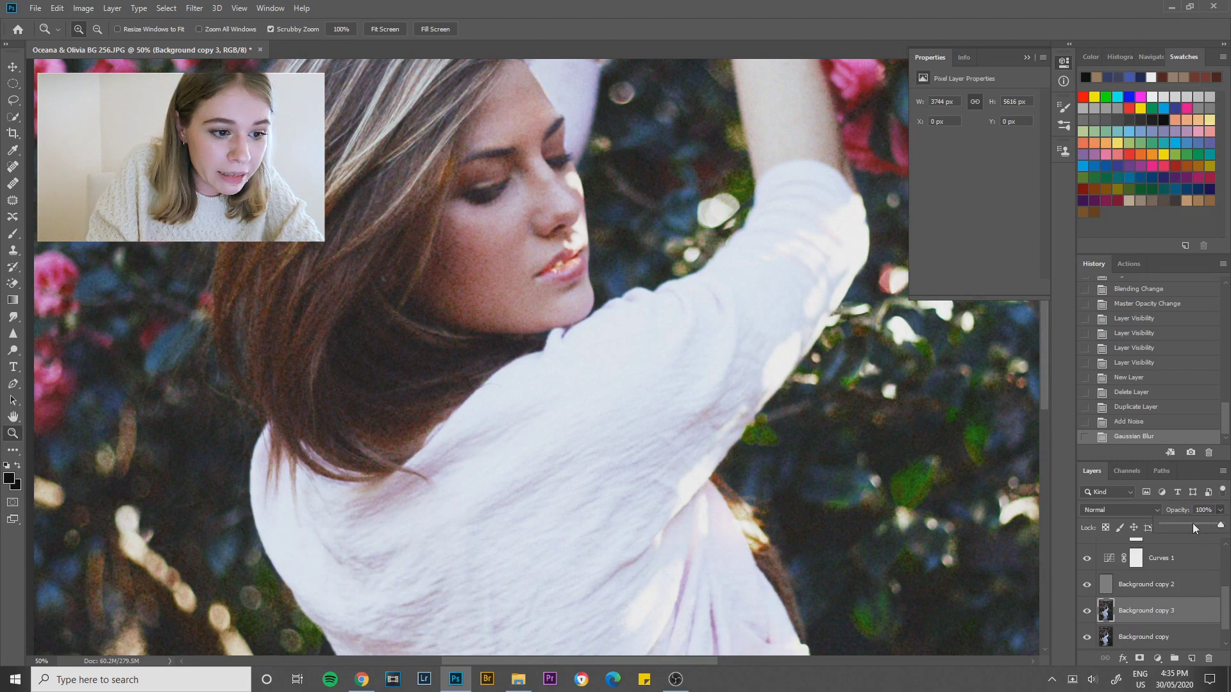
left_click_drag(1192, 523, 1192, 523)
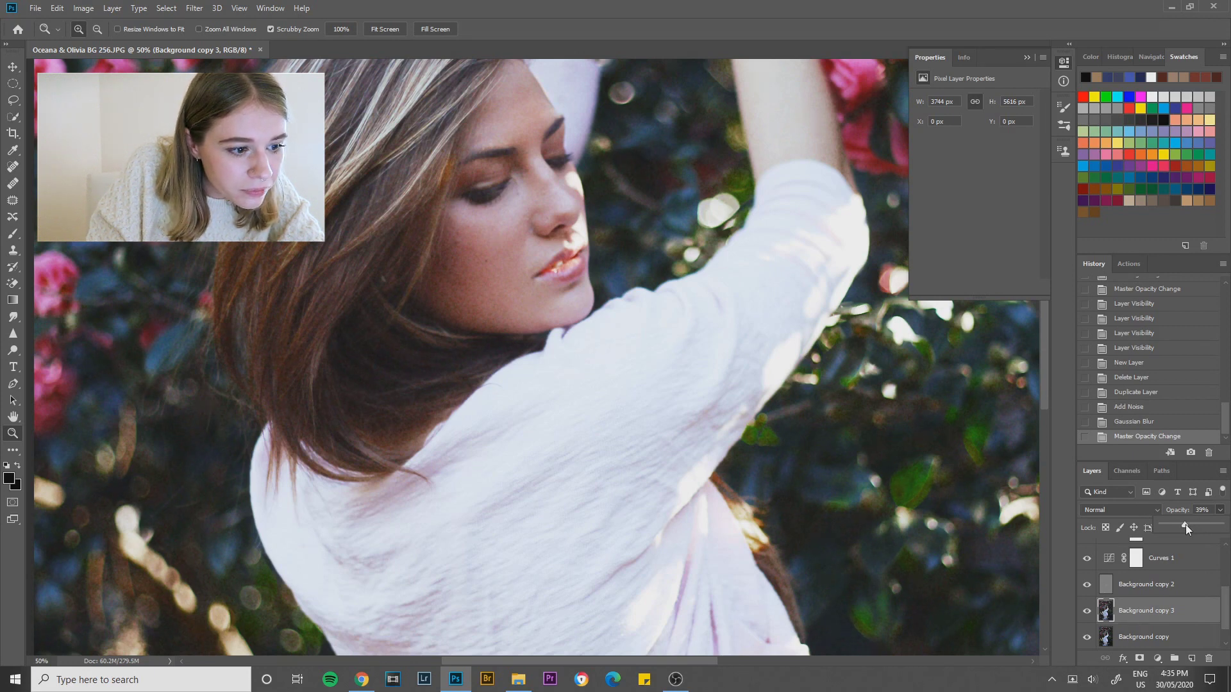
left_click(718, 309)
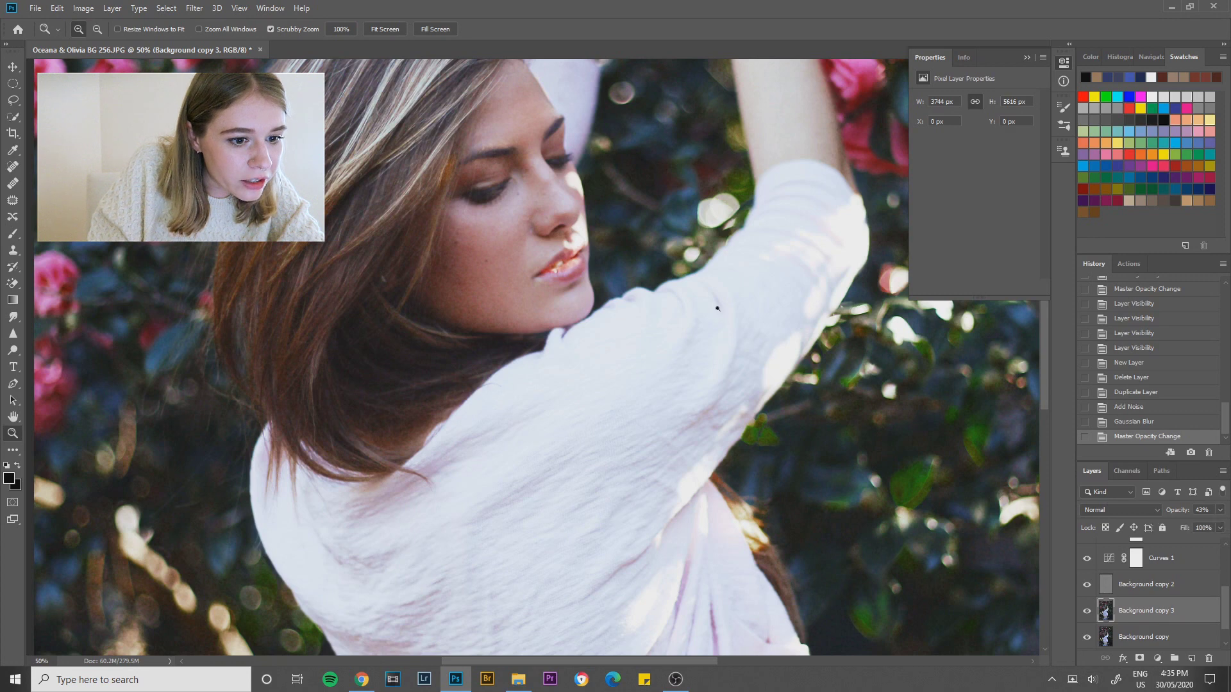
left_click(713, 308)
right_click(733, 315)
left_click(754, 322)
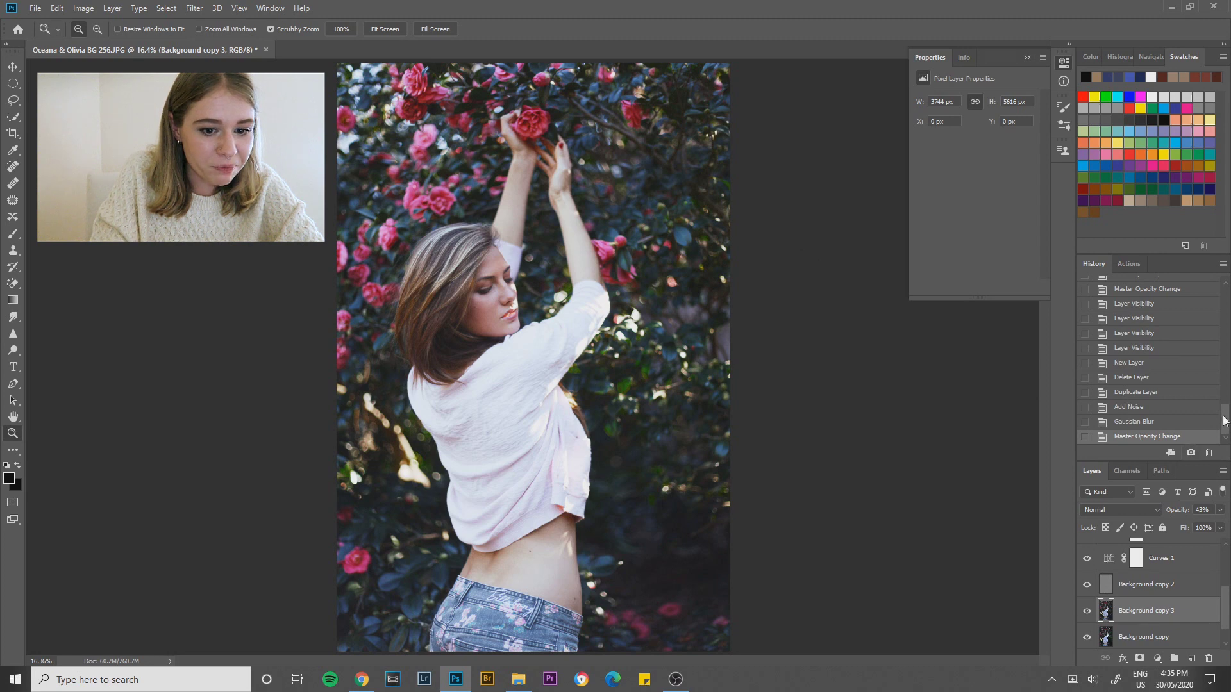
Compare the original photo and Snapshot 1 with the finished edit in Snapshot 2 through the history
left_click_drag(1225, 418, 1186, 281)
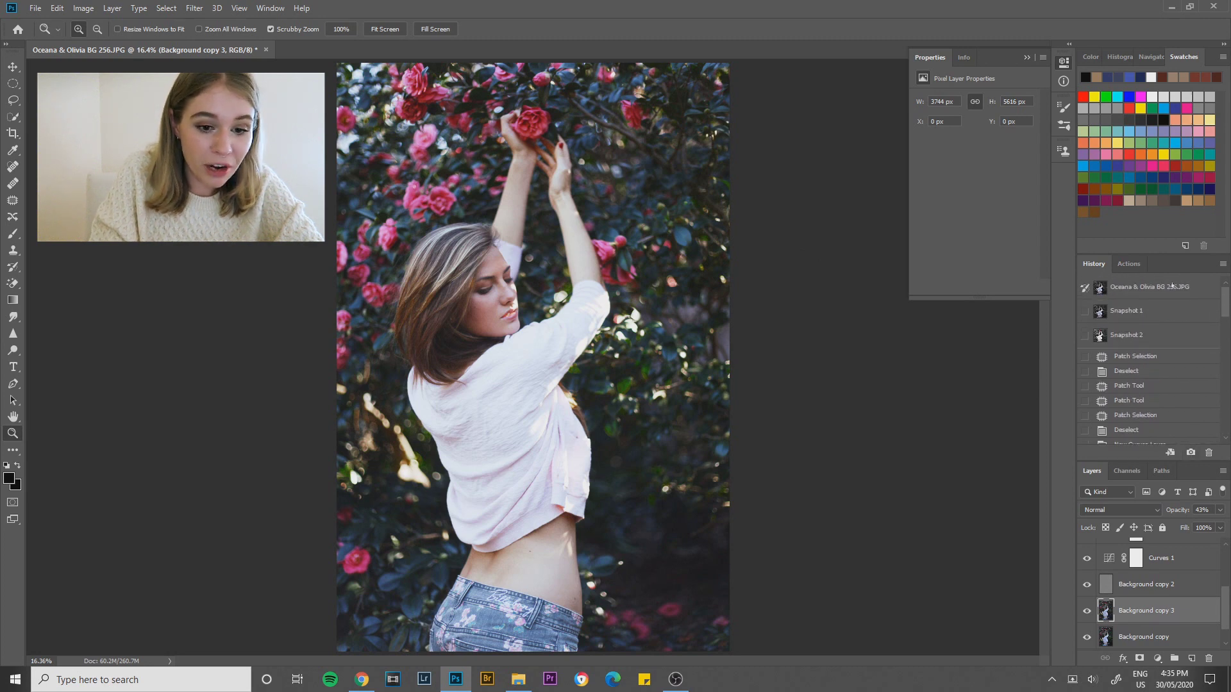
left_click(1153, 288)
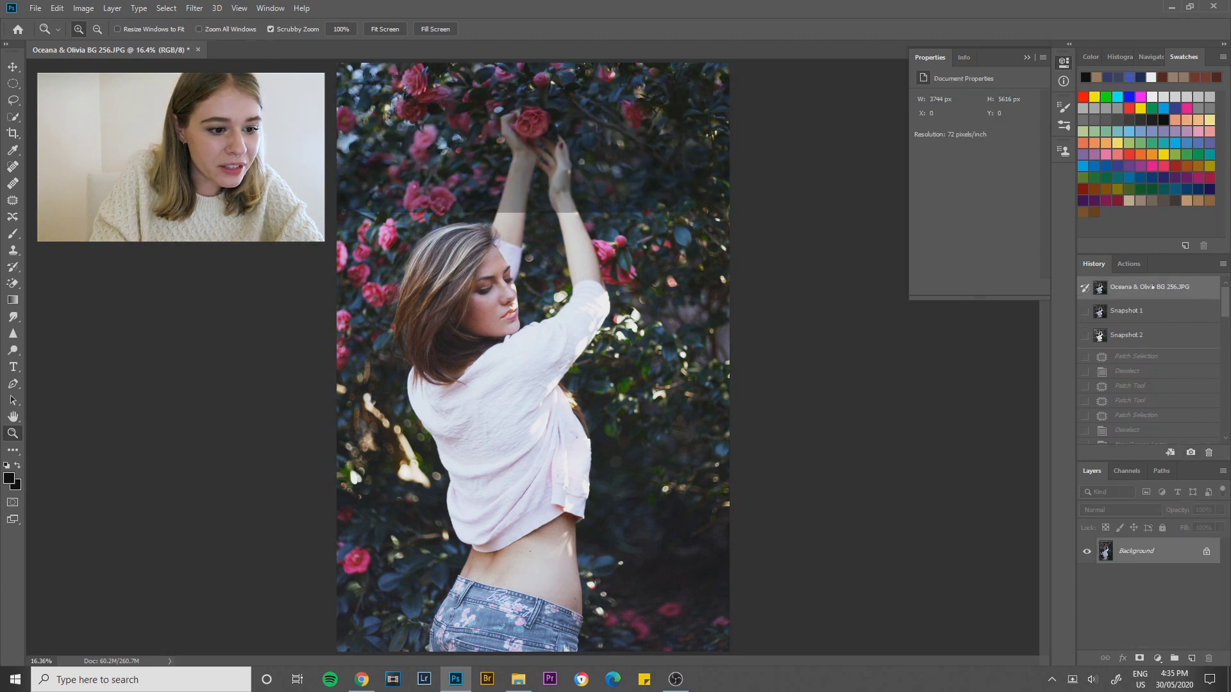
left_click(1160, 333)
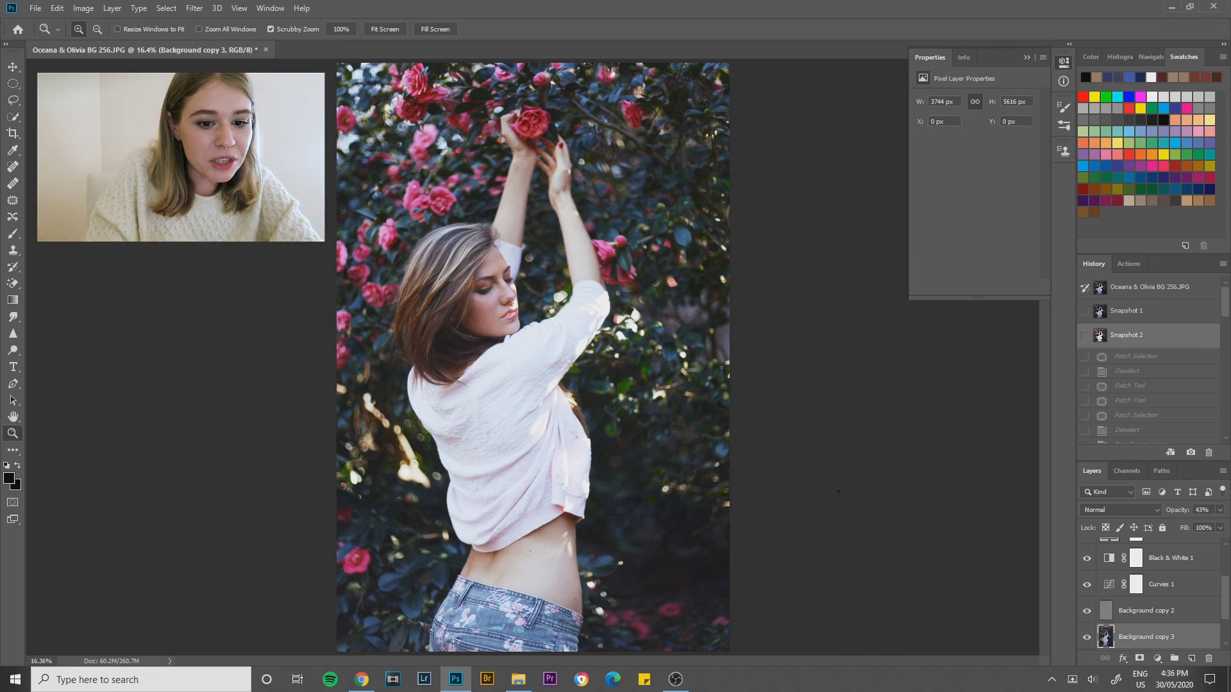
left_click(1148, 311)
left_click(1163, 336)
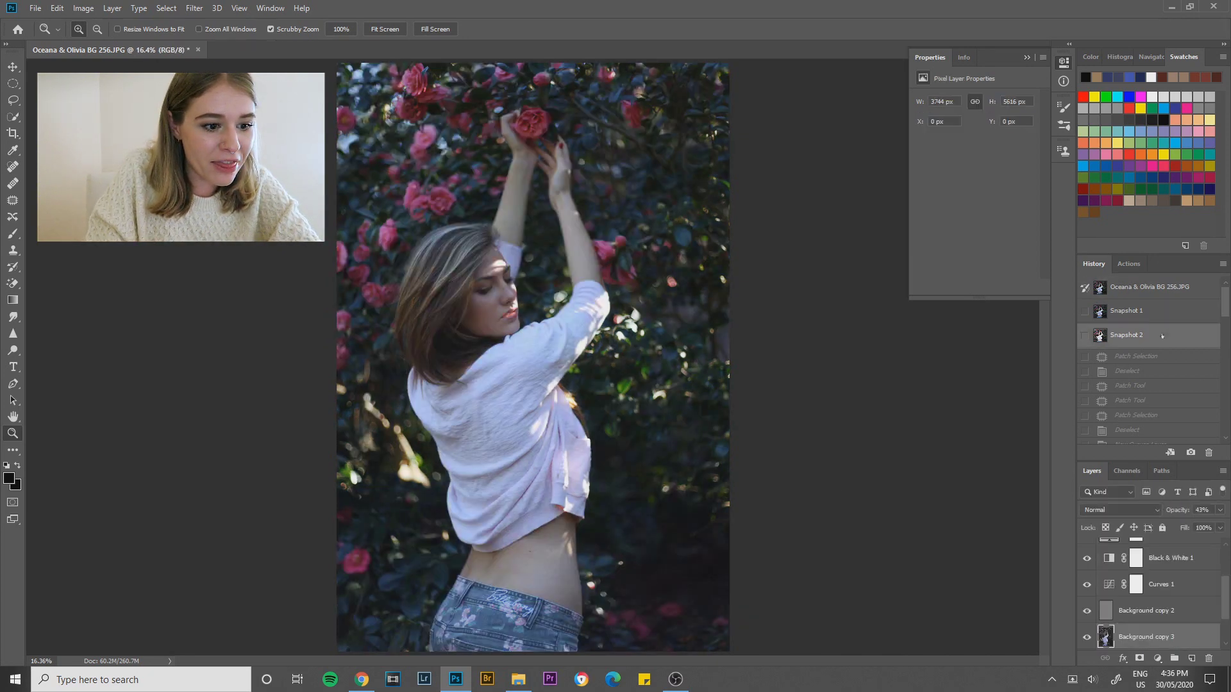